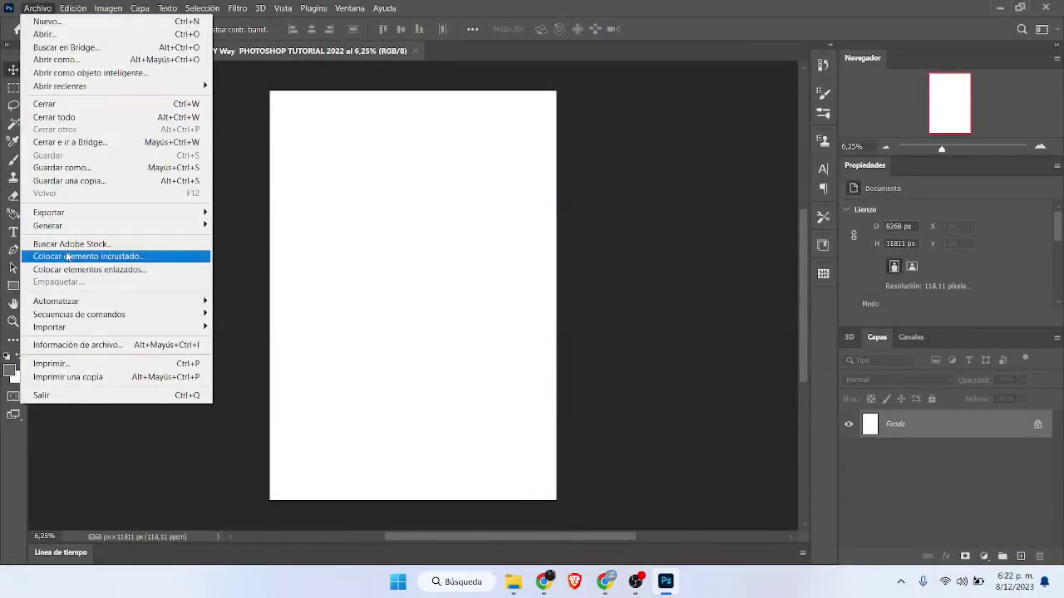
Place the logos-3000-ms-negro flower image from the Aete Logo > Flores folder as an embedded element
left_click(67, 256)
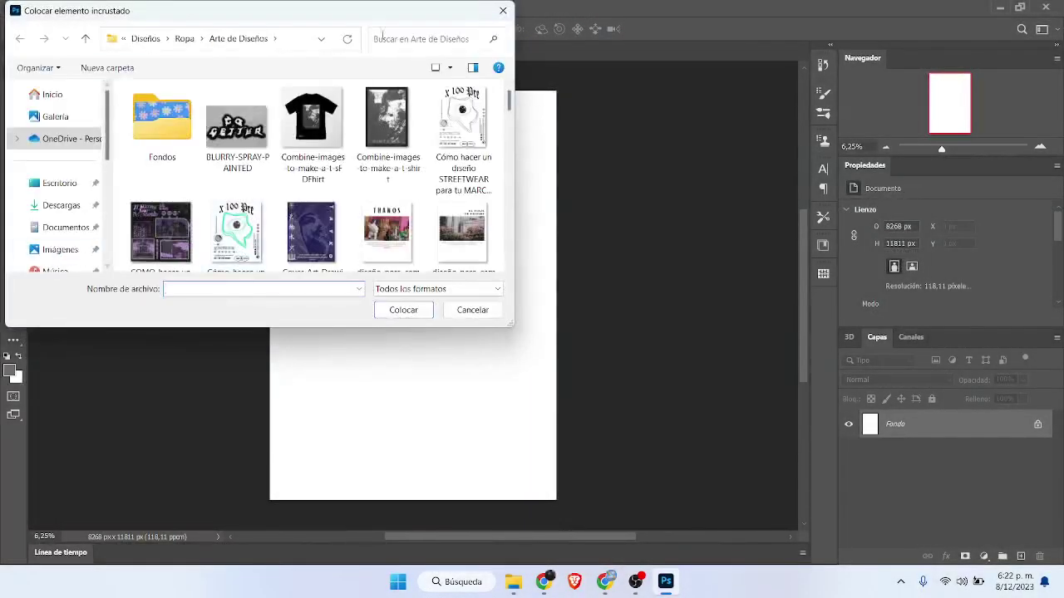
left_click(184, 38)
double_click(169, 113)
double_click(166, 135)
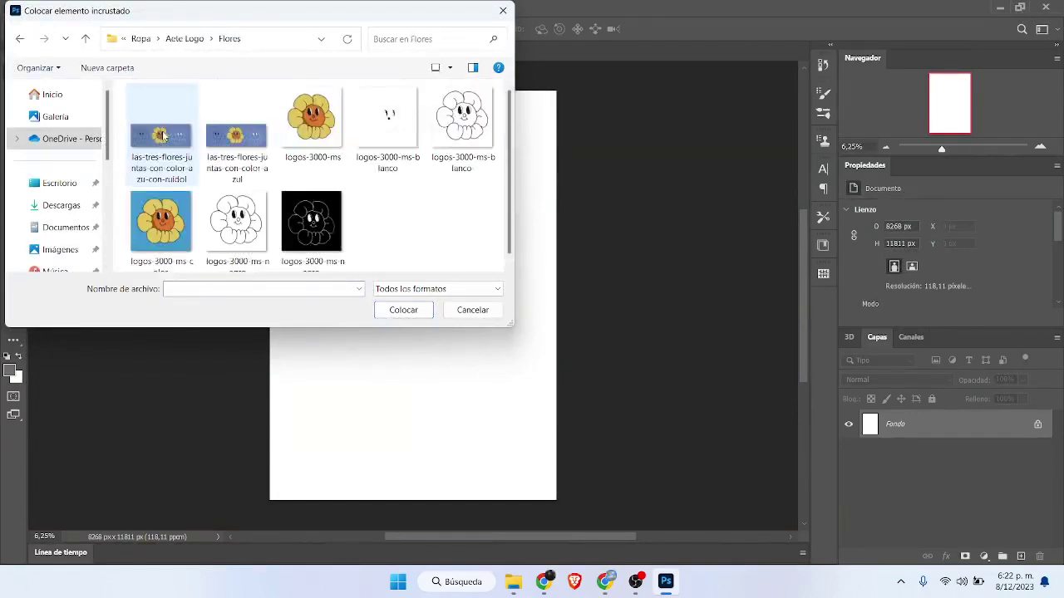
left_click(468, 125)
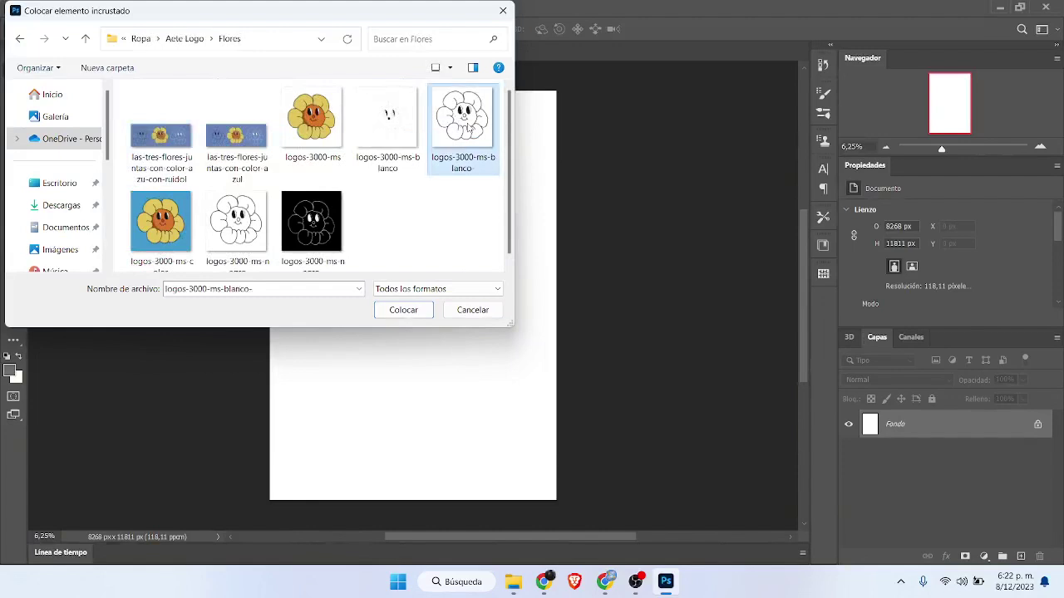
left_click(258, 239)
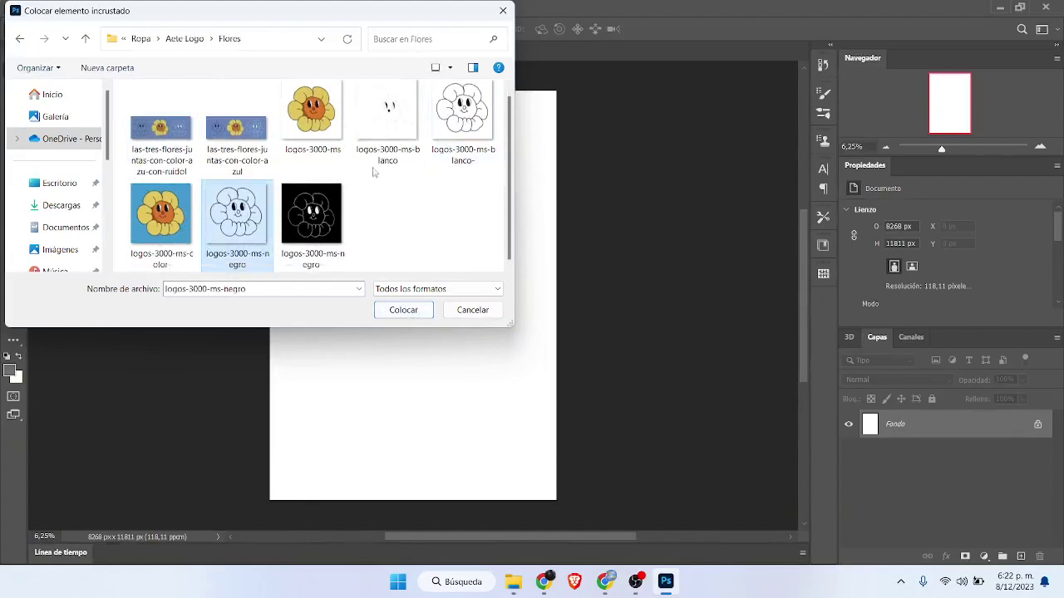
left_click(403, 310)
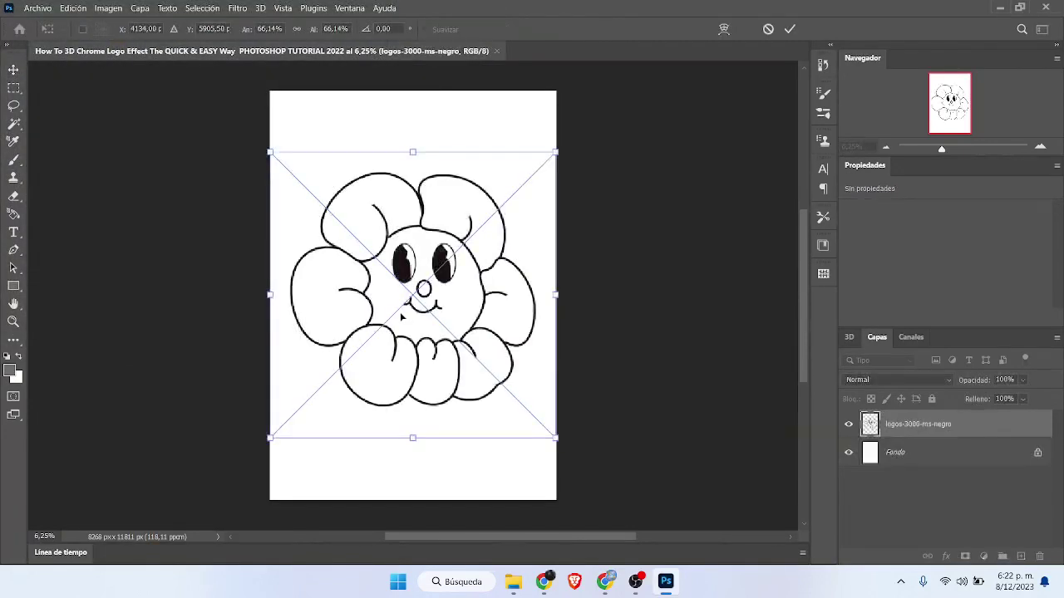
Scale the placed flower down to about 53% and centre it horizontally in the upper part of the canvas
left_click_drag(445, 260, 448, 199)
left_click_drag(263, 91, 317, 148)
left_click_drag(441, 208, 413, 191)
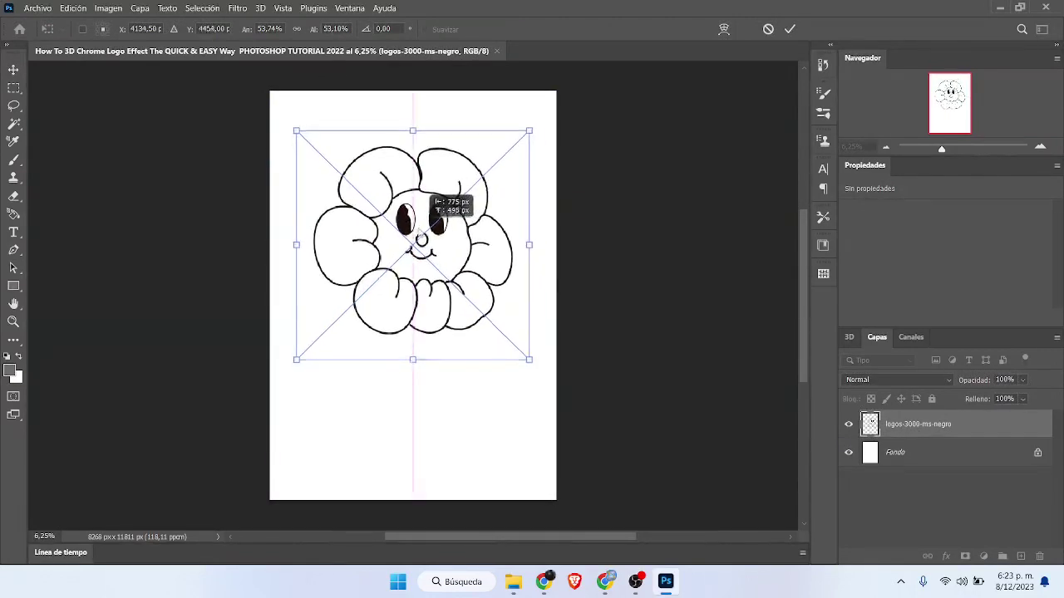
left_click(790, 30)
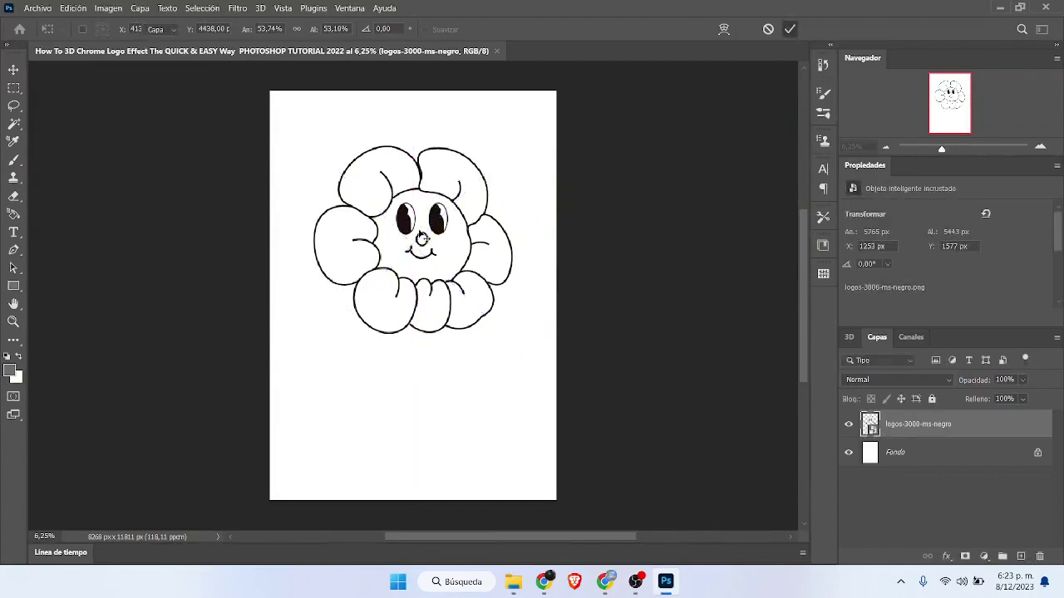
left_click(65, 6)
left_click(95, 190)
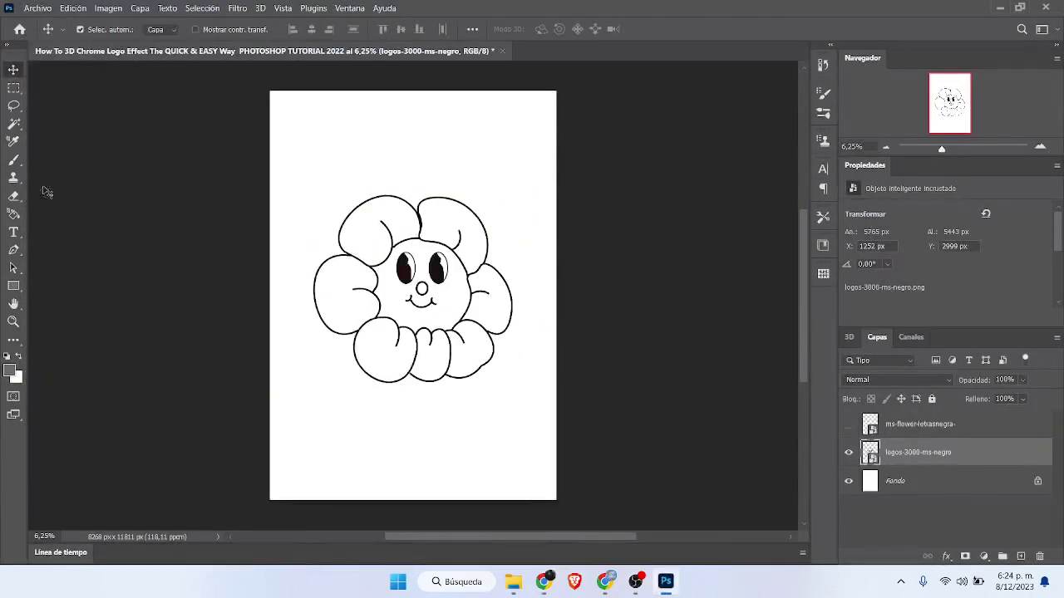
Add the text "MS FLOWER" below the flower in Haettenschweiler at 225 pt
left_click(13, 234)
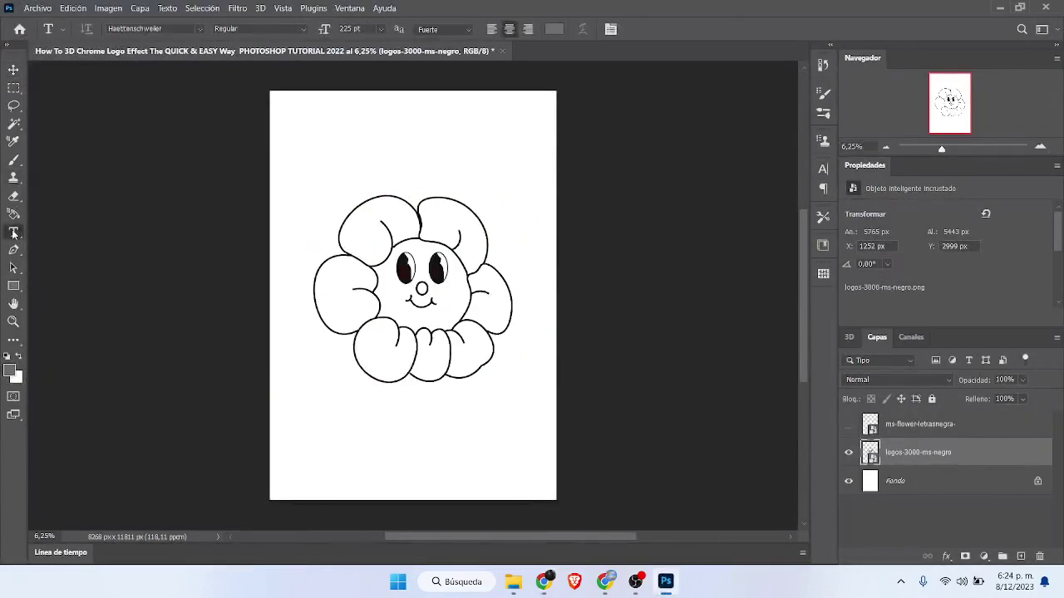
left_click(390, 428)
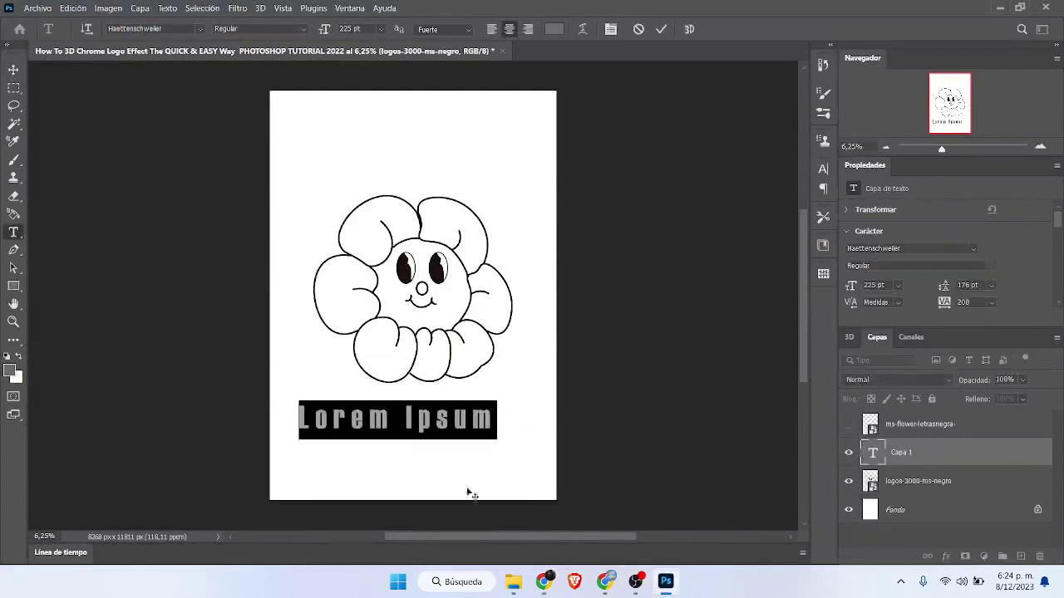
type("M.S")
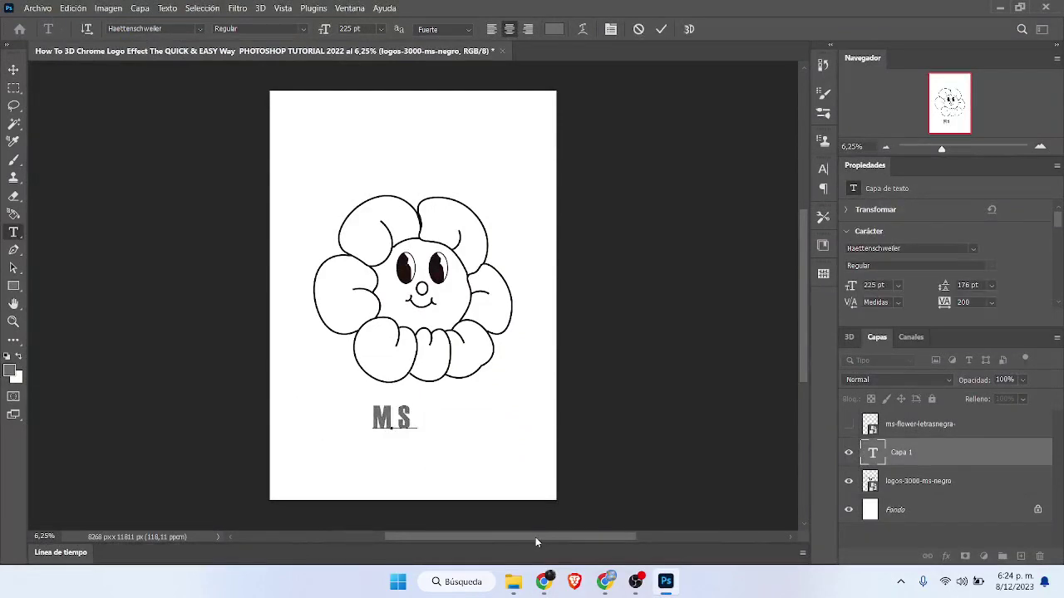
type(" FLO")
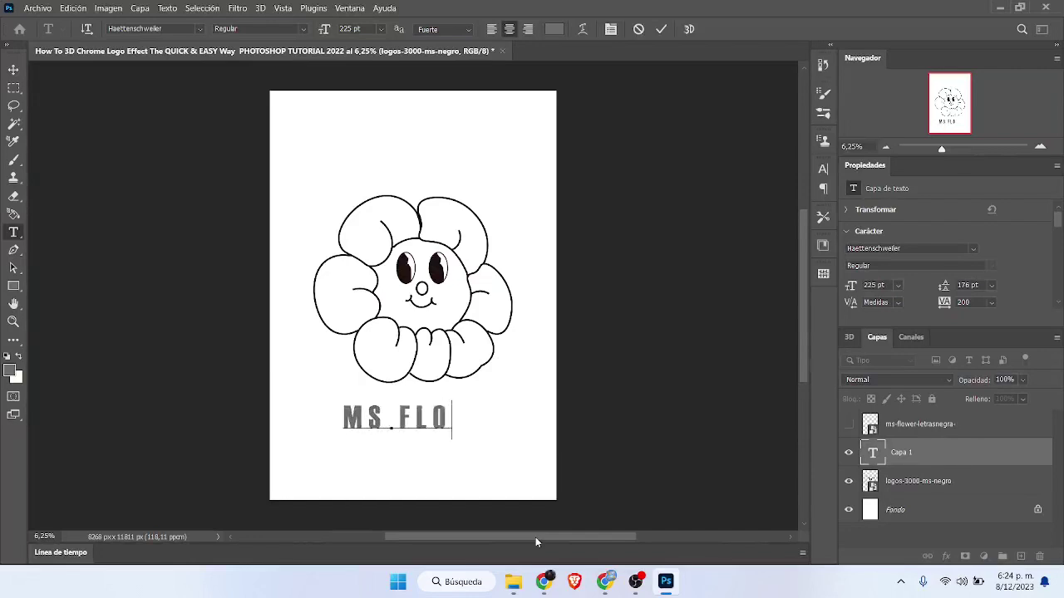
type("WER")
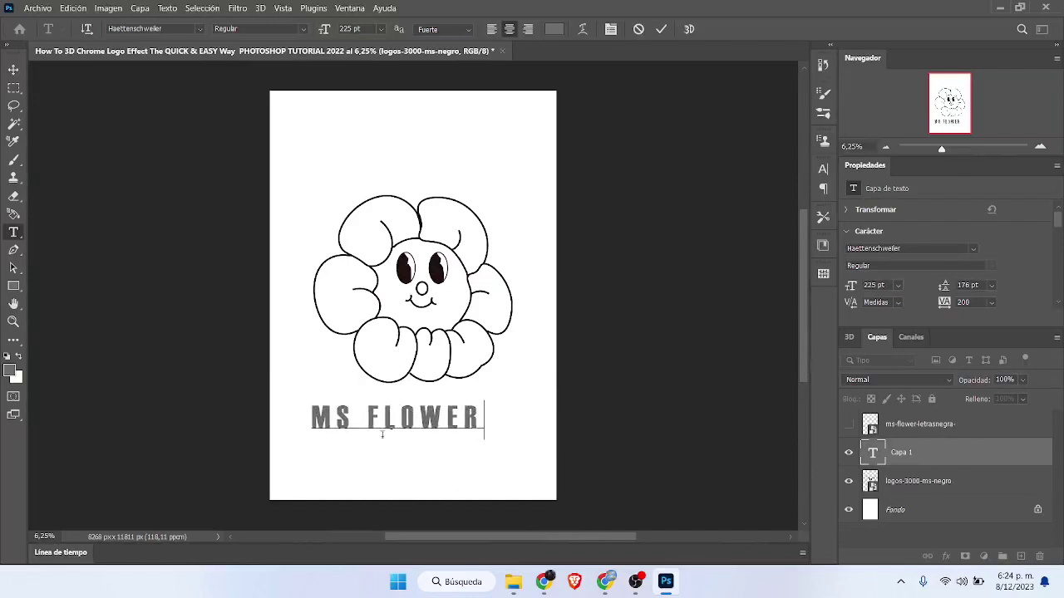
Change the font of the word FLOWER to spanky 20 second version and commit the text
left_click_drag(363, 417, 541, 408)
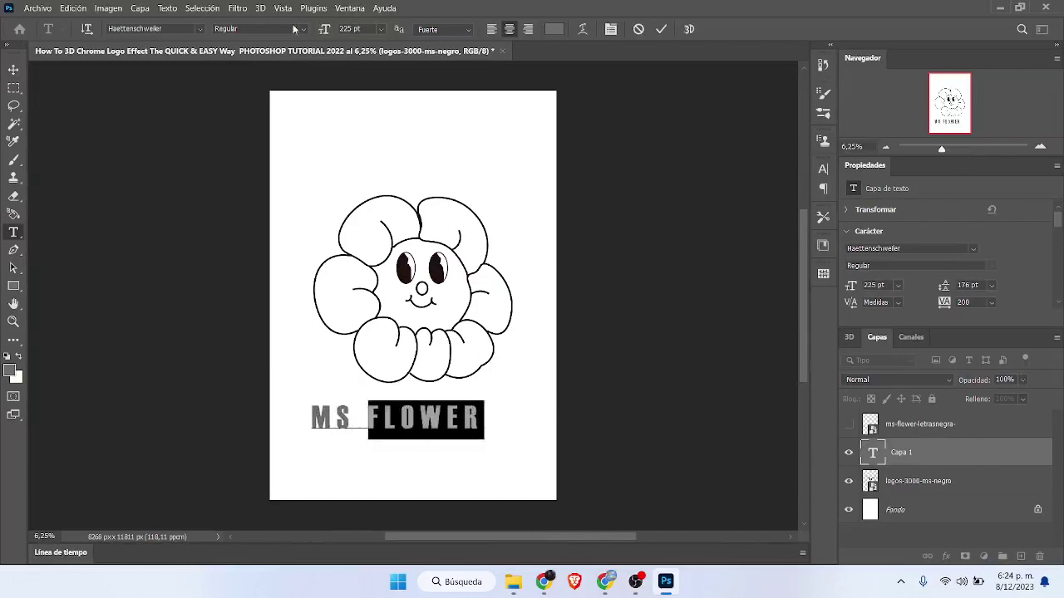
left_click(200, 29)
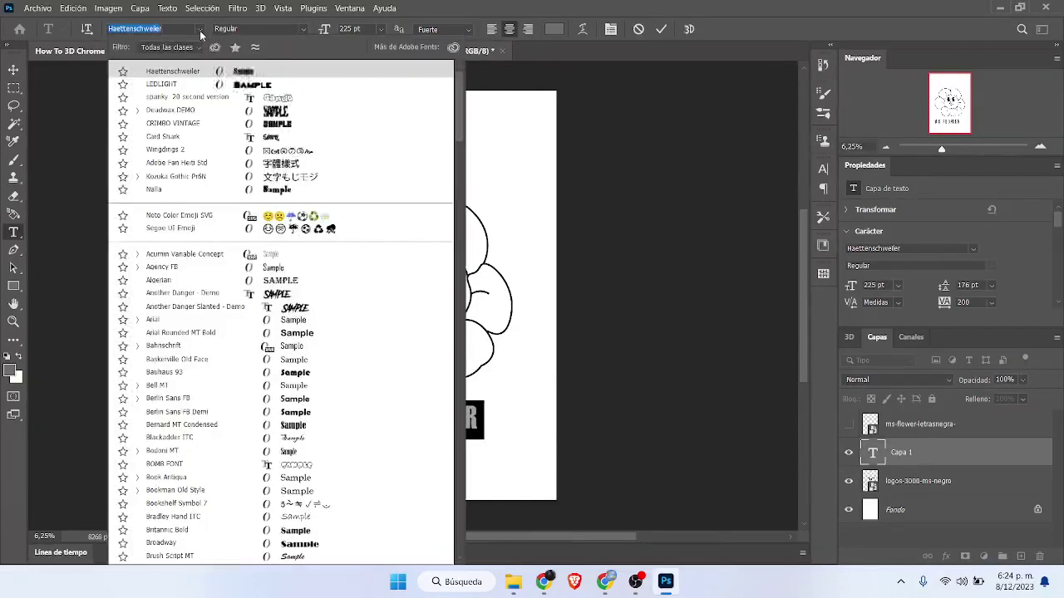
left_click(231, 97)
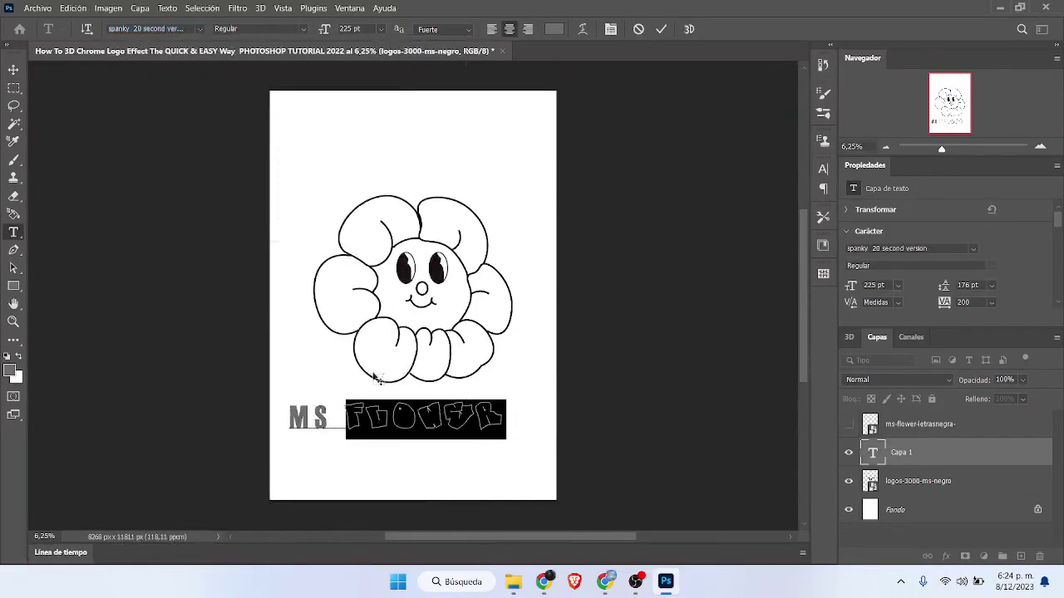
left_click(663, 29)
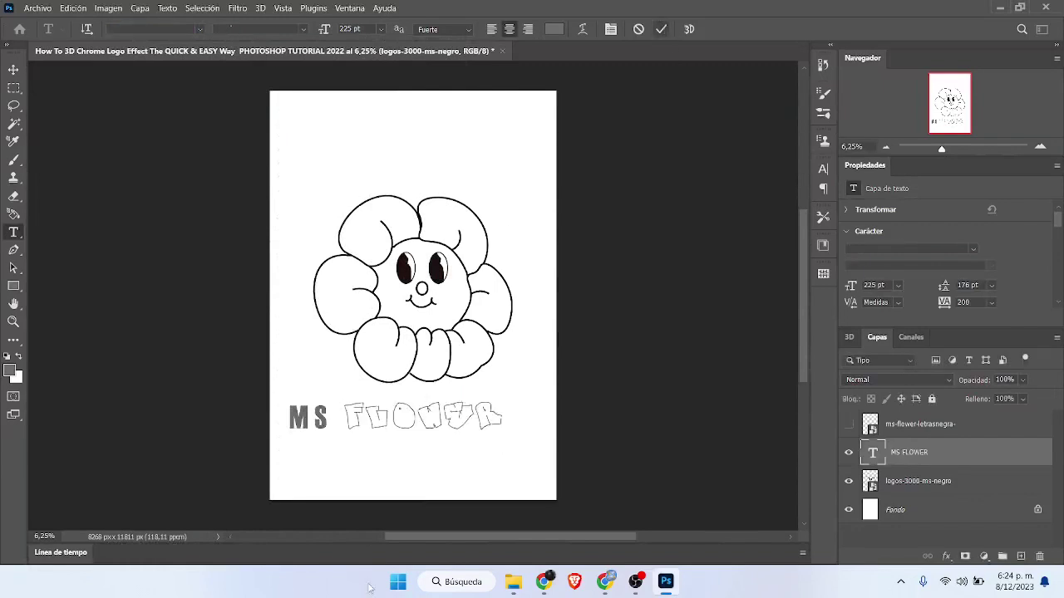
Undo the MS FLOWER text layer and the flower's last move, and restore both from the history
key("Delete")
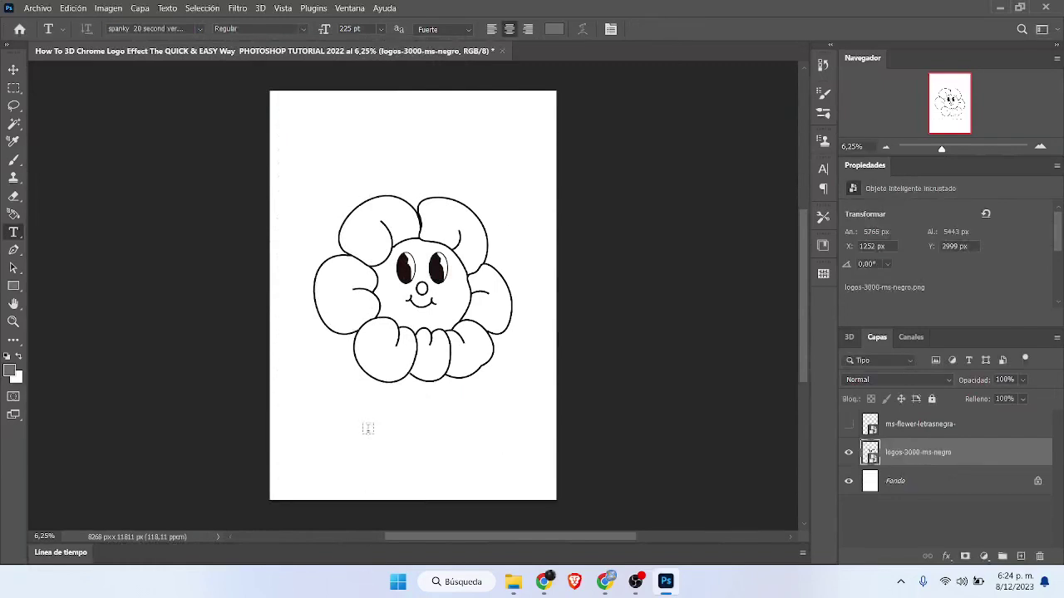
left_click_drag(366, 446, 366, 465)
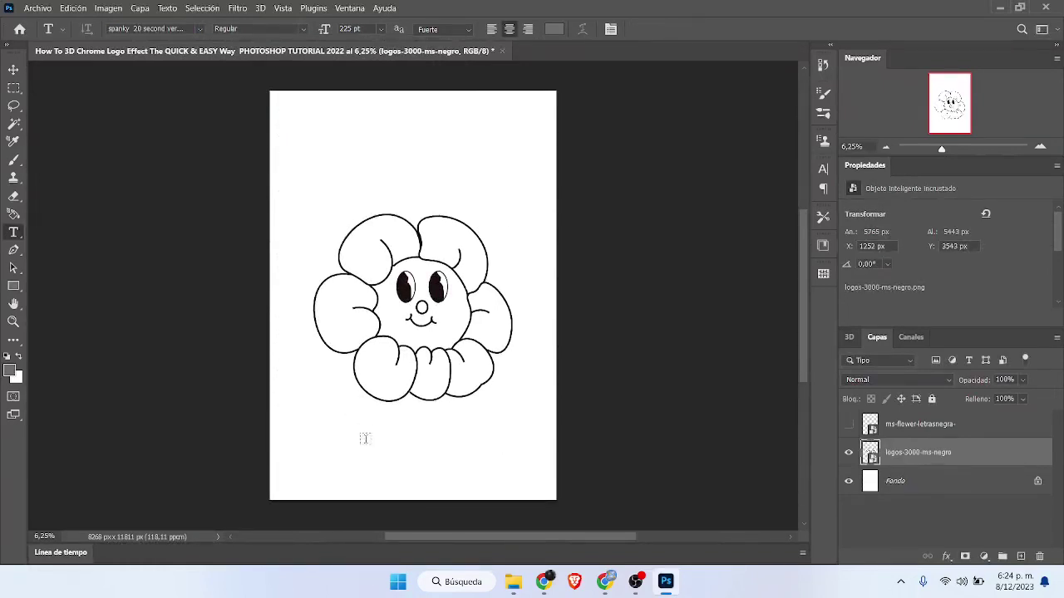
left_click(820, 70)
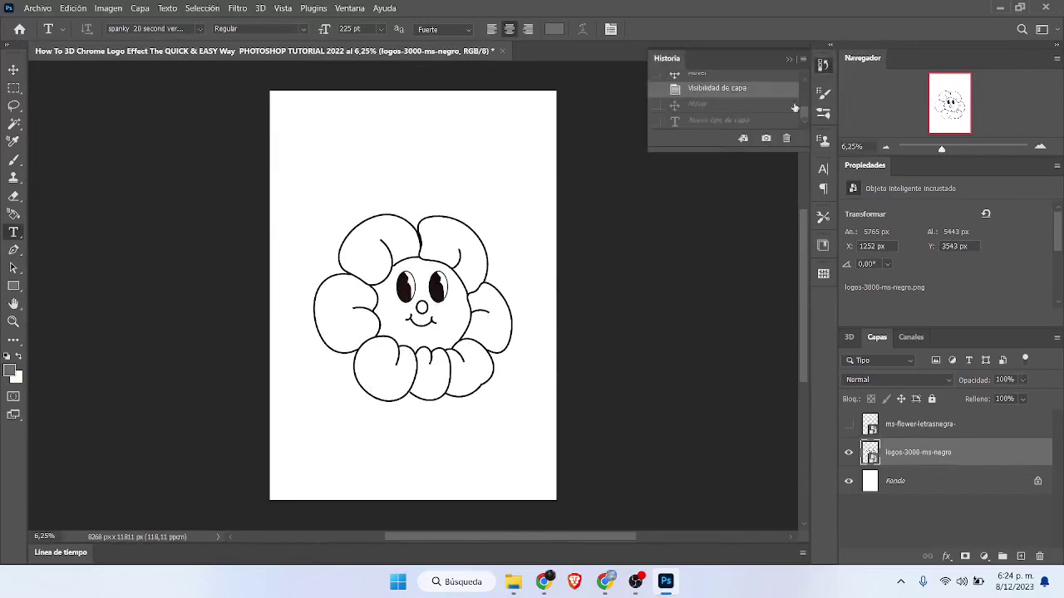
left_click(724, 122)
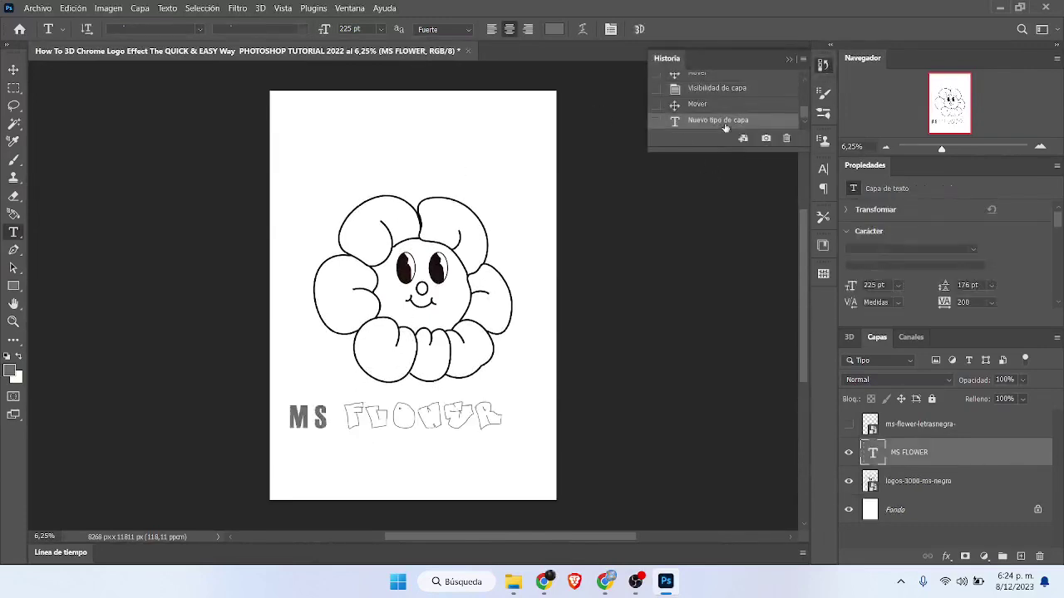
left_click(791, 59)
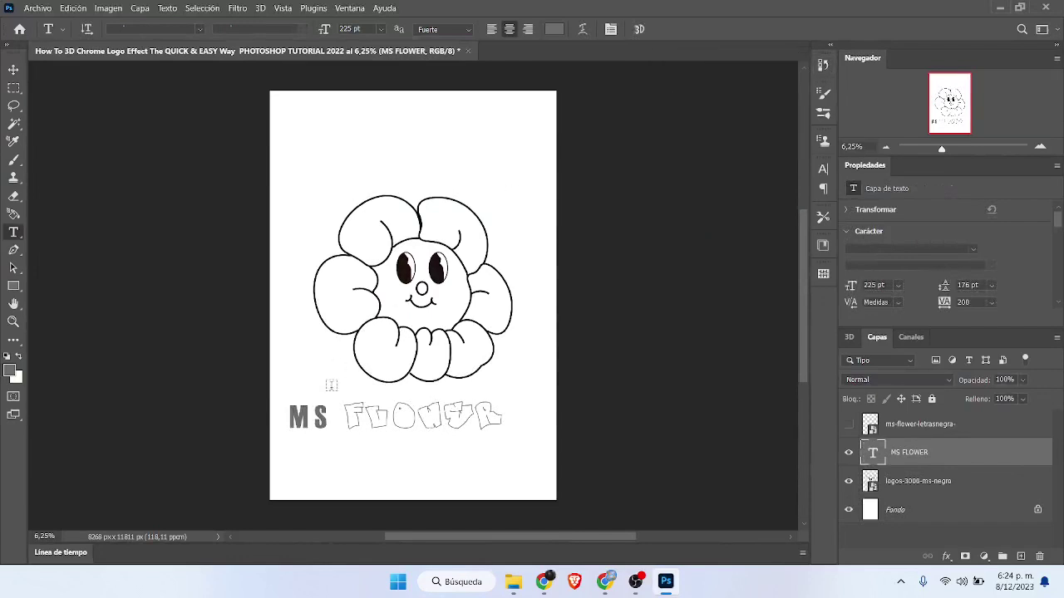
Set the word FLOWER in the soychango font
left_click_drag(346, 420, 577, 401)
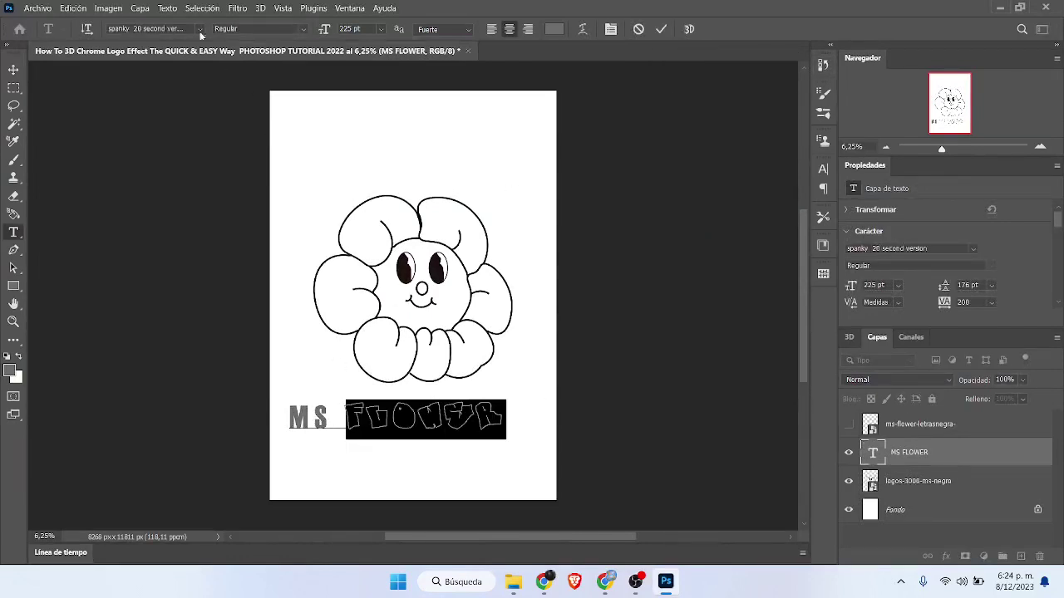
left_click(198, 29)
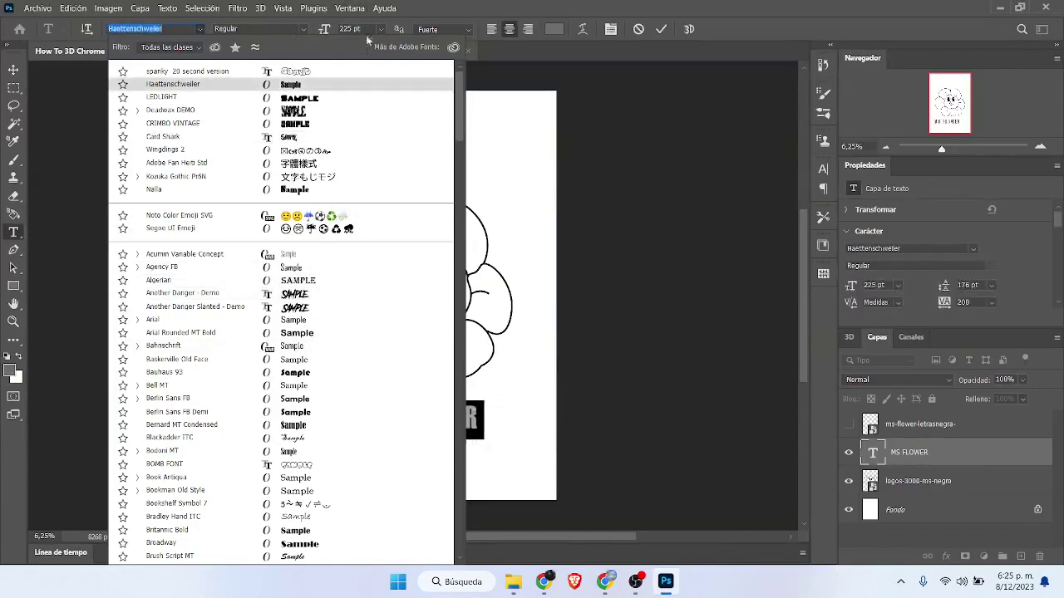
left_click_drag(460, 136, 431, 450)
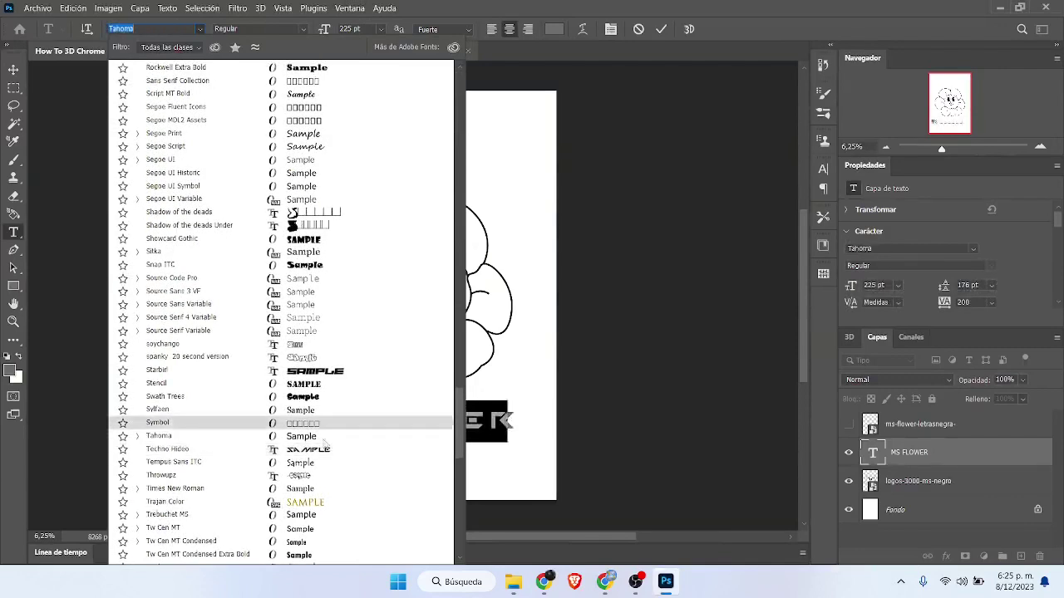
left_click(306, 347)
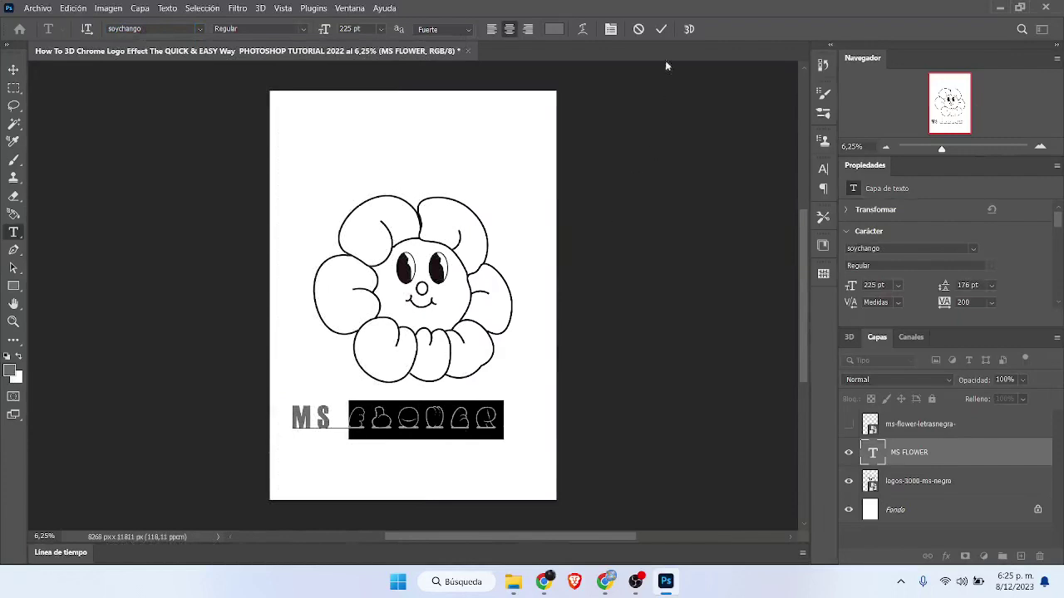
left_click(663, 31)
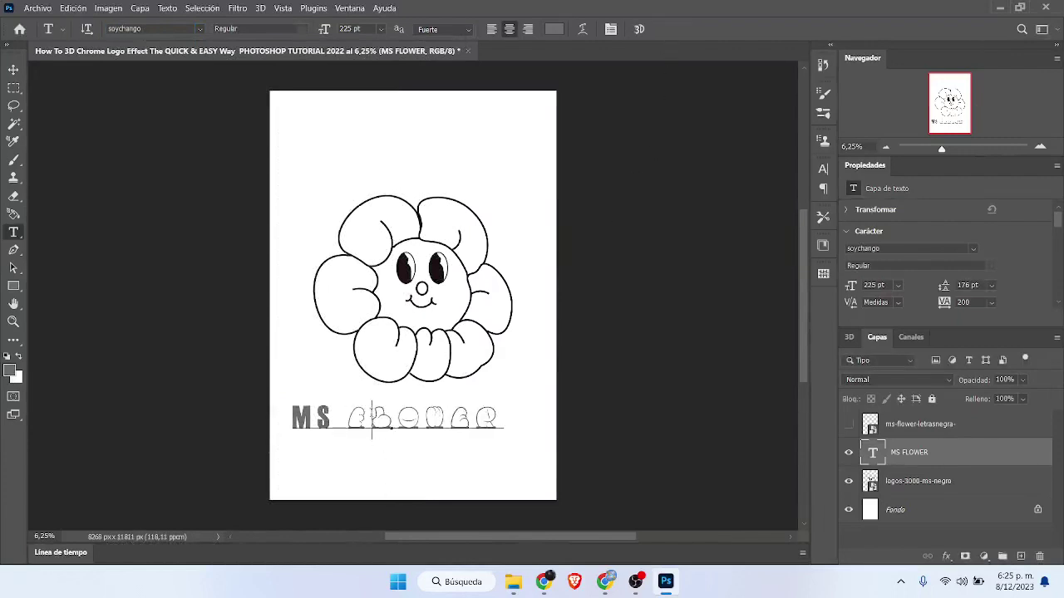
Set the letters MS of the text in the spanky 20 second version font
left_click_drag(336, 420, 287, 416)
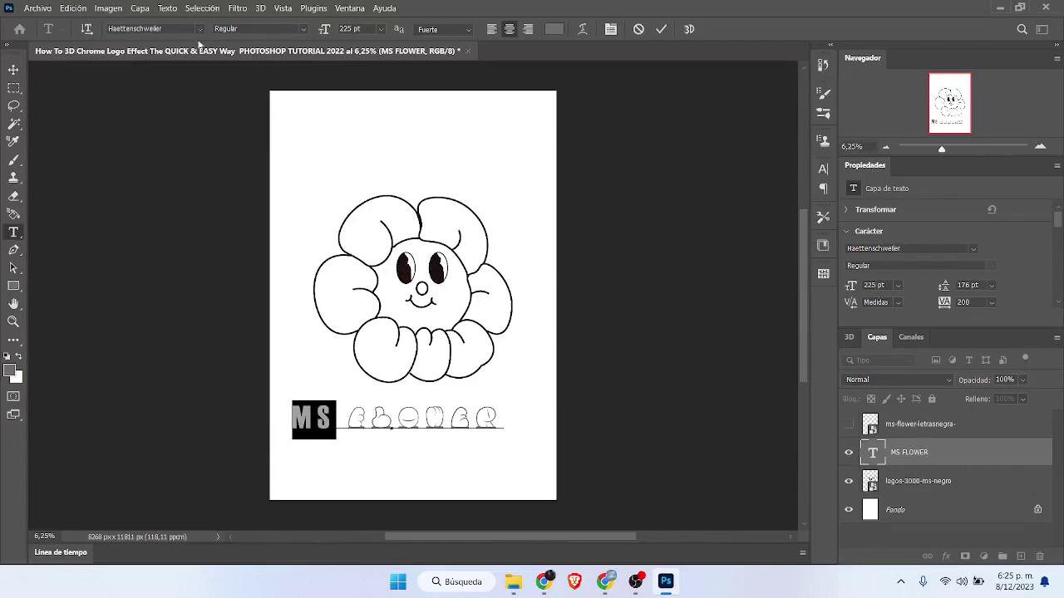
left_click(544, 582)
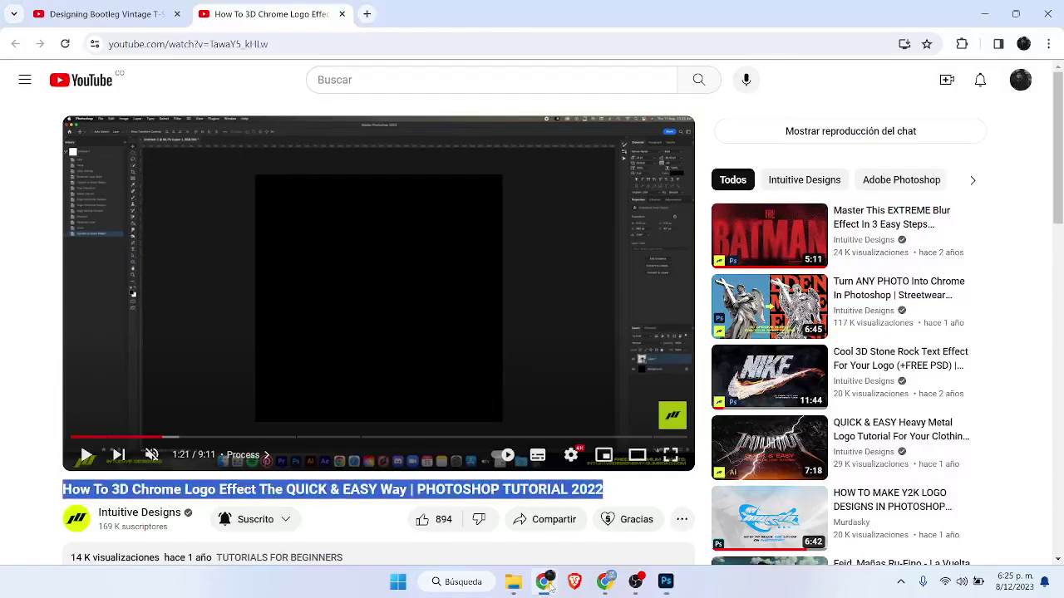
left_click(606, 581)
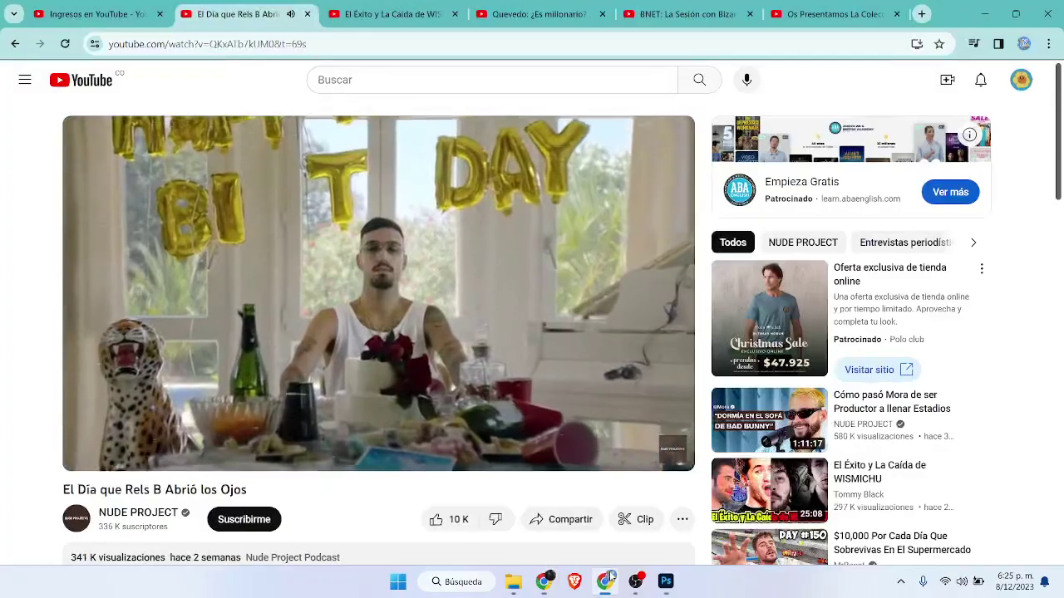
left_click(606, 582)
left_click(666, 582)
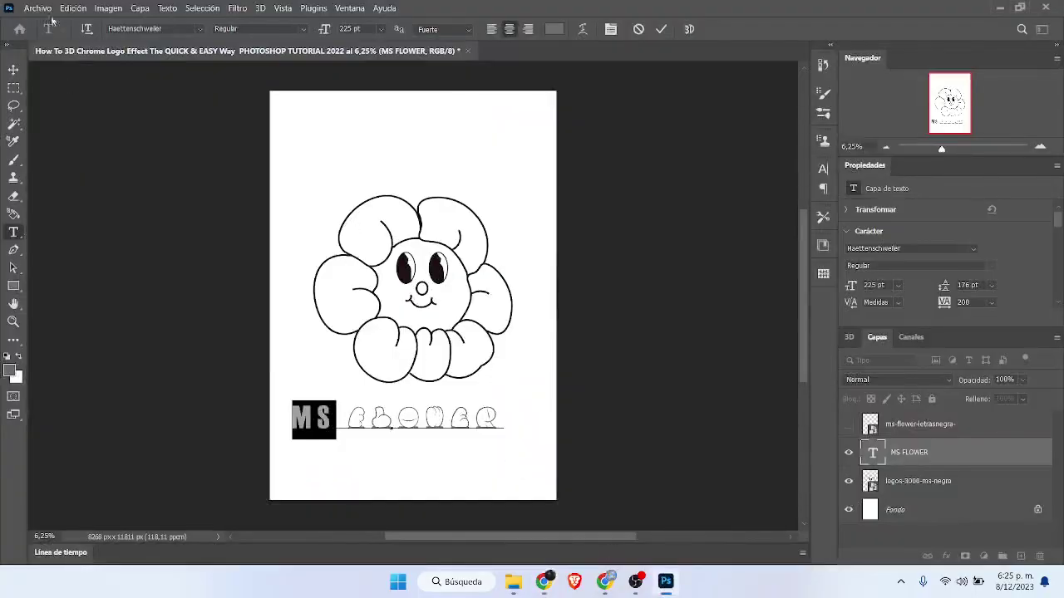
left_click(199, 29)
scroll(226, 80, "up", 10)
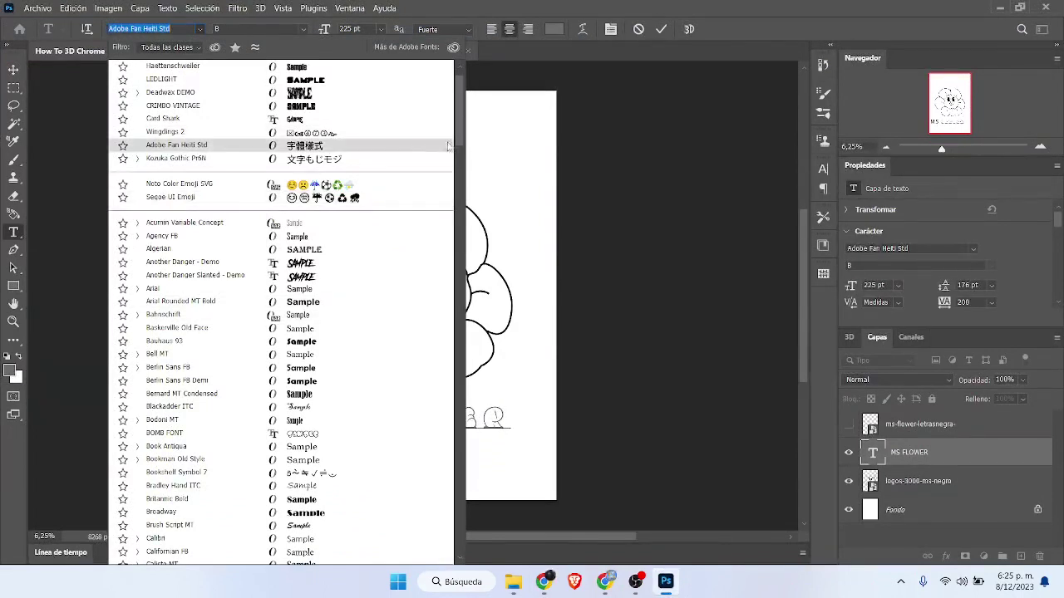
scroll(458, 89, "up", 2)
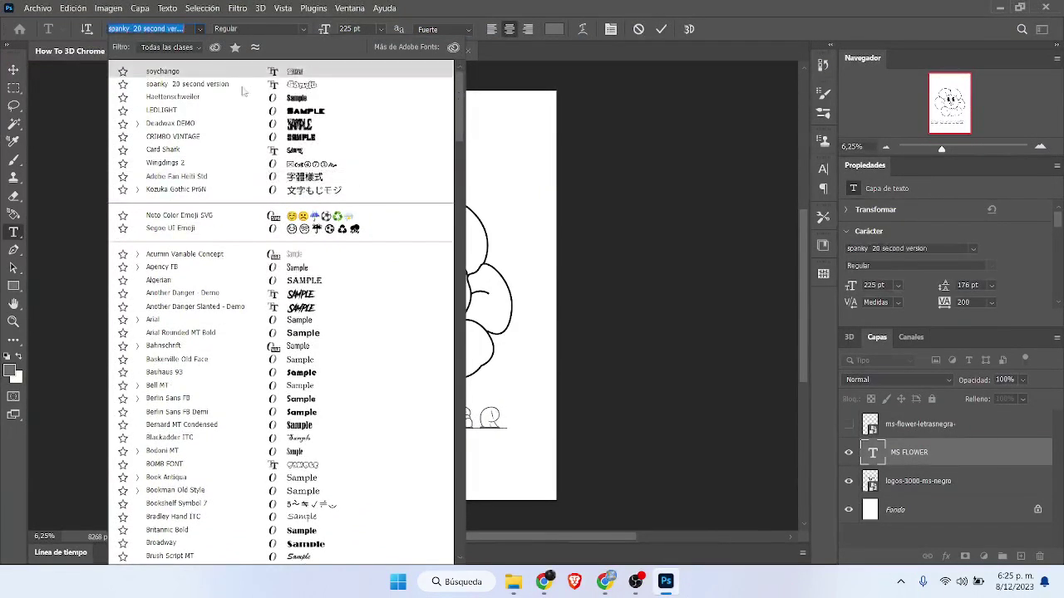
left_click(242, 89)
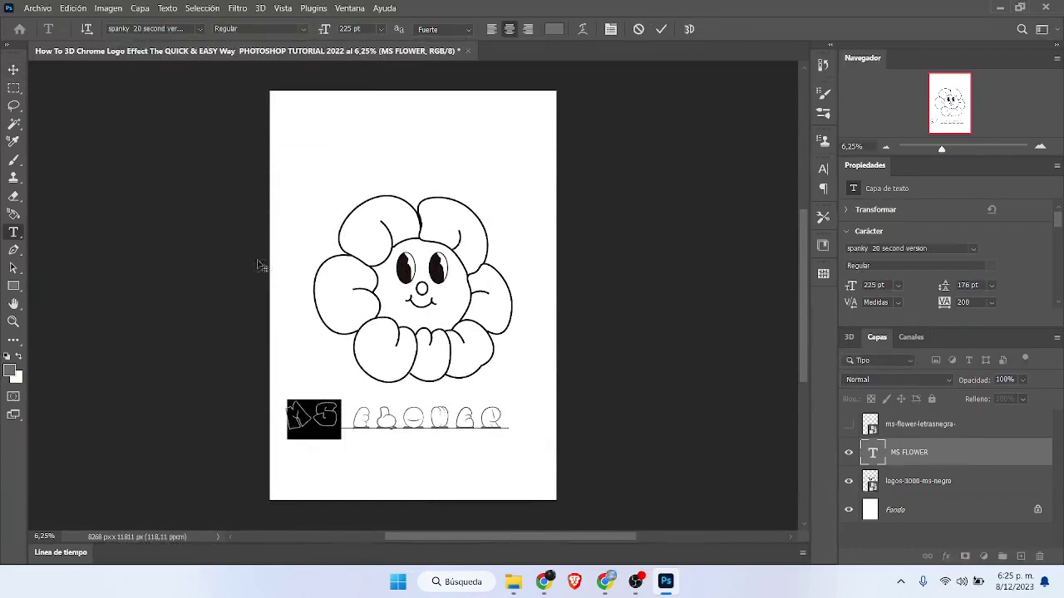
Set the letters MS in the soychango font, commit the text, and position MS FLOWER centred just beneath the flower
left_click(200, 28)
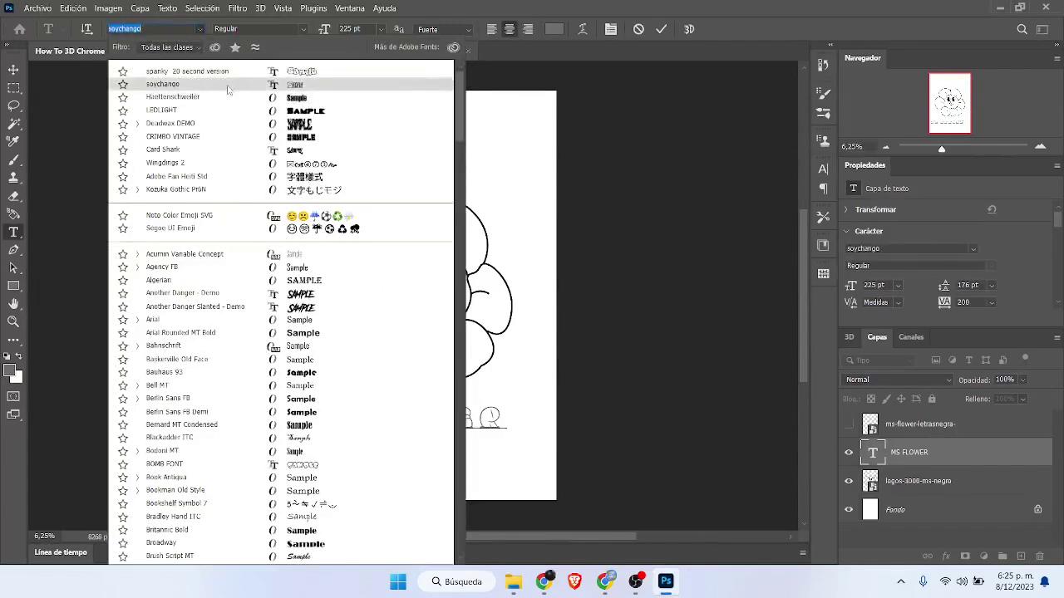
left_click(229, 89)
left_click(662, 29)
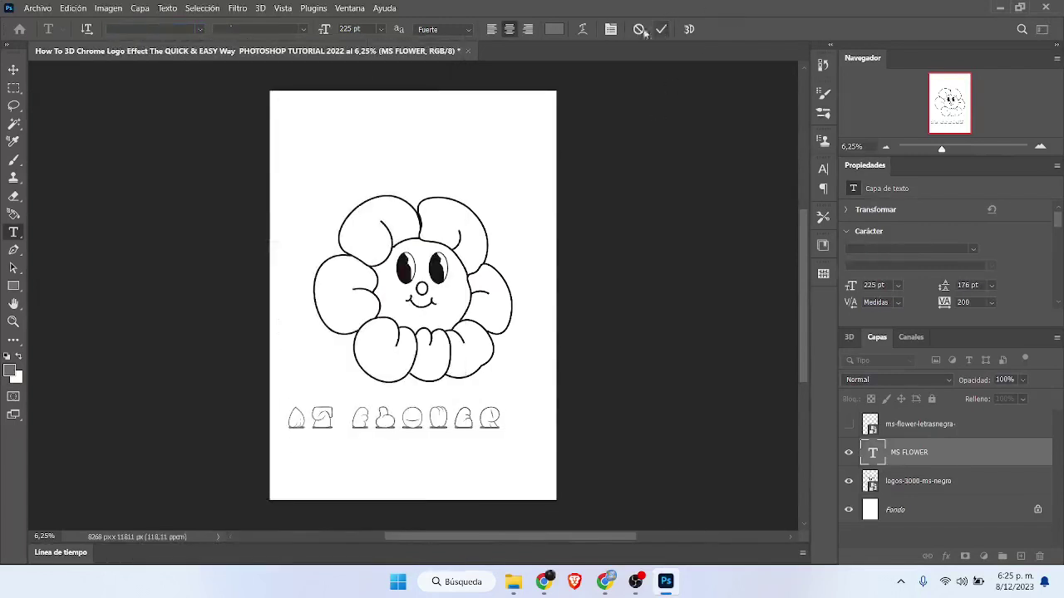
left_click(14, 69)
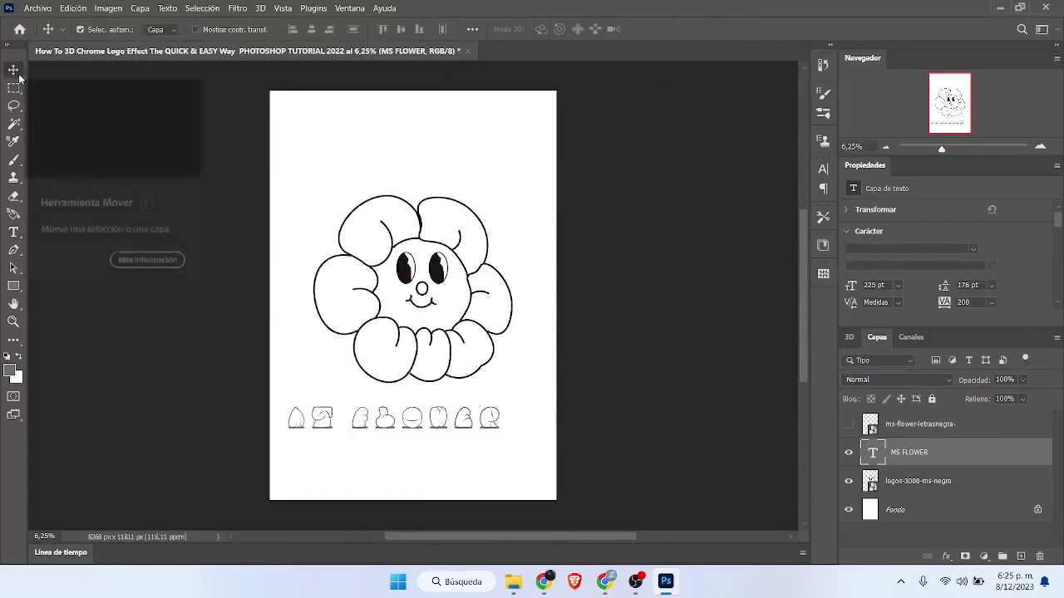
left_click_drag(334, 427, 355, 415)
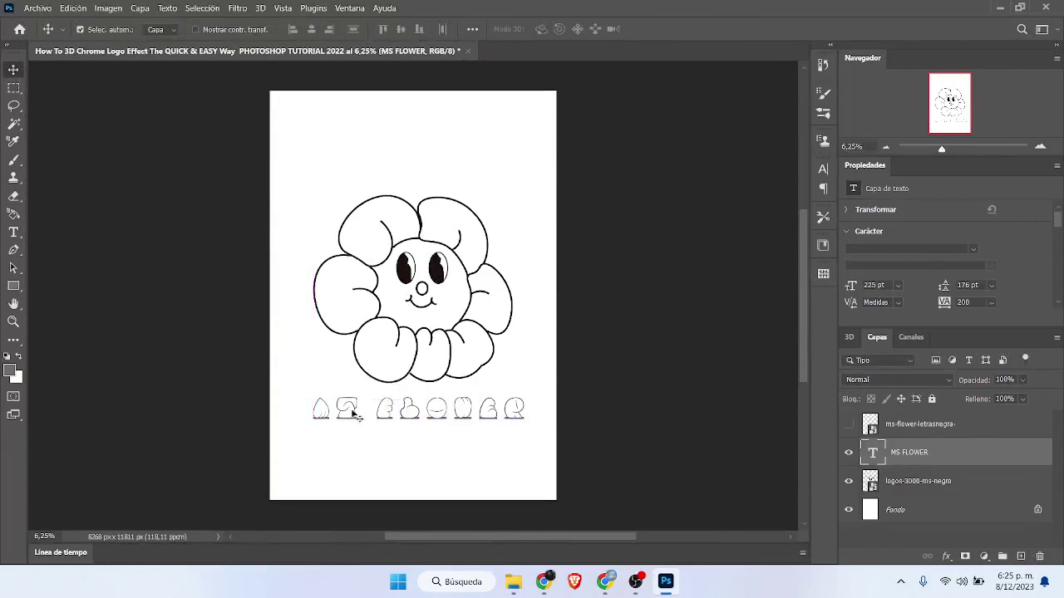
Quick-export the MS FLOWER text layer as a PNG named MS FLOWER in the letras folder
right_click(982, 452)
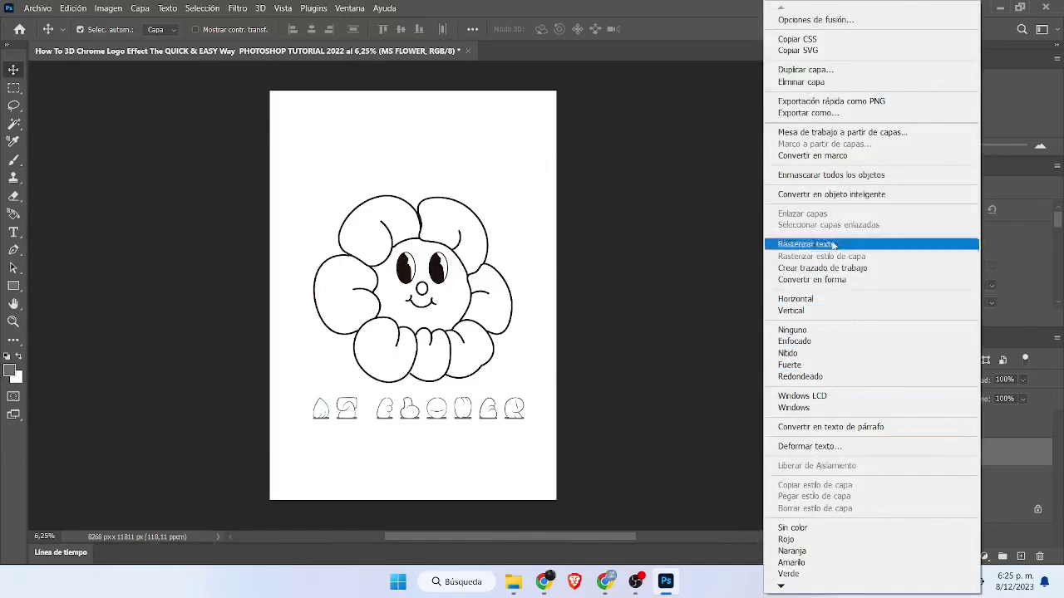
left_click(823, 101)
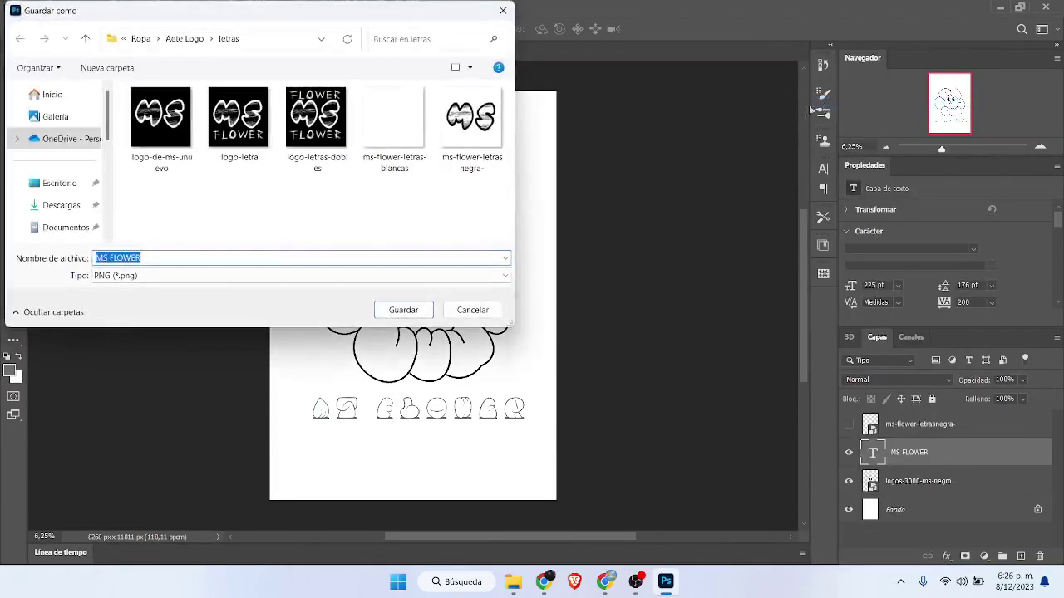
left_click(411, 314)
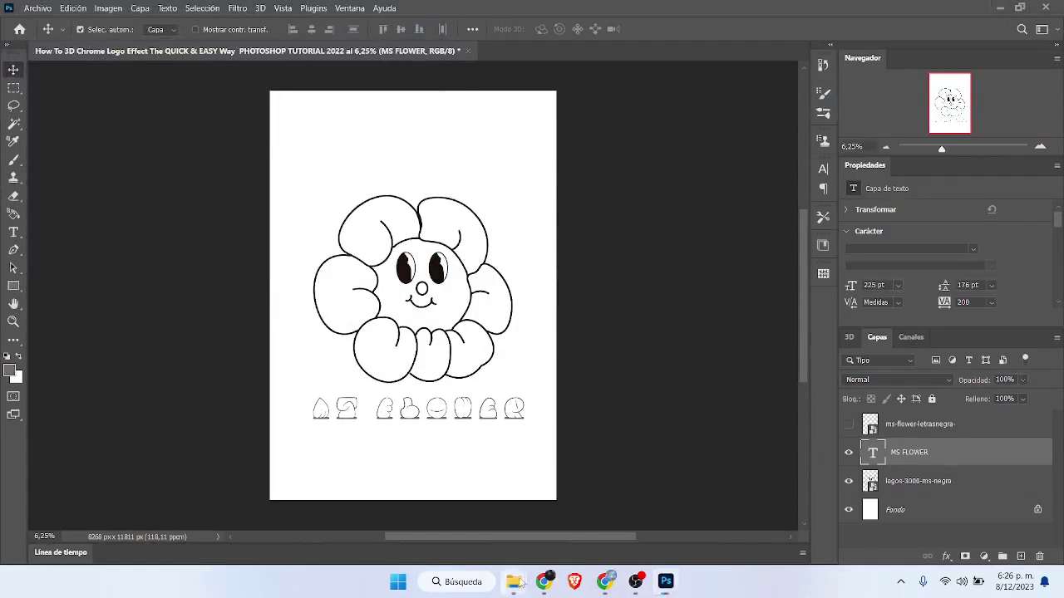
Switch to File Explorer, browse to the exported MS FLOWER.png through the Diseños folder, view the image, and close it
mouse_move(523, 583)
left_click(457, 512)
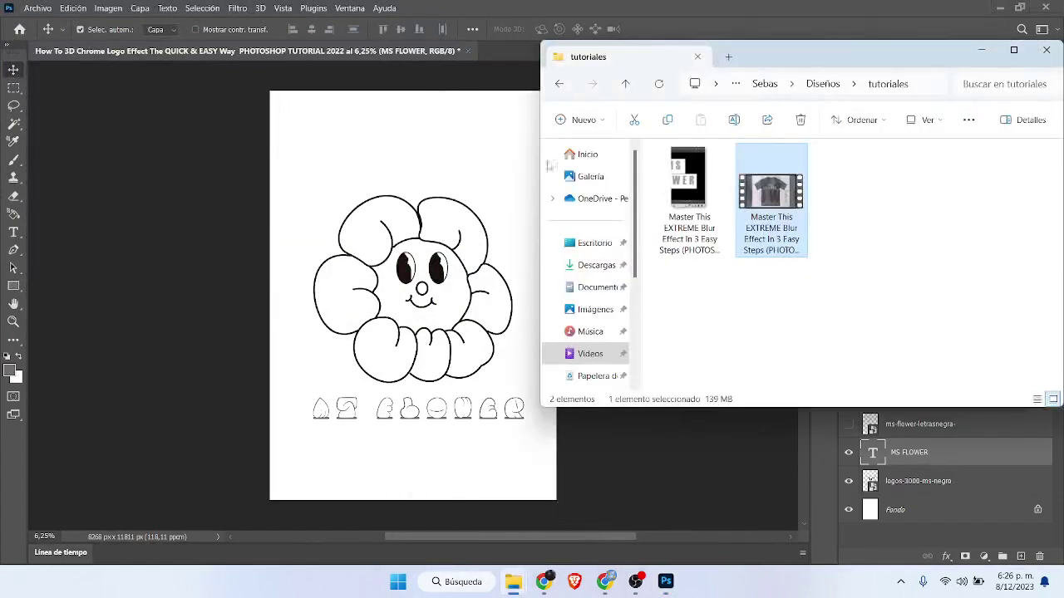
left_click(558, 83)
left_click(558, 83)
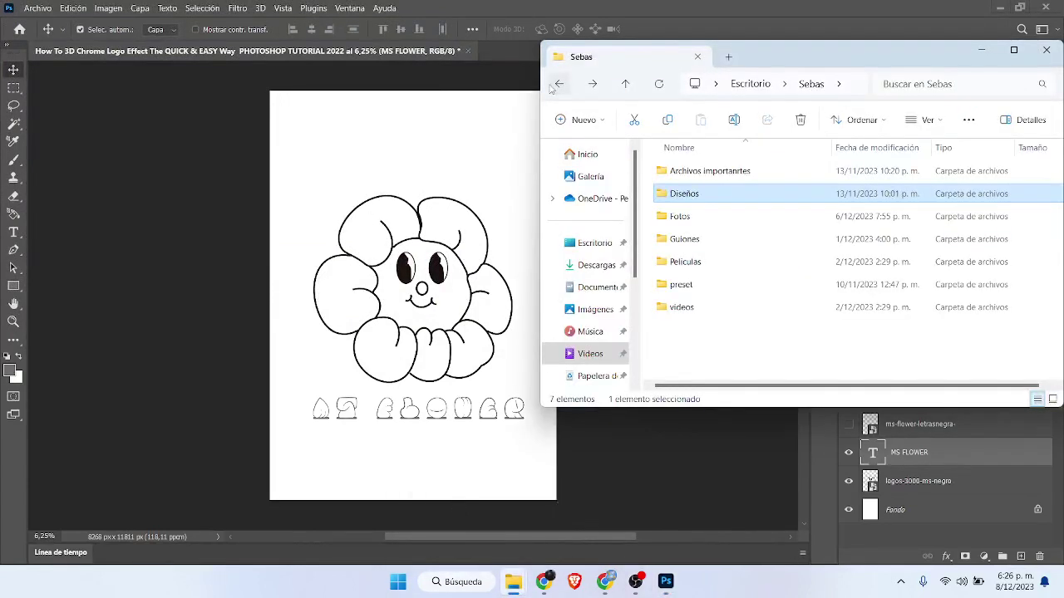
double_click(686, 192)
double_click(679, 194)
double_click(690, 216)
double_click(938, 212)
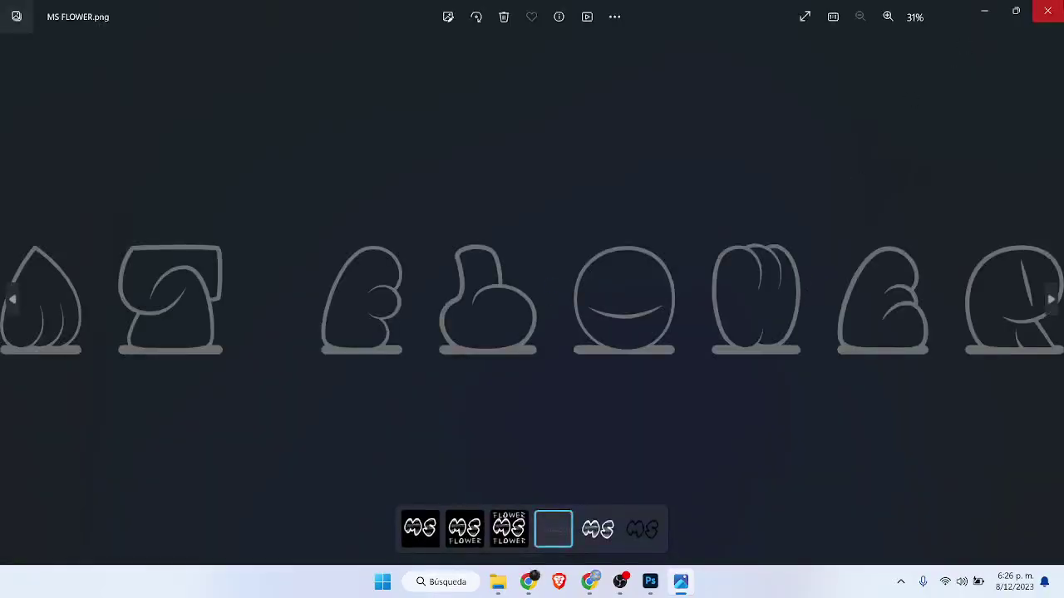
left_click(1047, 10)
left_click(540, 5)
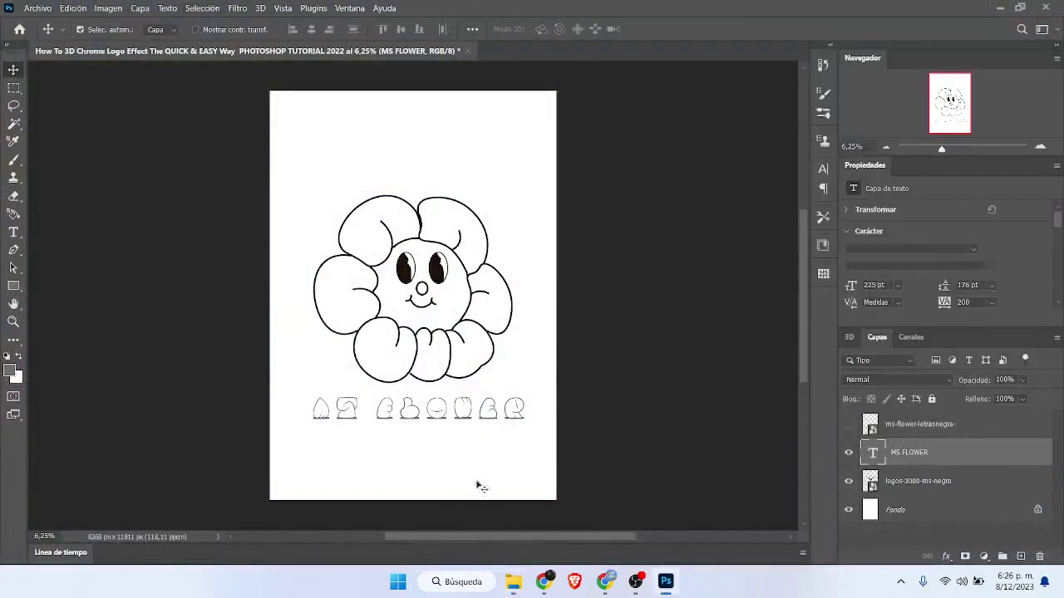
Switch to the YouTube 3D chrome logo tutorial in Chrome, play a short part, and pause it
mouse_move(543, 582)
left_click(490, 507)
left_click(479, 200)
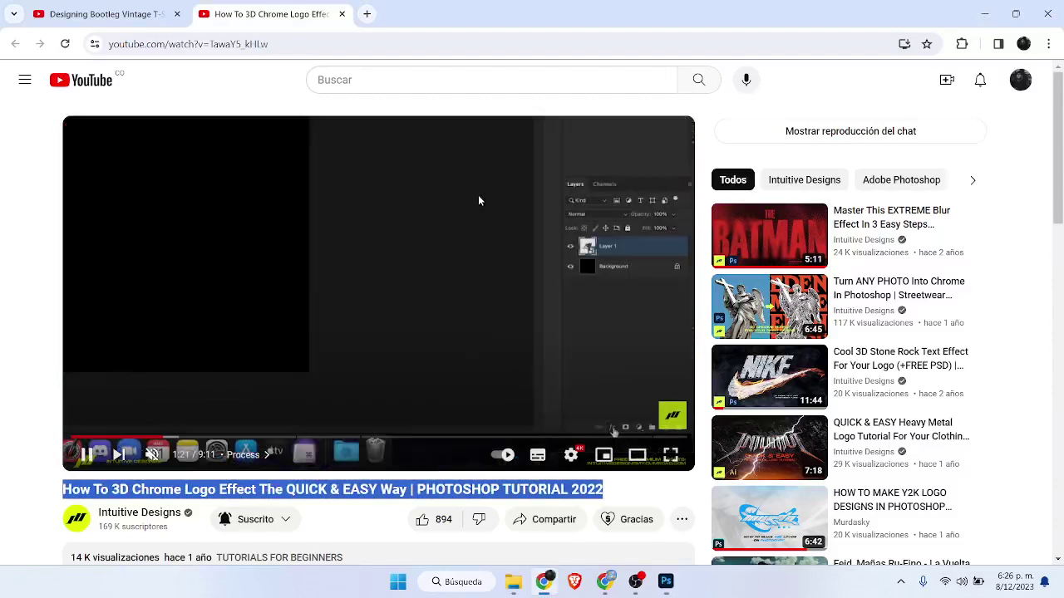
left_click(480, 236)
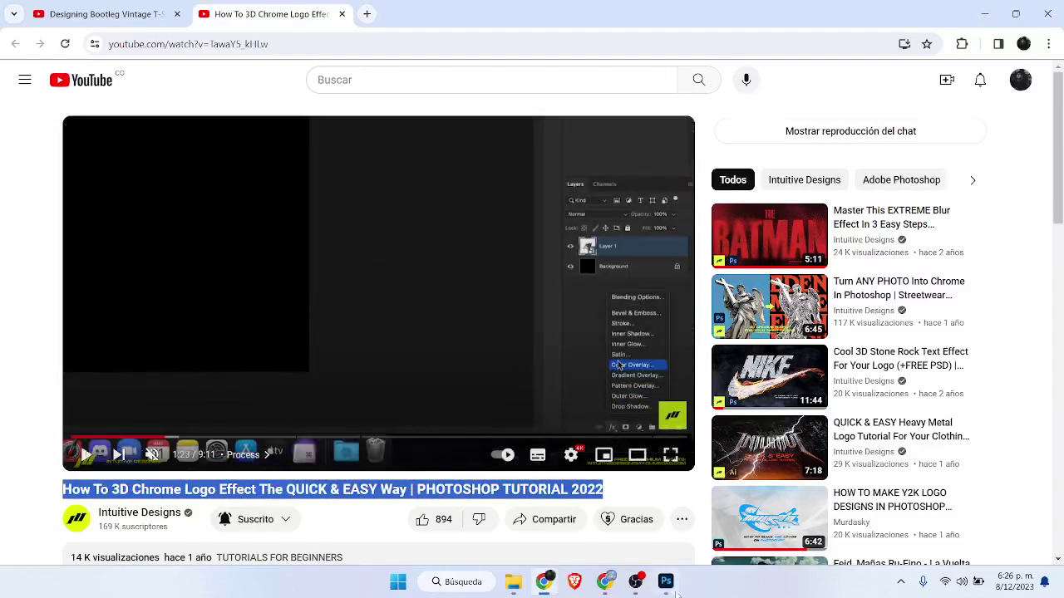
Switch back to Photoshop and save the document as a PSD in Proyectos de los diseños with maximum compatibility
left_click(669, 585)
key("ctrl+s")
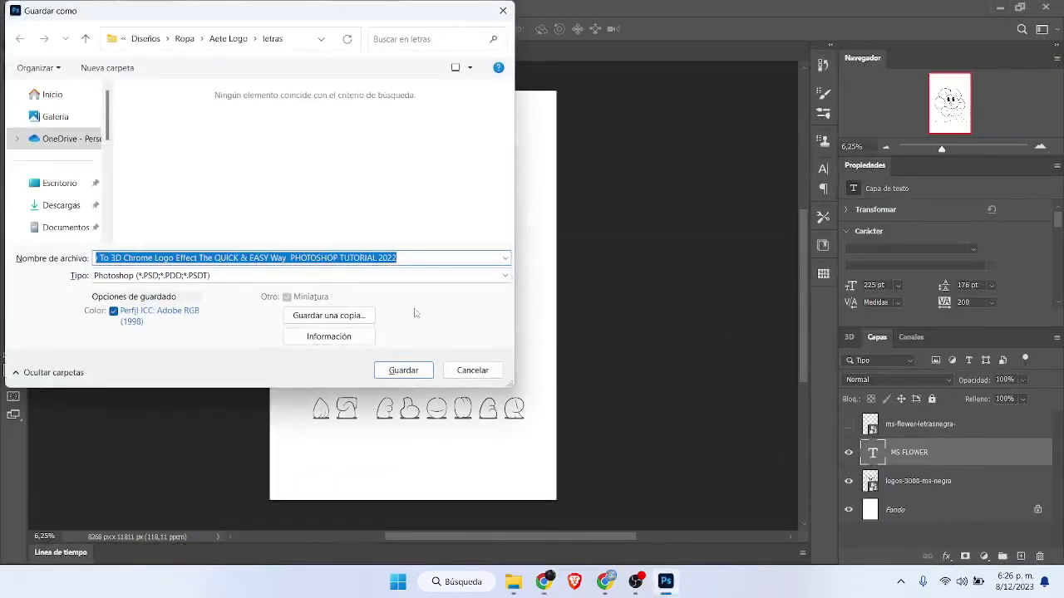
left_click(184, 39)
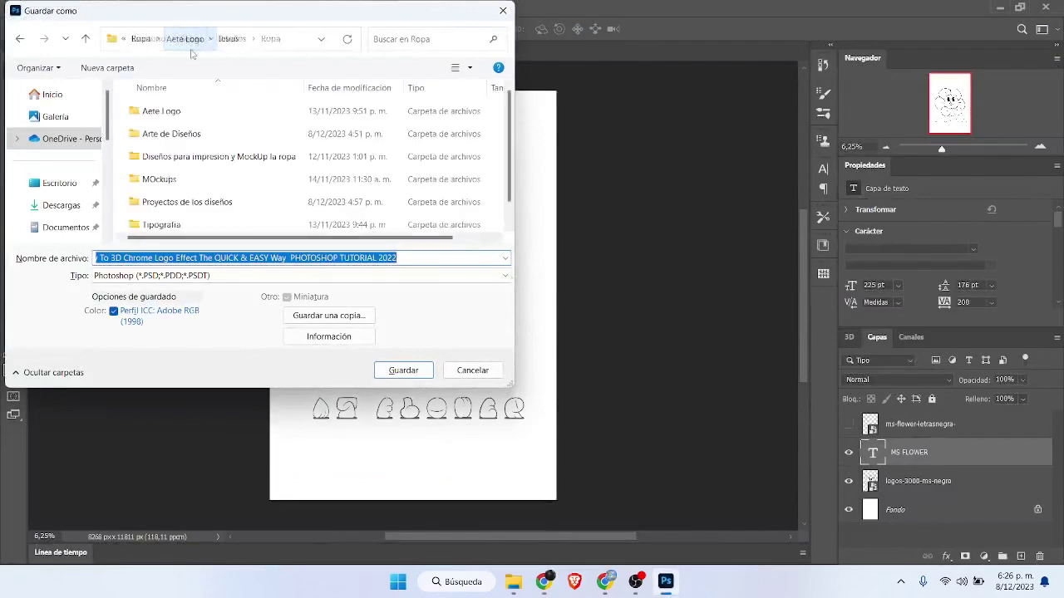
double_click(201, 204)
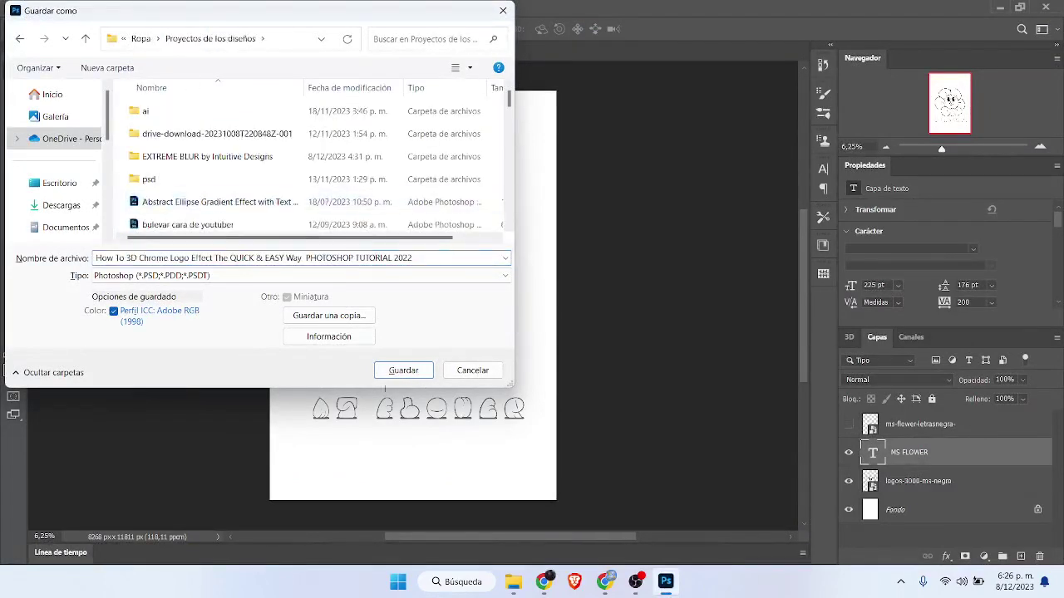
left_click(382, 371)
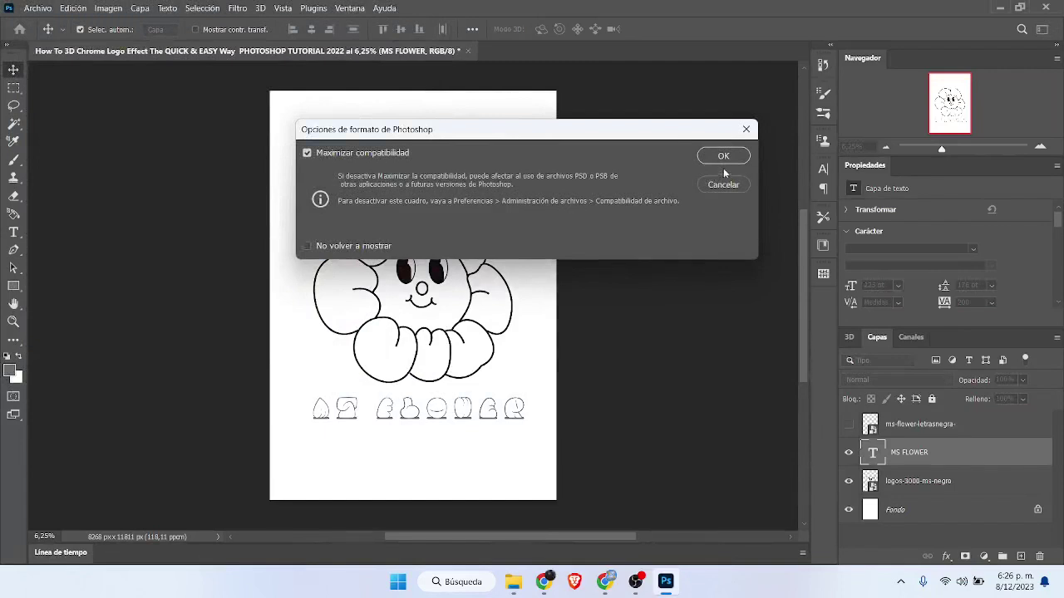
left_click(722, 157)
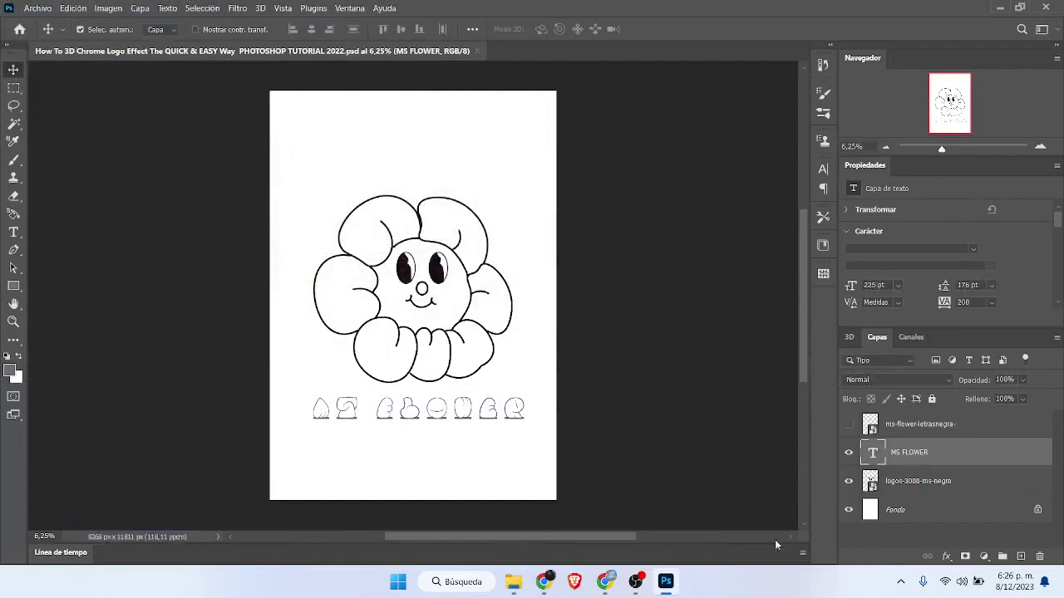
Merge the MS FLOWER text layer with the flower layer and check the merged layer by toggling its visibility
left_click(905, 482, "shift")
key("ctrl+e")
left_click(849, 452)
left_click(849, 452)
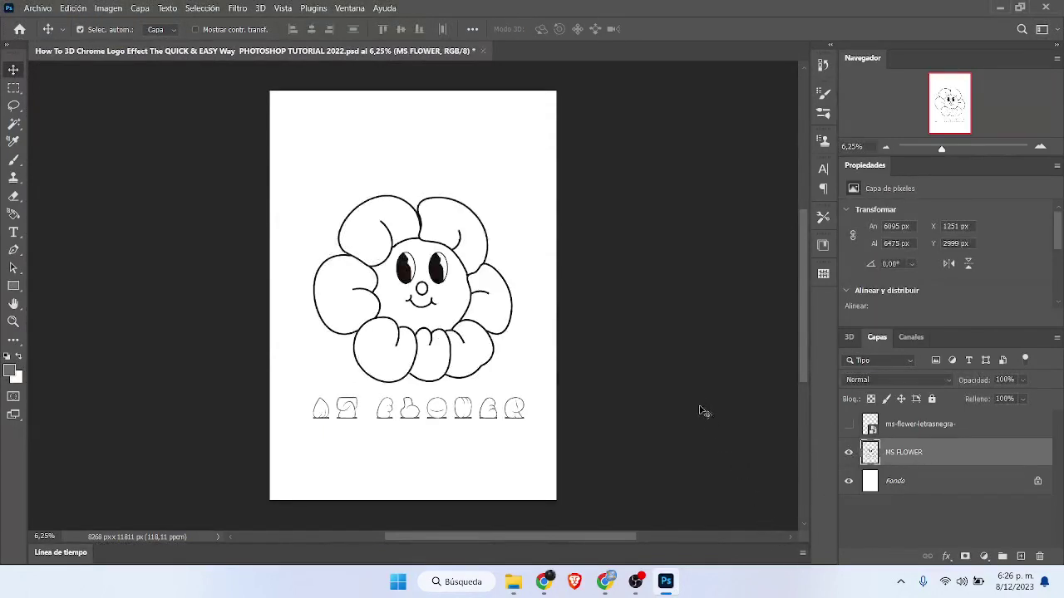
Unlock the Fondo layer and apply a black Color Overlay layer style to it
left_click(1037, 480)
double_click(956, 481)
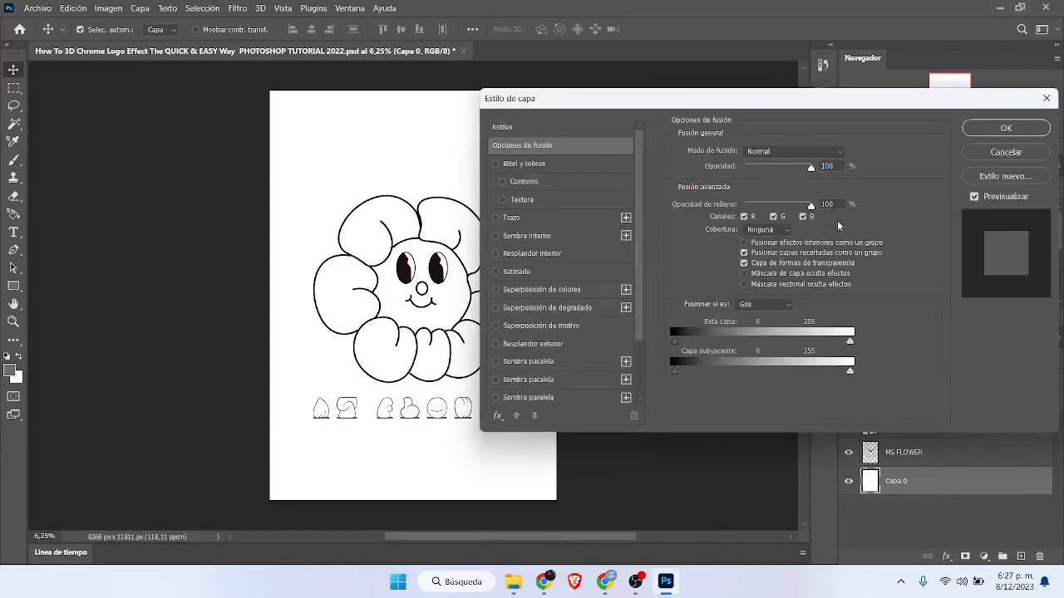
left_click(555, 290)
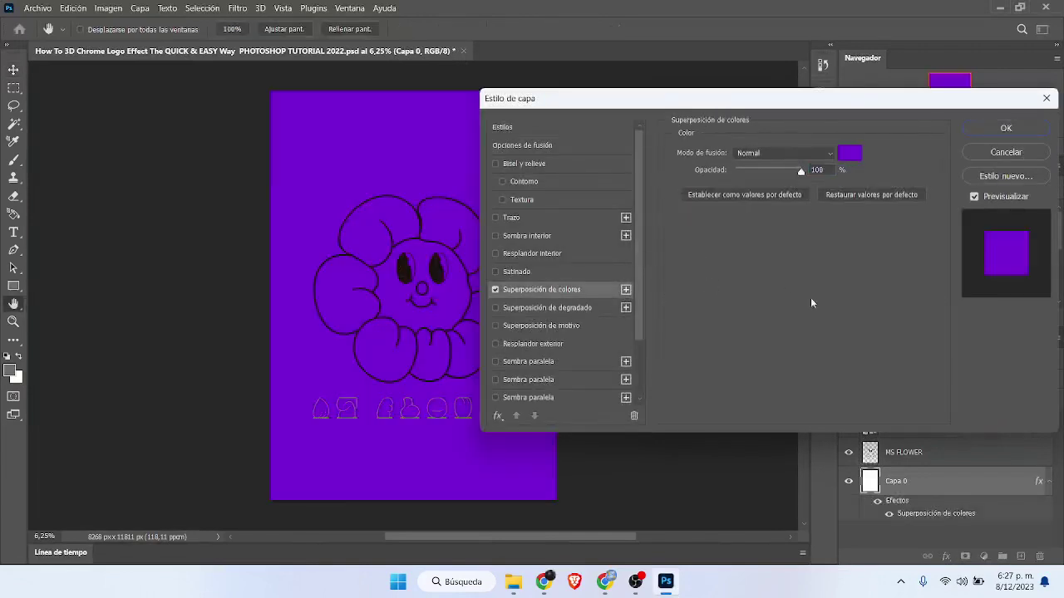
left_click(849, 151)
left_click(634, 358)
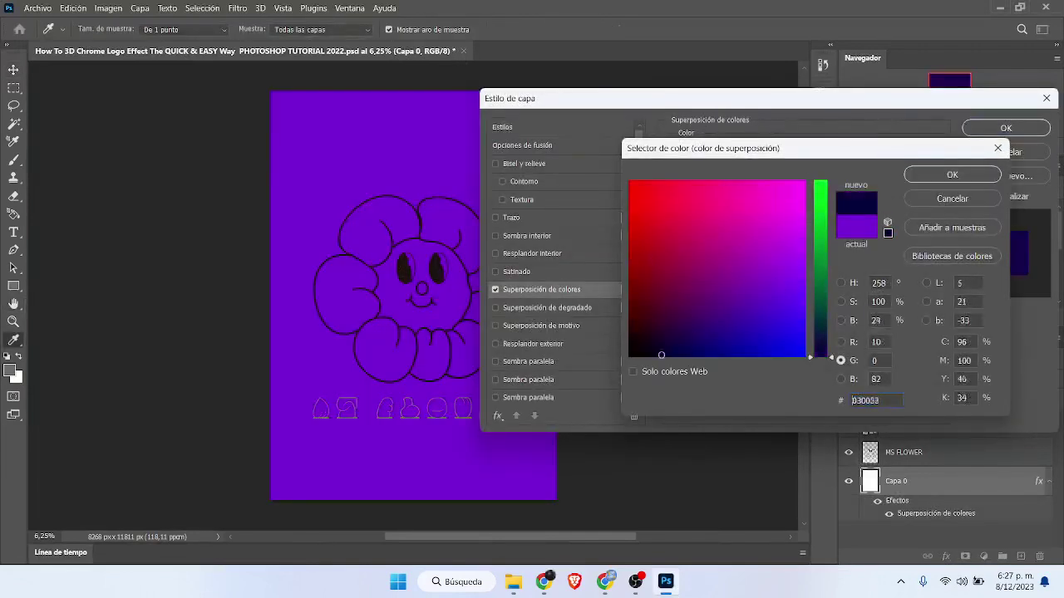
left_click(938, 178)
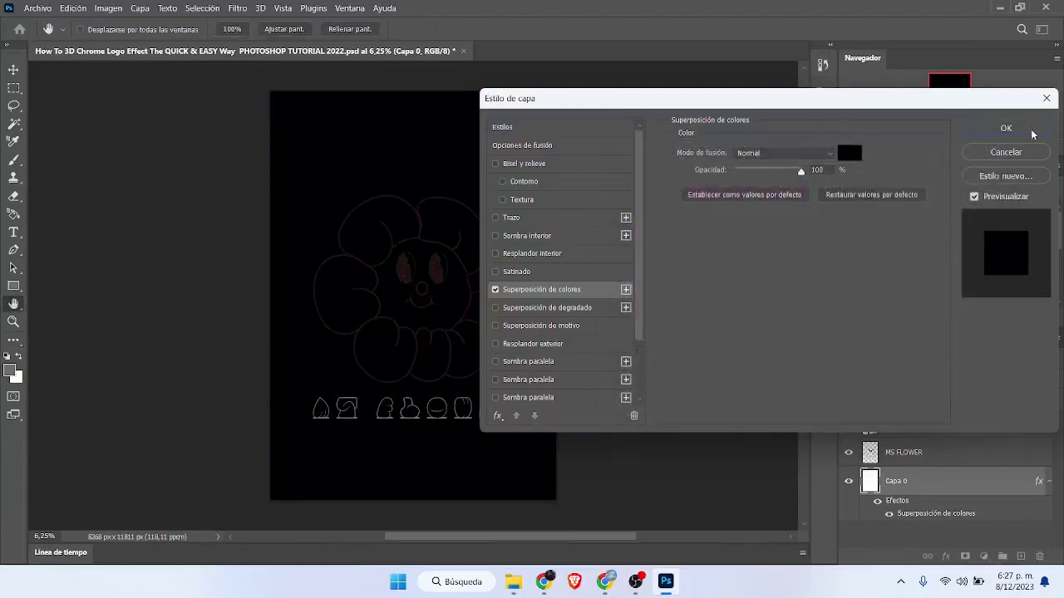
left_click(1004, 129)
Collapse the background layer's effects and add a Bevel & Emboss layer style to the merged MS FLOWER layer
left_click(913, 456)
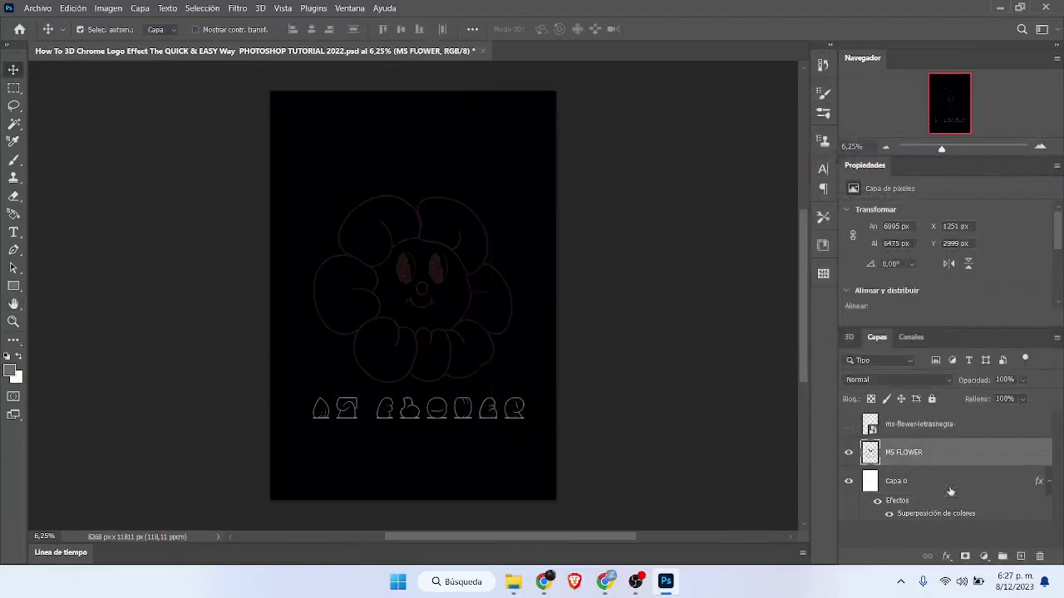
left_click(1049, 482)
left_click(1002, 557)
left_click(918, 452)
double_click(949, 454)
left_click(519, 163)
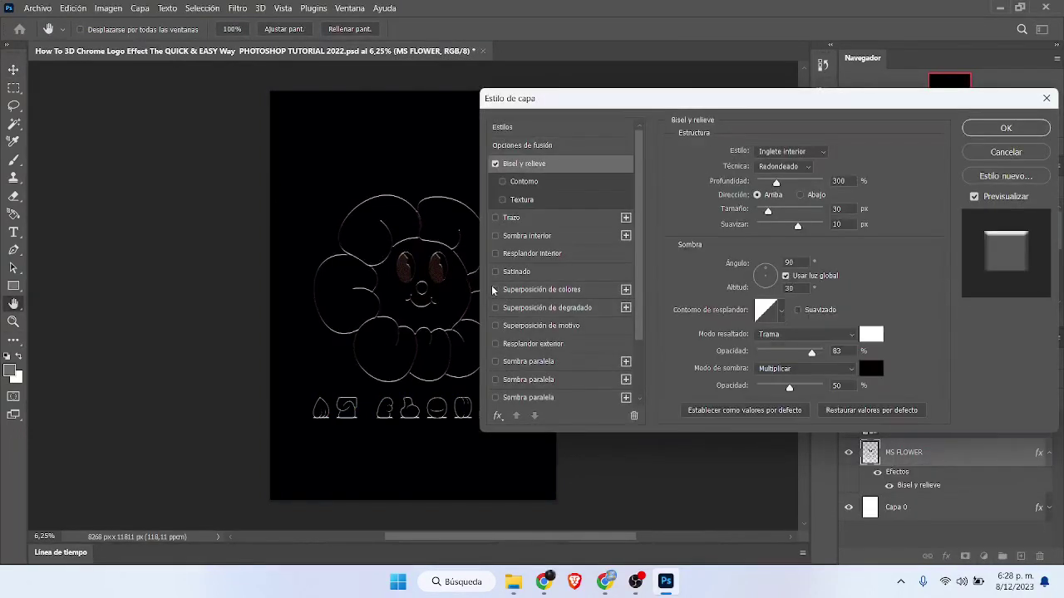
Add a Color Overlay to the MS FLOWER layer and set its colour to light lilac, d8c2e2
left_click(496, 290)
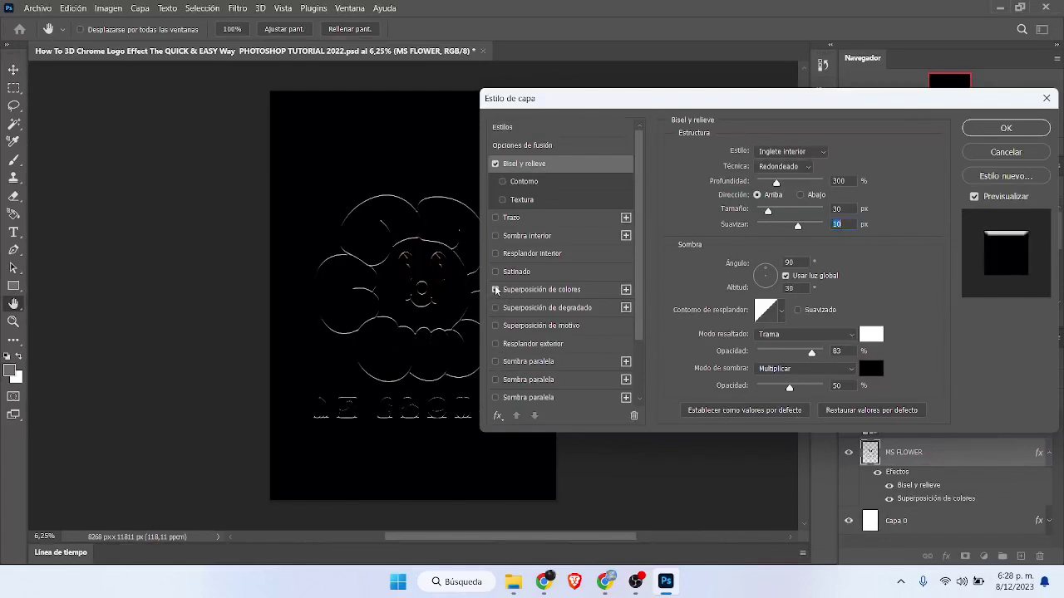
left_click(539, 293)
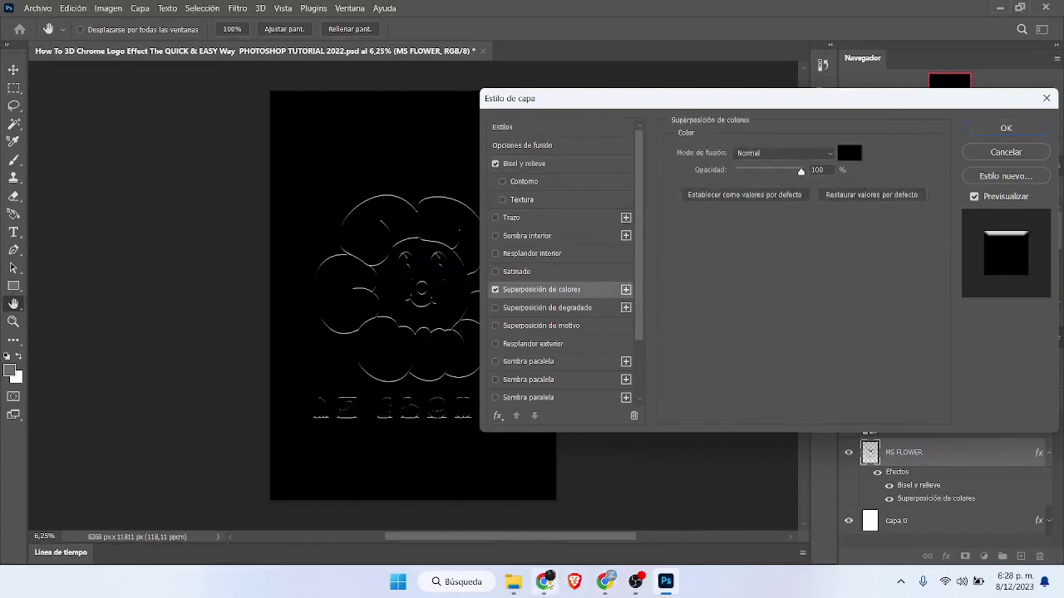
left_click(848, 153)
mouse_move(656, 249)
left_mouse_down()
mouse_move(615, 226)
mouse_move(629, 357)
mouse_move(814, 356)
mouse_move(813, 237)
left_mouse_up()
mouse_move(815, 205)
left_mouse_down()
mouse_move(815, 242)
mouse_move(817, 186)
mouse_move(815, 226)
left_mouse_up()
left_click(747, 343)
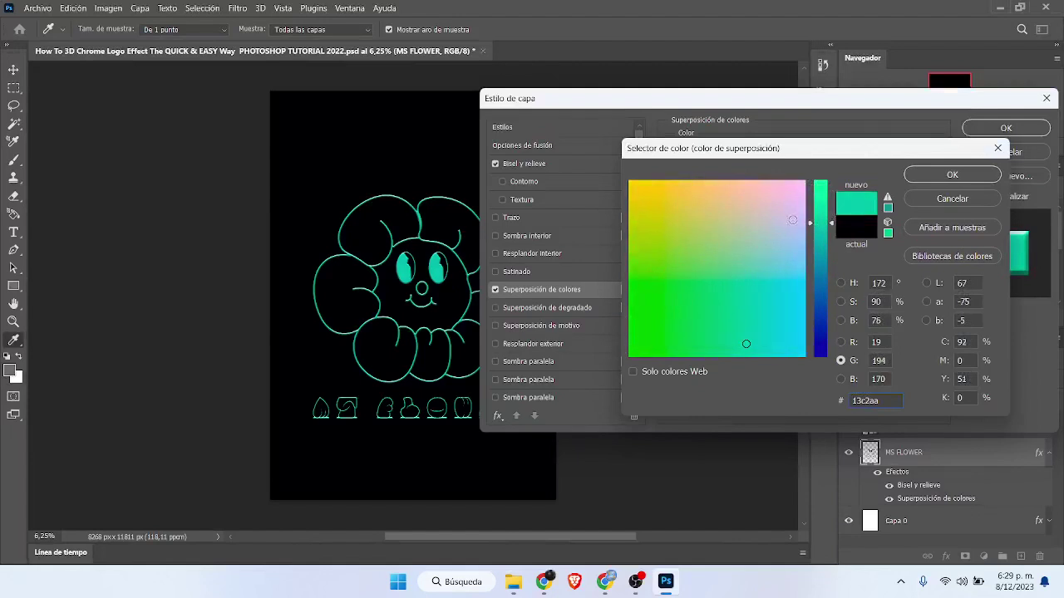
left_click(784, 208)
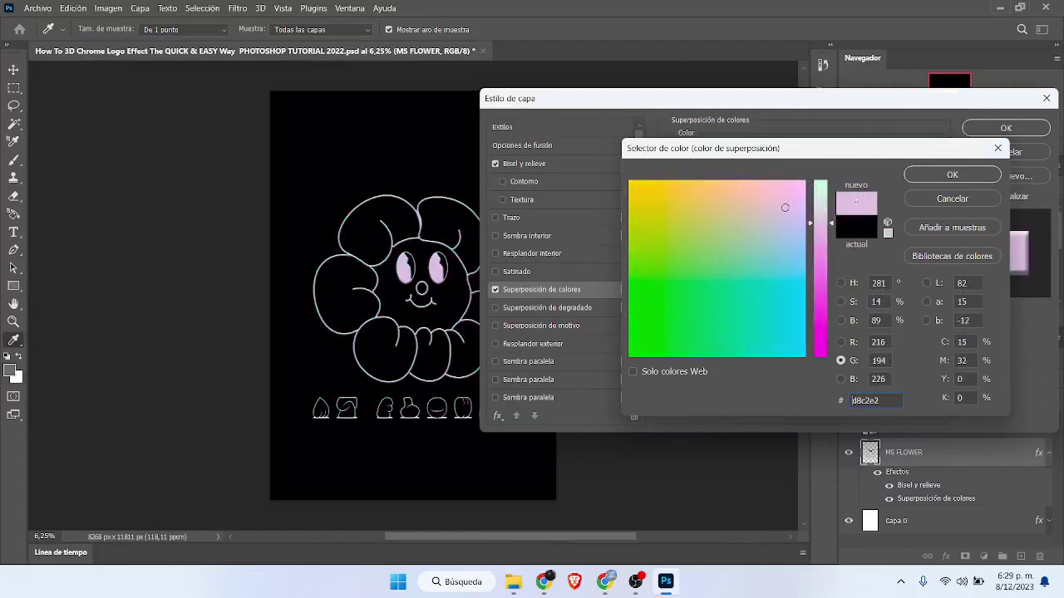
left_click(934, 177)
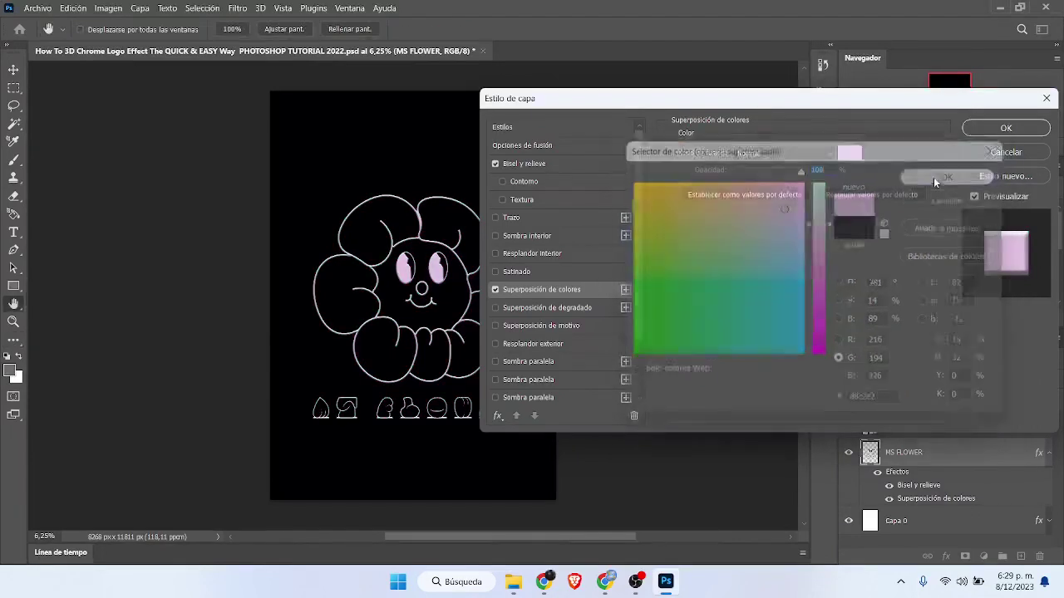
Check the tutorial video in Chrome, return to Photoshop, and apply the MS FLOWER layer style
left_click(545, 582)
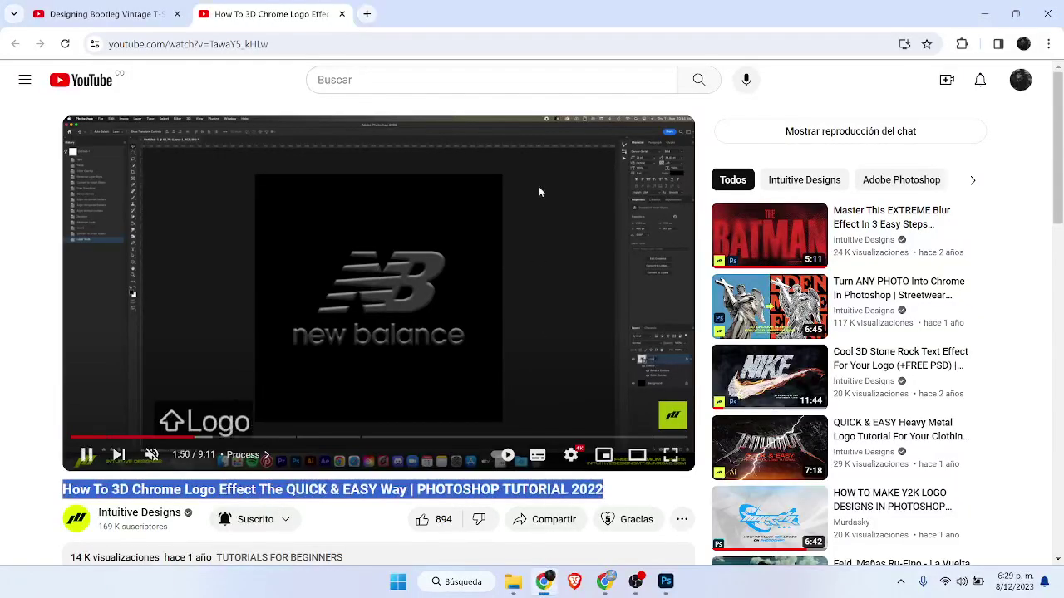
left_click(665, 582)
left_click(1019, 130)
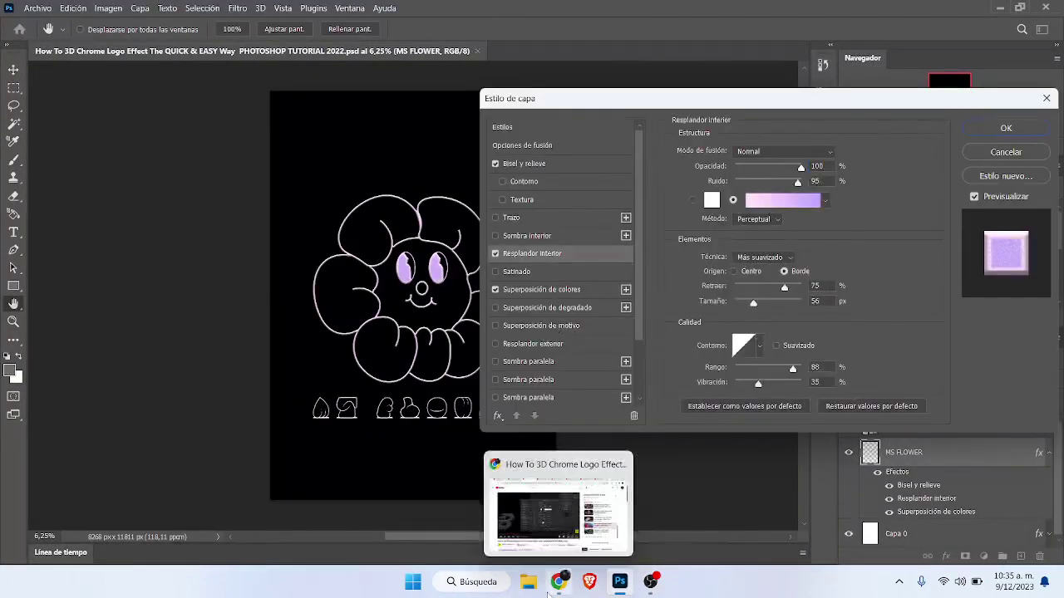
Check the Inner Glow settings in the tutorial video in Chrome, return to Photoshop, and set the Inner Glow blend mode to Diferencia
left_click(543, 582)
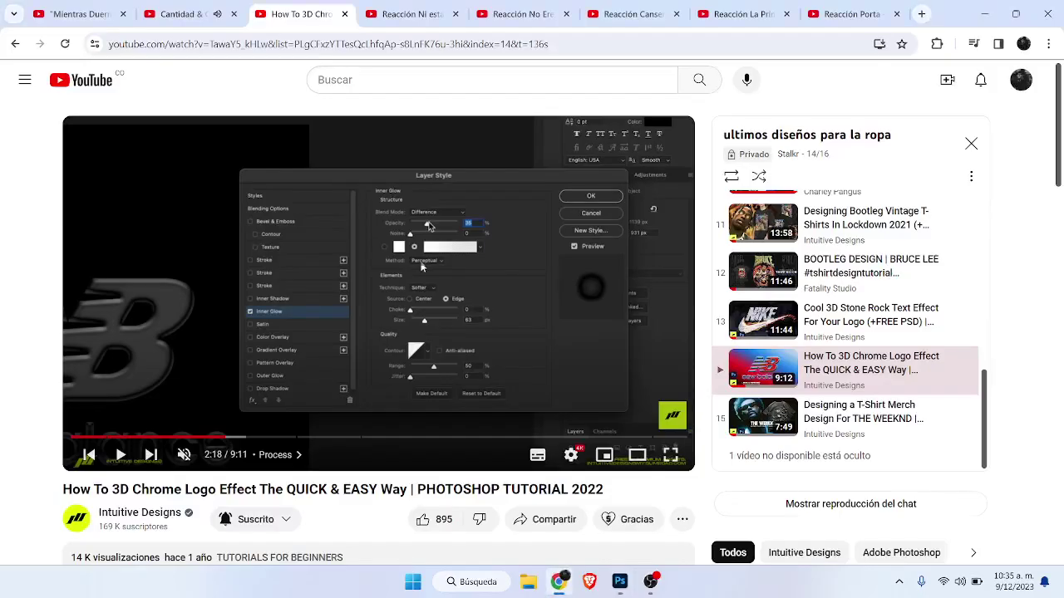
left_click(651, 581)
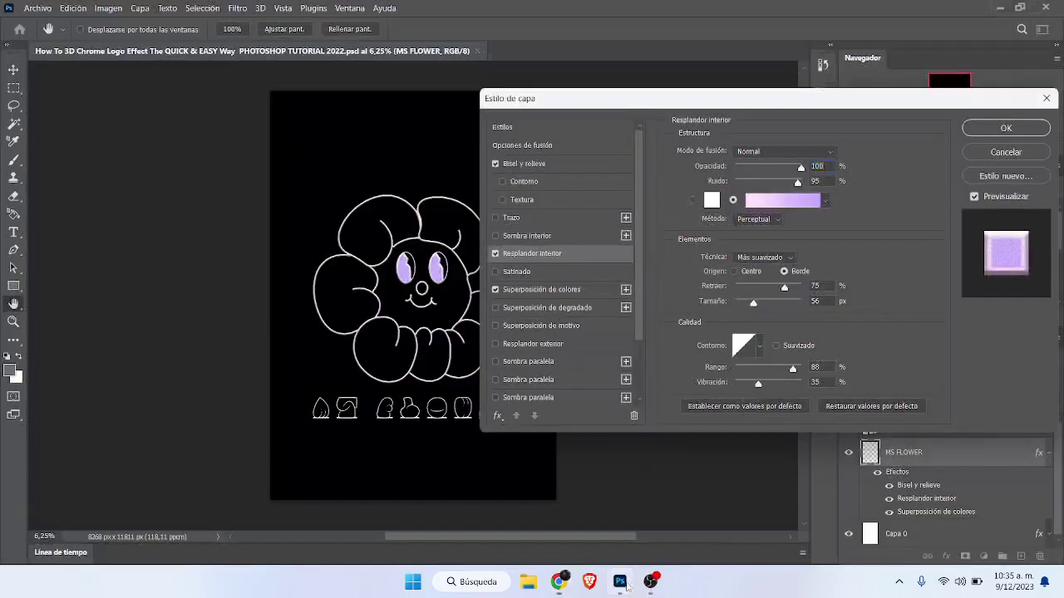
left_click(779, 151)
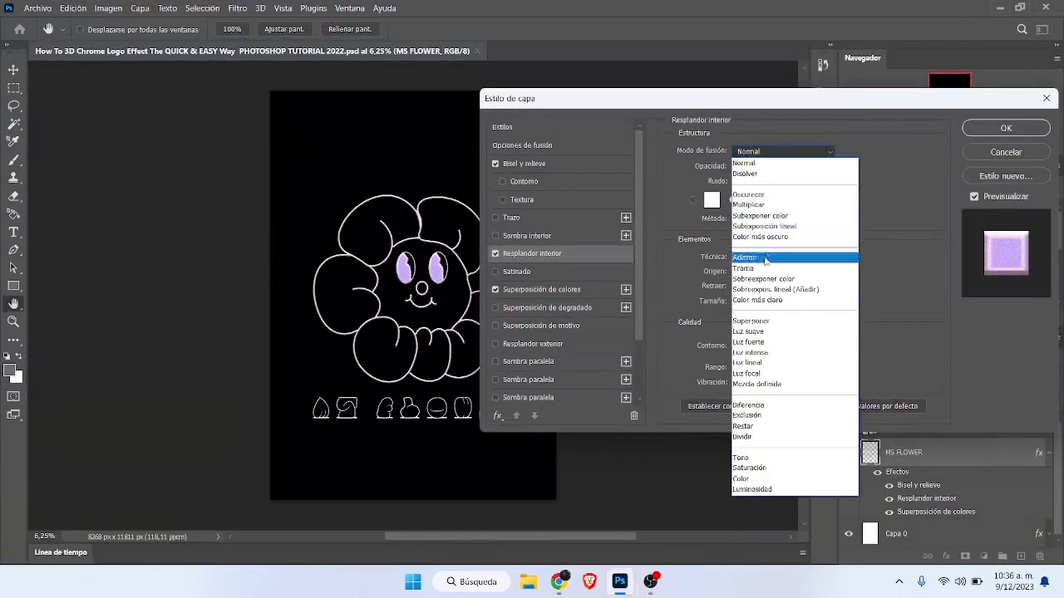
left_click(773, 405)
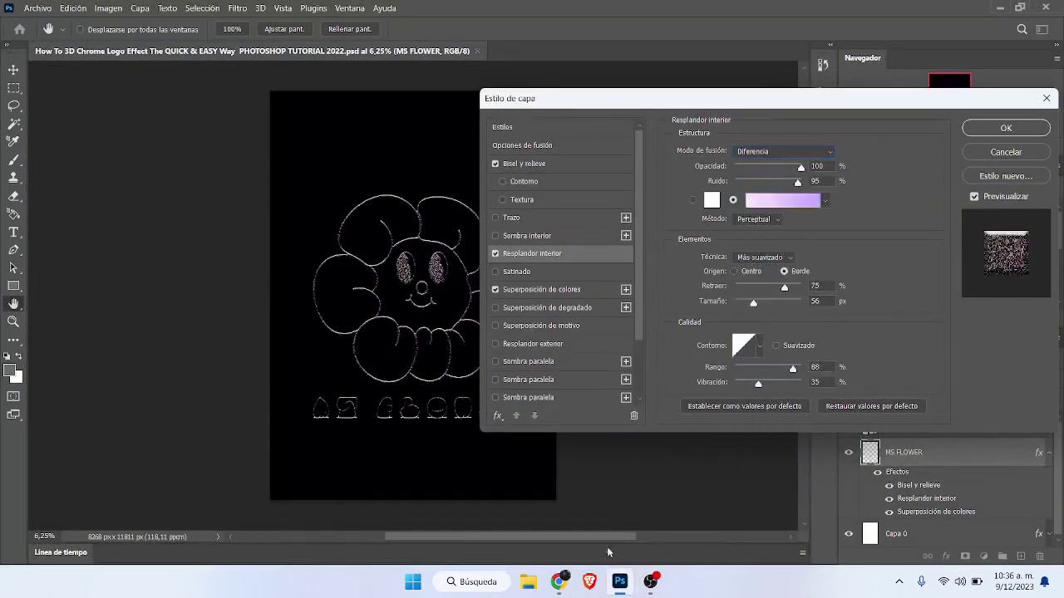
Set the Inner Glow to 0% noise, 0% choke, 70 px size, 50% range and 0% jitter
left_click_drag(736, 181, 716, 183)
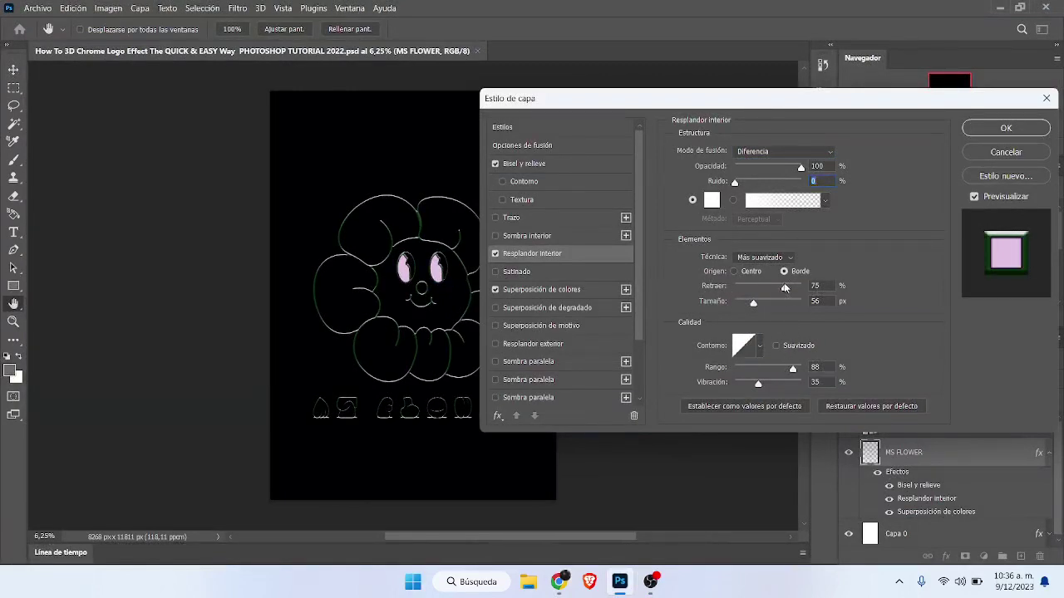
left_click_drag(785, 288, 688, 289)
left_click(821, 301)
type("70")
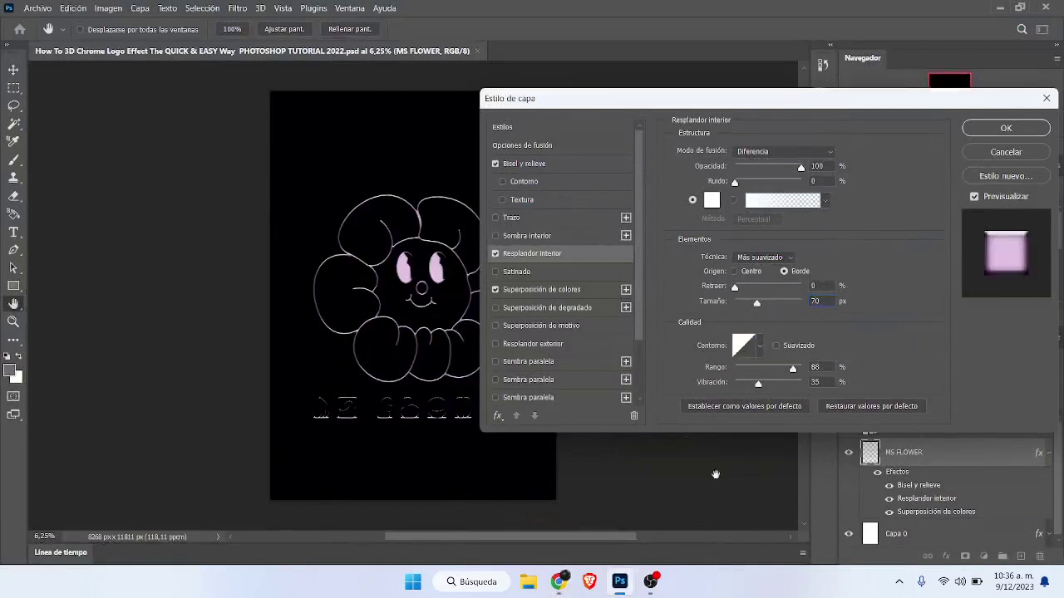
left_click(820, 381)
type("0")
left_click(819, 367)
type("50")
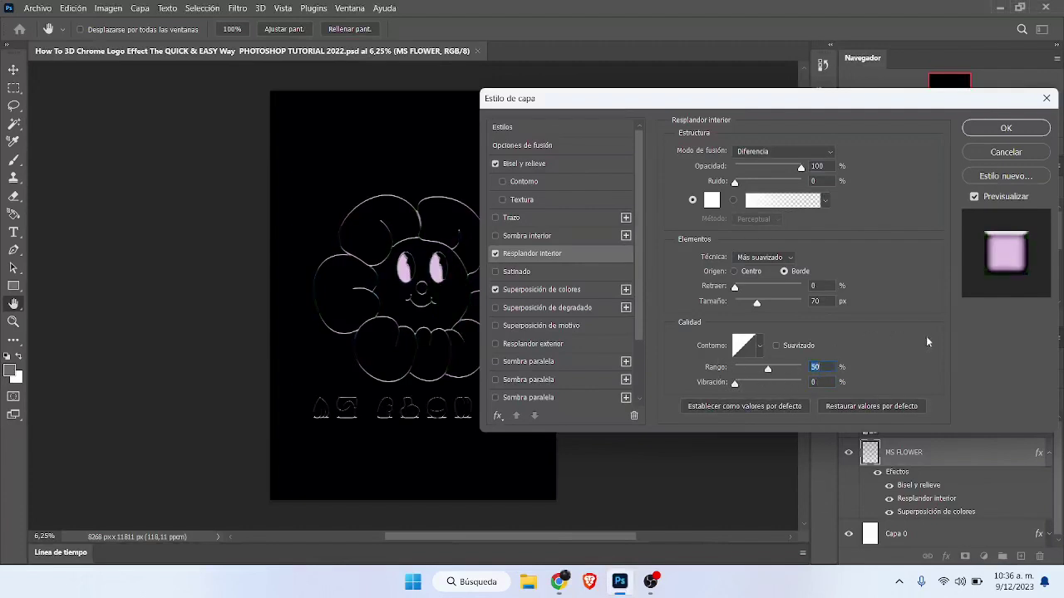
Open the Inner Glow gradient for editing and try the Pink_05 and Pink_06 presets
left_click(818, 203)
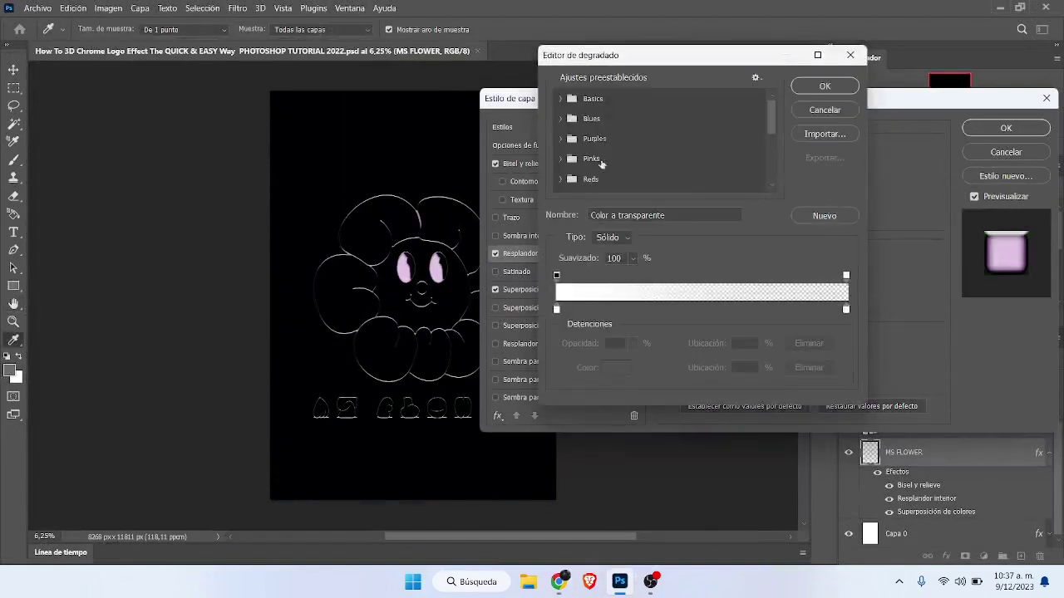
left_click(563, 158)
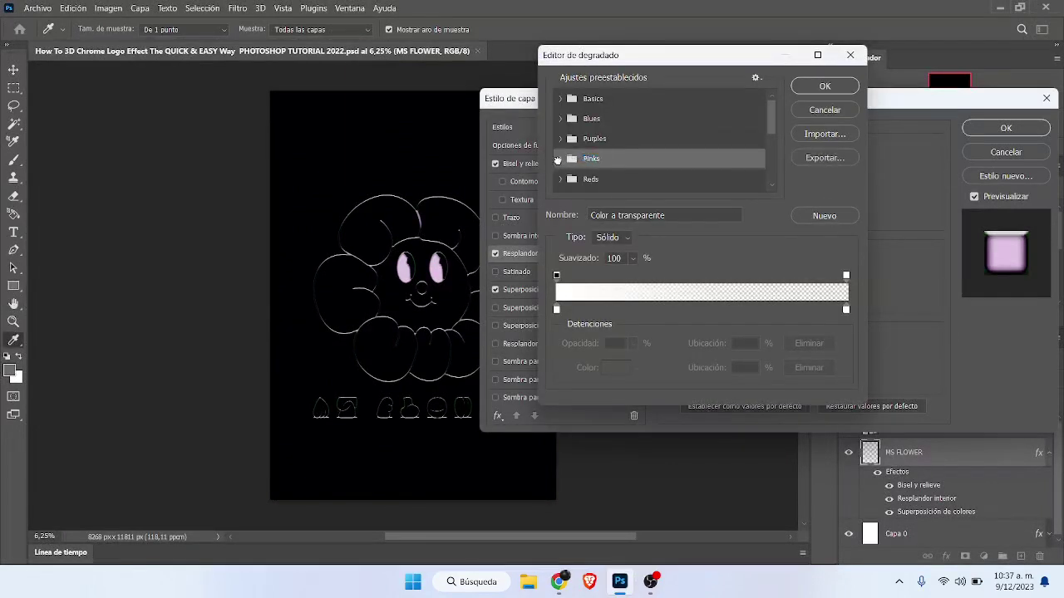
left_click(558, 158)
left_click(665, 180)
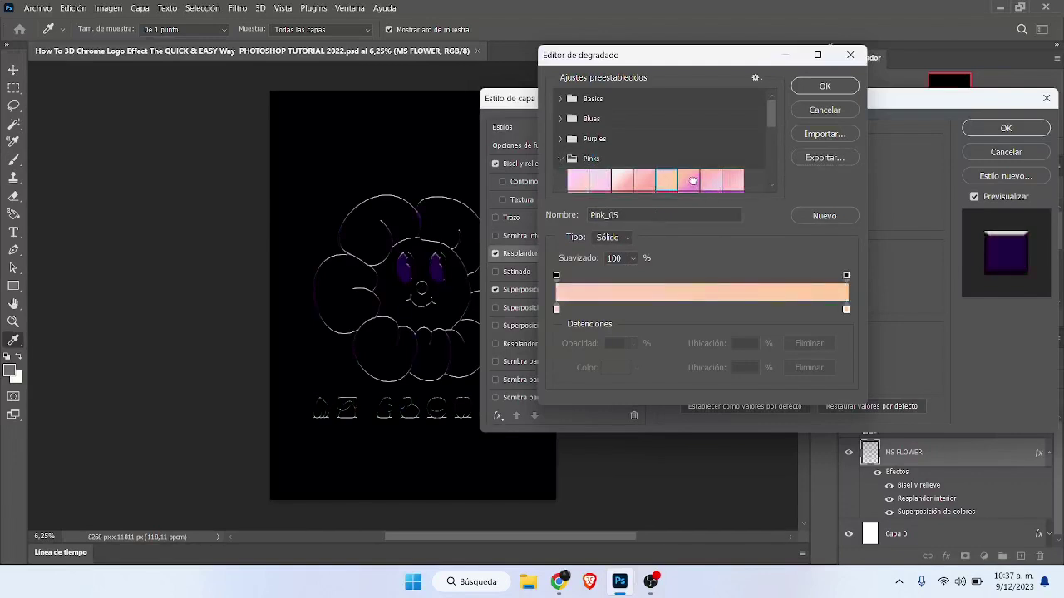
left_click(689, 180)
Try several presets from the Grays group and apply the dark blue-gray one as the Inner Glow gradient
left_click_drag(772, 133, 618, 159)
left_click(582, 135)
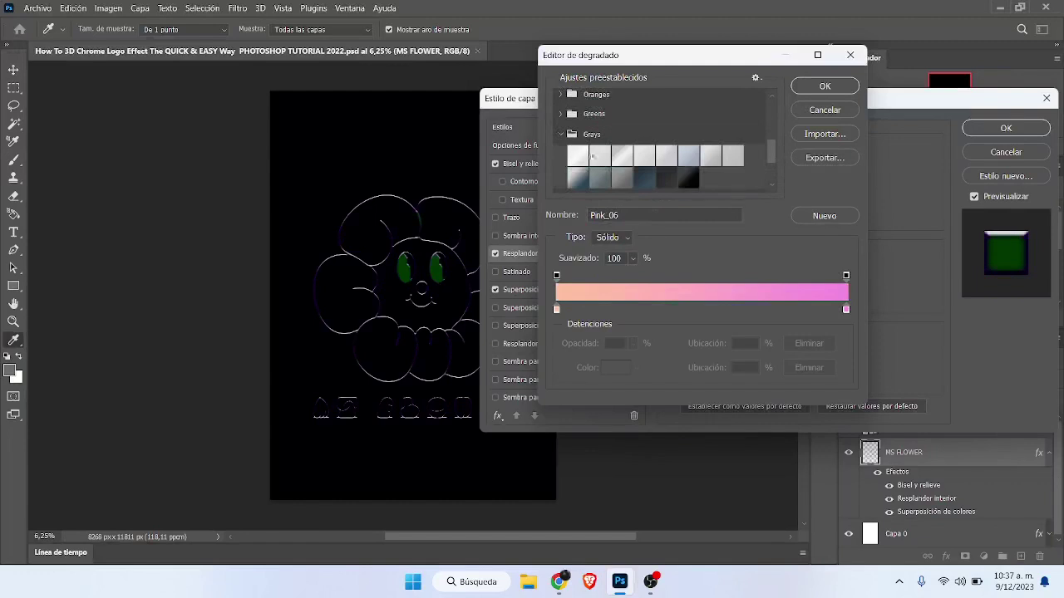
left_click(600, 158)
left_click(619, 180)
left_click(584, 180)
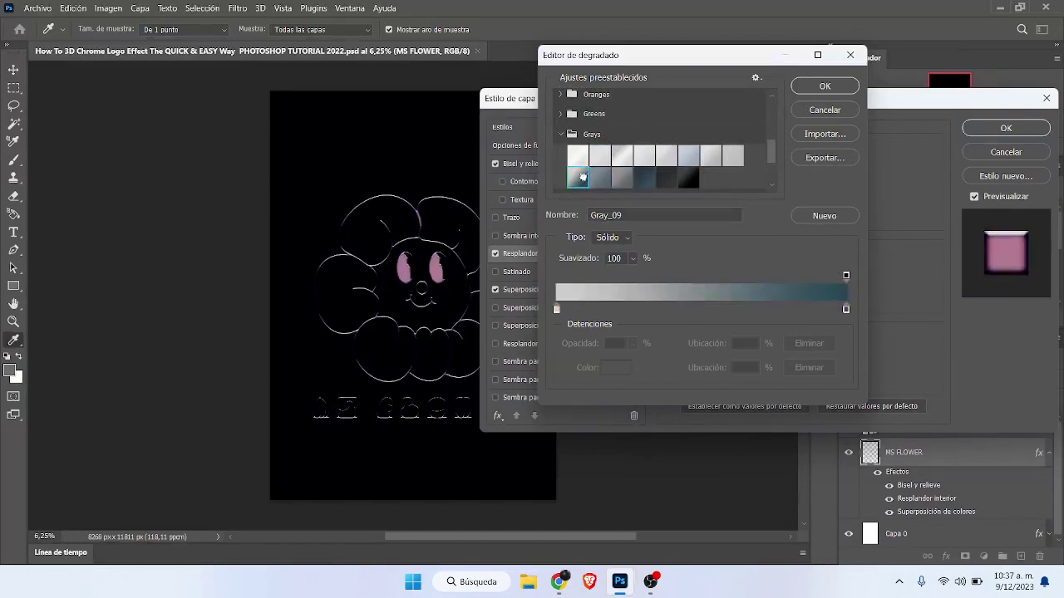
left_click(638, 180)
left_click(620, 182)
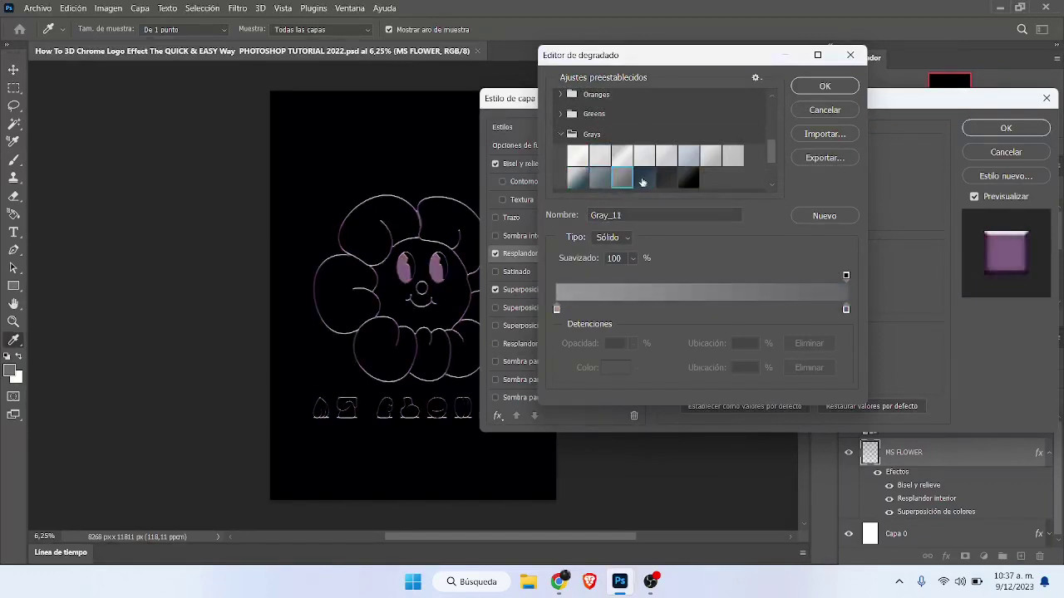
left_click(640, 180)
left_click(824, 85)
Set the Bevel & Emboss depth to 500%, soften to 1 px and size to 15 px
left_click(541, 164)
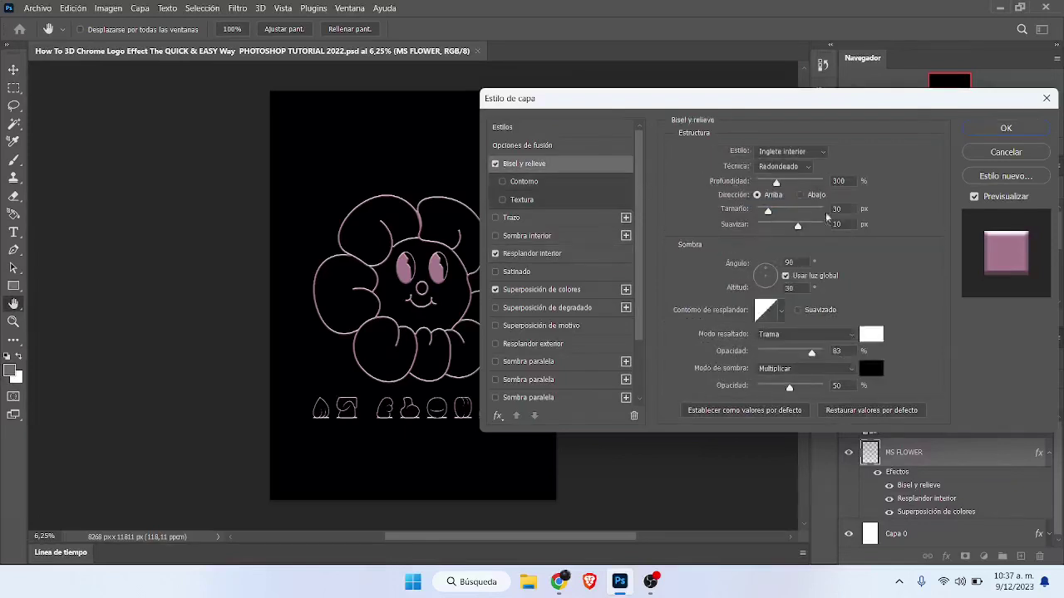
left_click(781, 184)
type("5000")
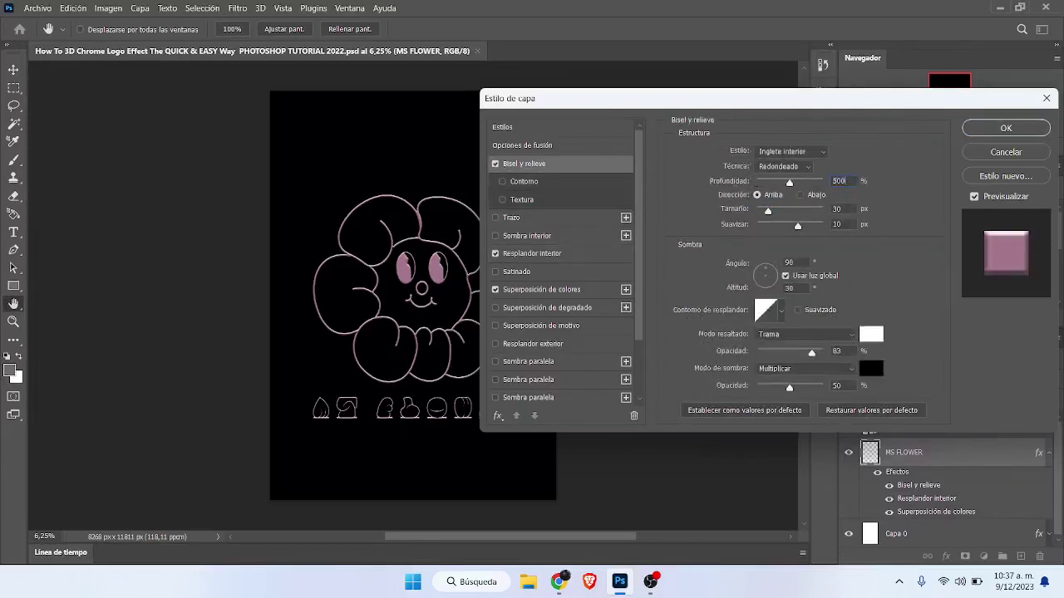
left_click(846, 223)
key("BackSpace")
double_click(839, 209)
type("15")
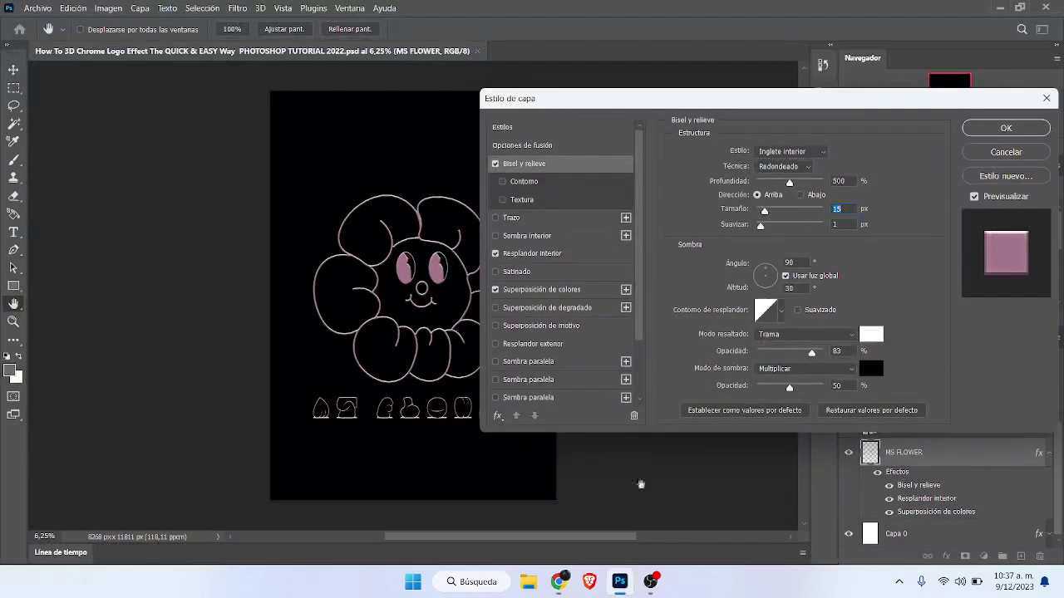
Try several preset gloss contours for the Bevel & Emboss shading and choose the rising, stepped one
left_click(781, 310)
left_click(743, 365)
left_click(703, 365)
left_click(742, 365)
left_click(764, 365)
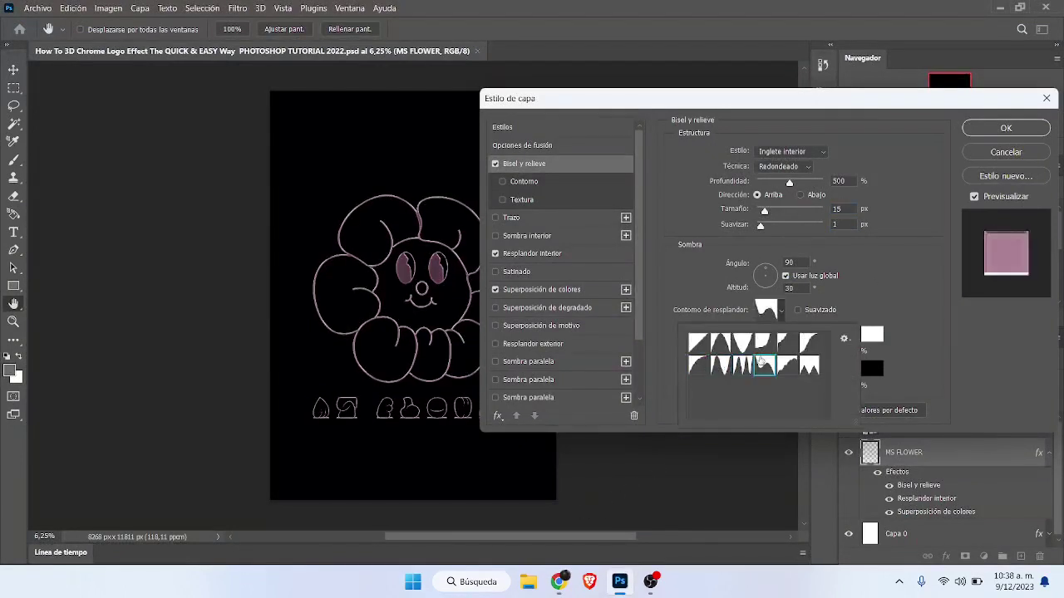
left_click(764, 342)
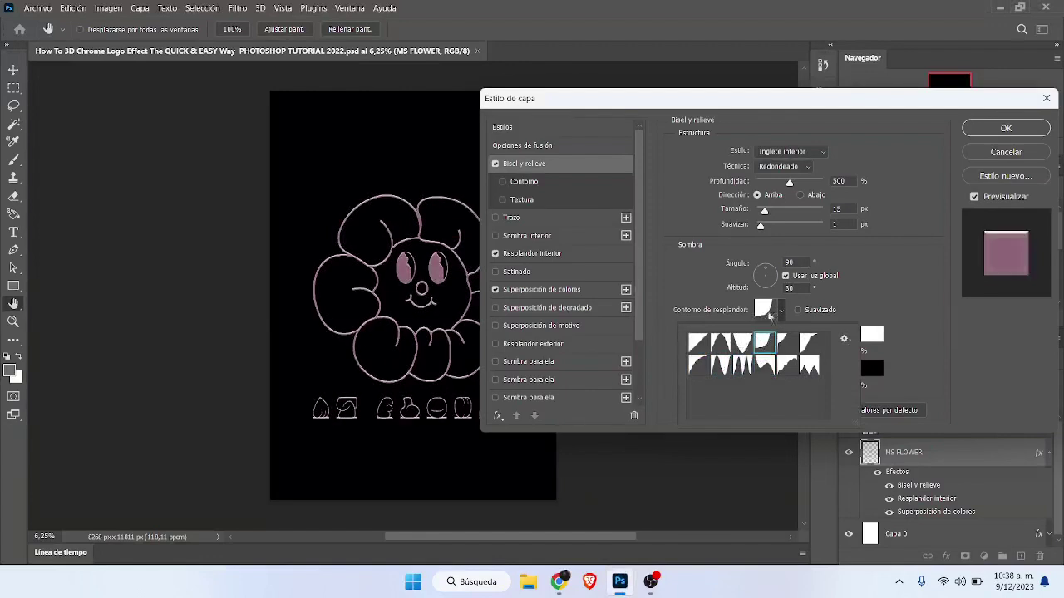
left_click(737, 343)
left_click(790, 365)
left_click(809, 366)
left_click(765, 365)
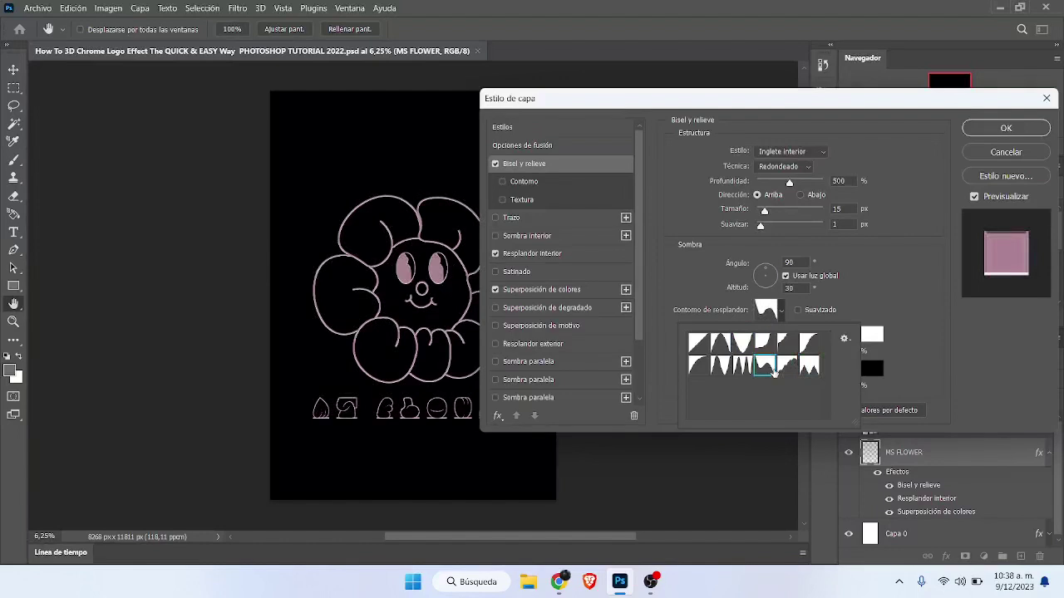
left_click(819, 171)
Toggle the Satin effect on and off, and set the Bevel & Emboss depth to 615% and shadow opacity to 47%
left_click(496, 272)
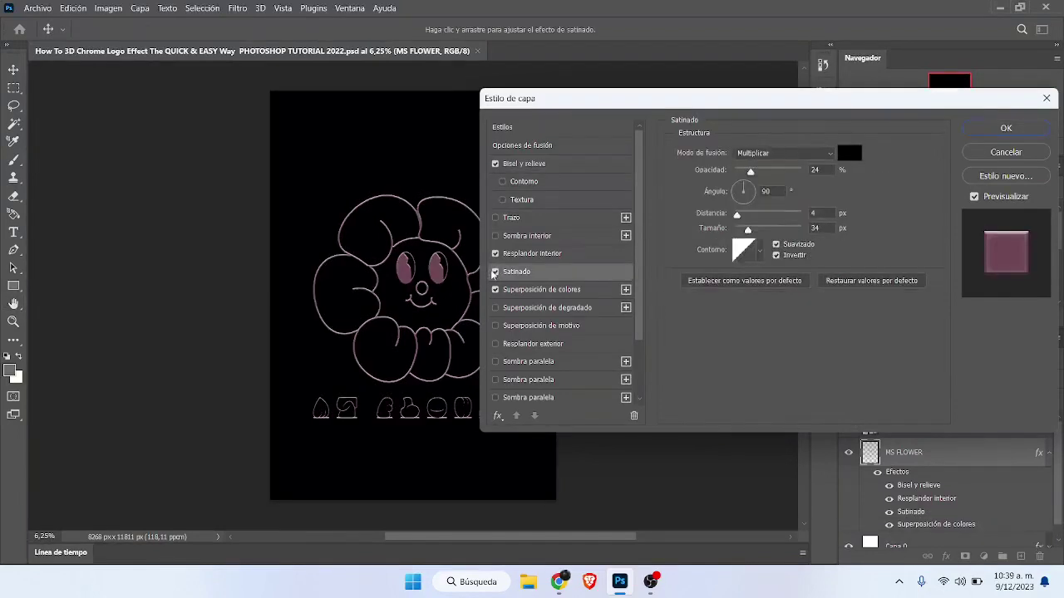
left_click(496, 271)
left_click(532, 164)
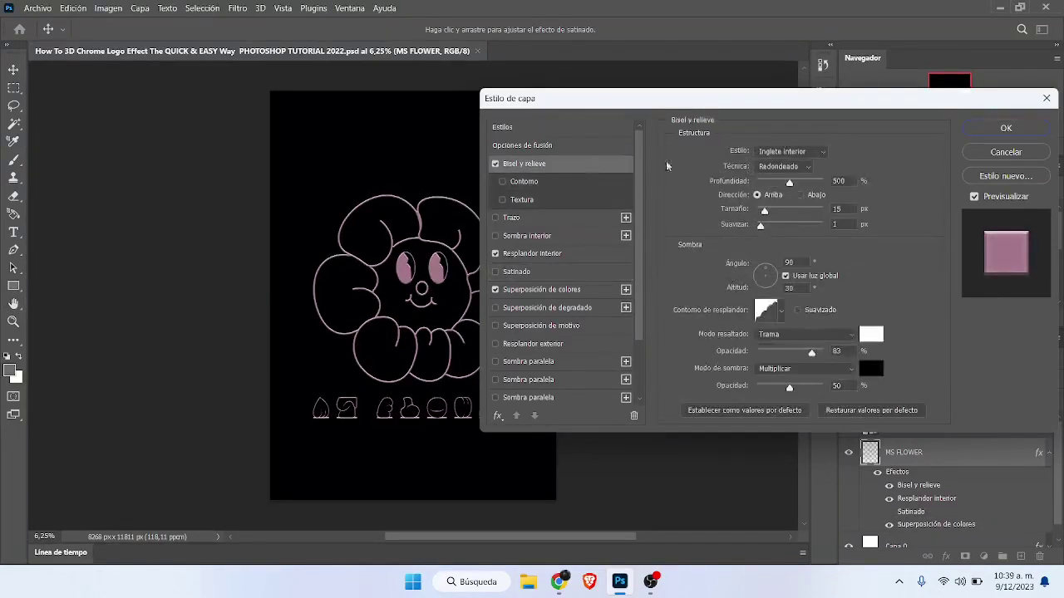
mouse_move(788, 182)
left_mouse_down()
mouse_move(755, 182)
mouse_move(812, 183)
mouse_move(800, 189)
left_mouse_up()
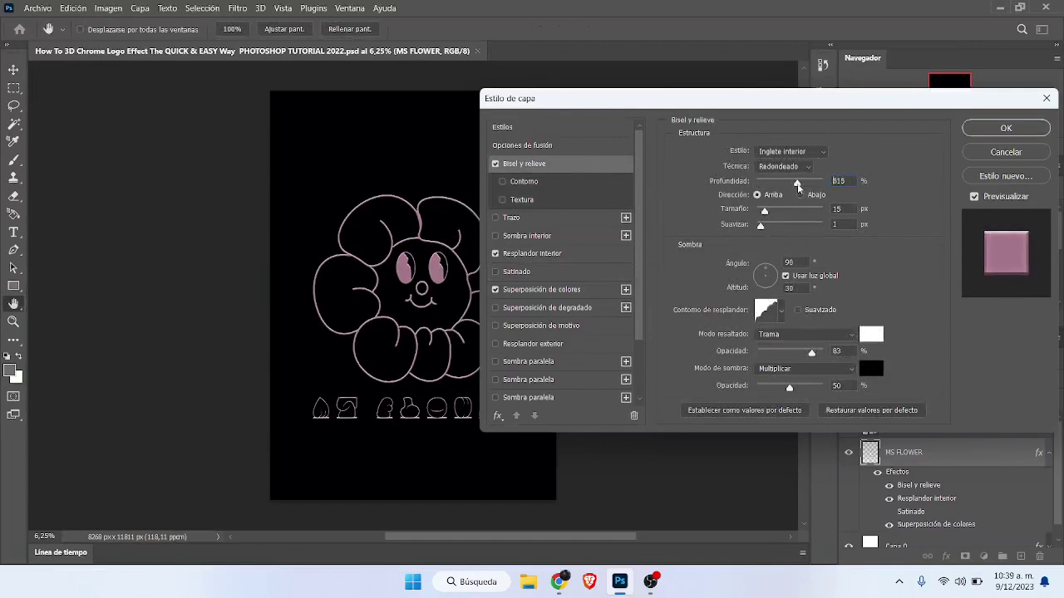
left_click_drag(790, 388, 787, 388)
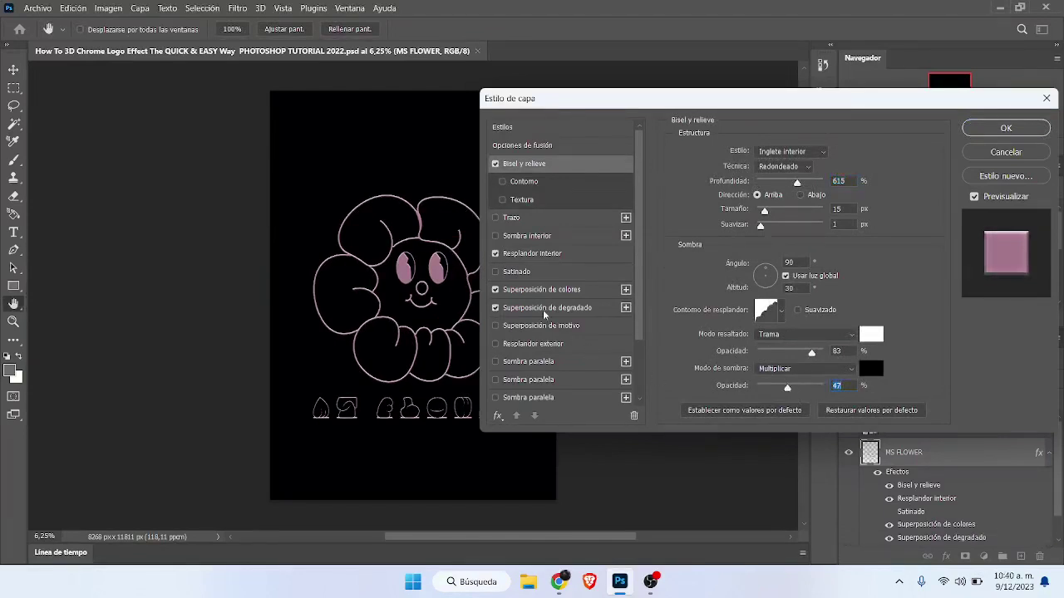
Add a Gradient Overlay to the MS FLOWER layer using the cyan-to-magenta Purple_02 preset
left_click(544, 312)
left_click(761, 187)
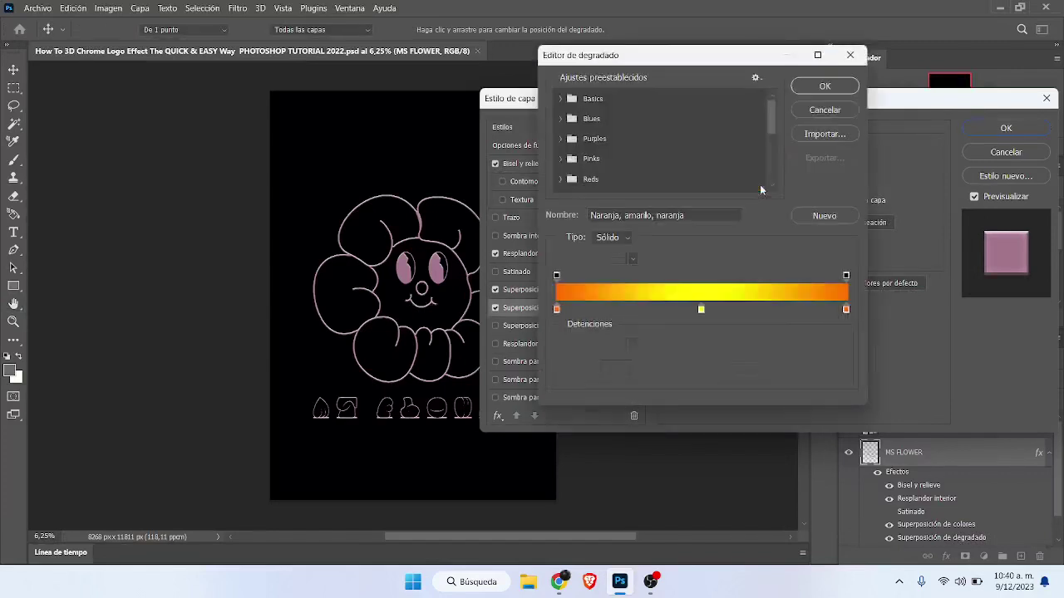
left_click(568, 147)
left_click(585, 161)
left_click(602, 162)
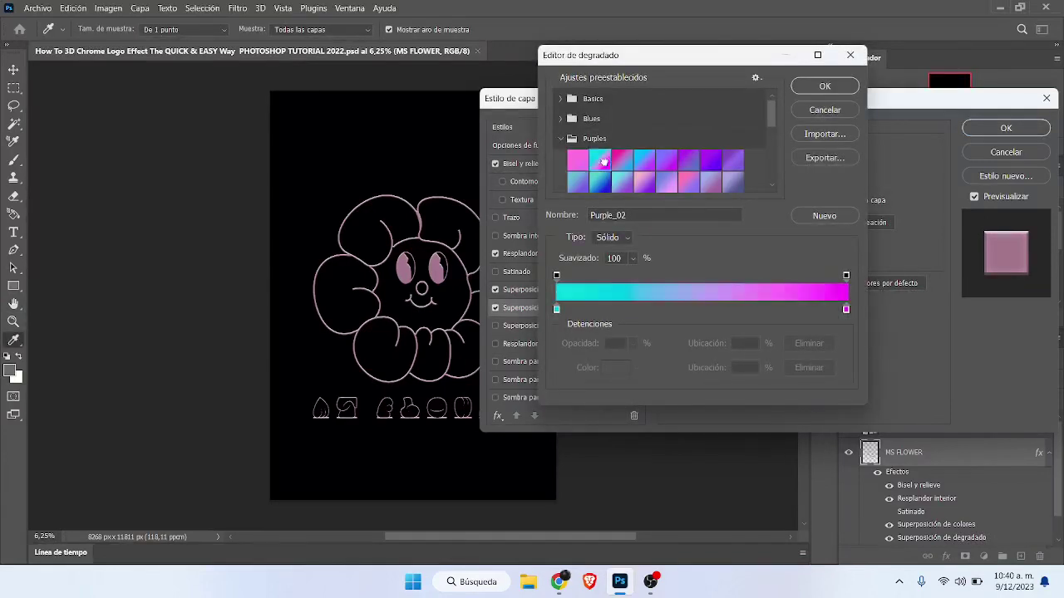
left_click(821, 85)
Disable the Color Overlay and enable the Outer Glow and Pattern Overlay effects
left_click(496, 290)
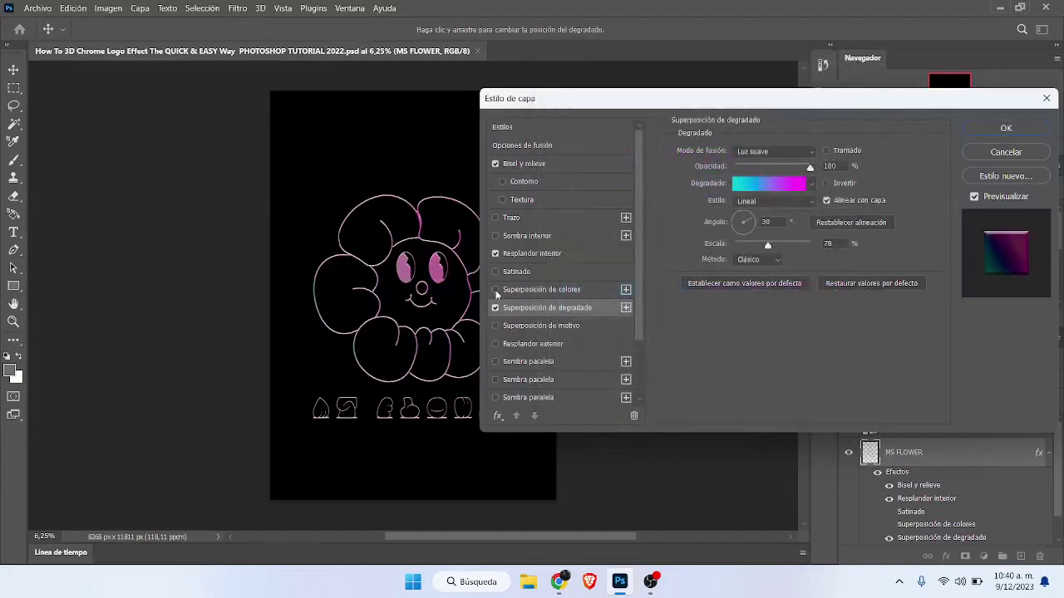
left_click(496, 343)
left_click(497, 326)
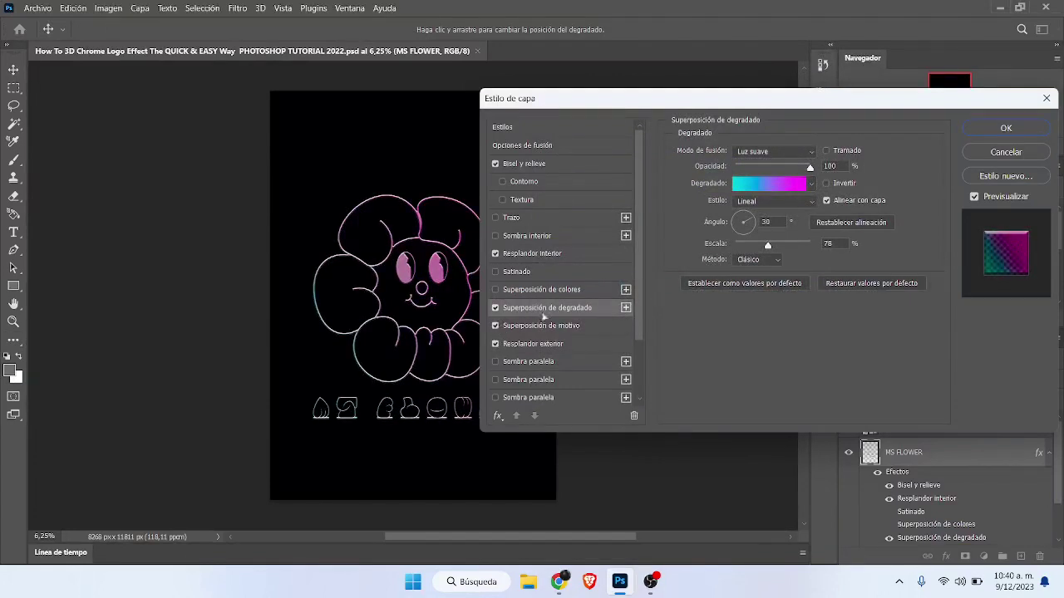
Try the Color Overlay in Aclarar blend mode, turn that overlay off, and apply the MS FLOWER layer style
left_click(525, 295)
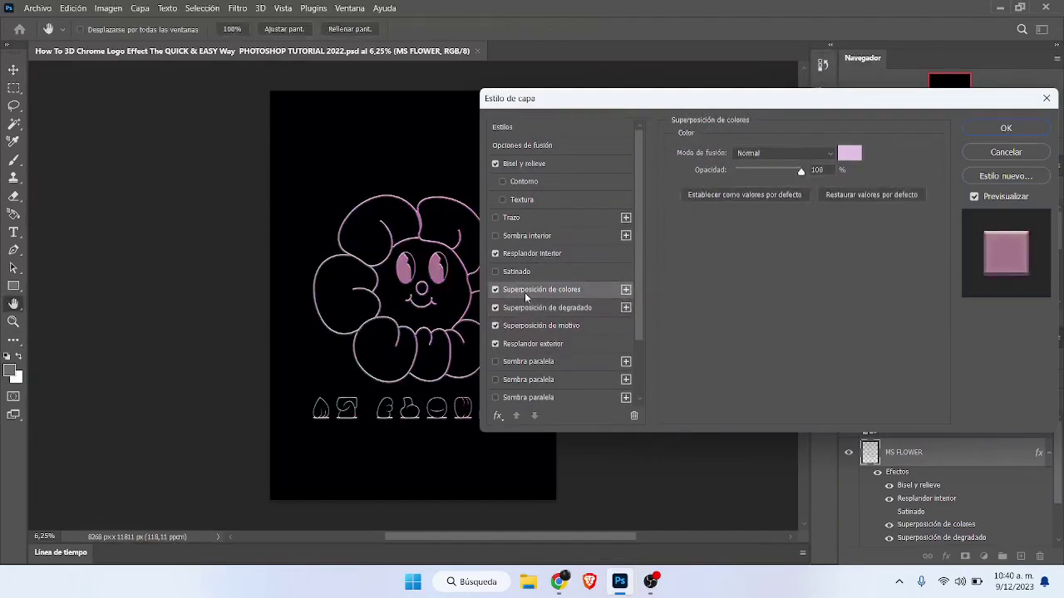
left_click(771, 150)
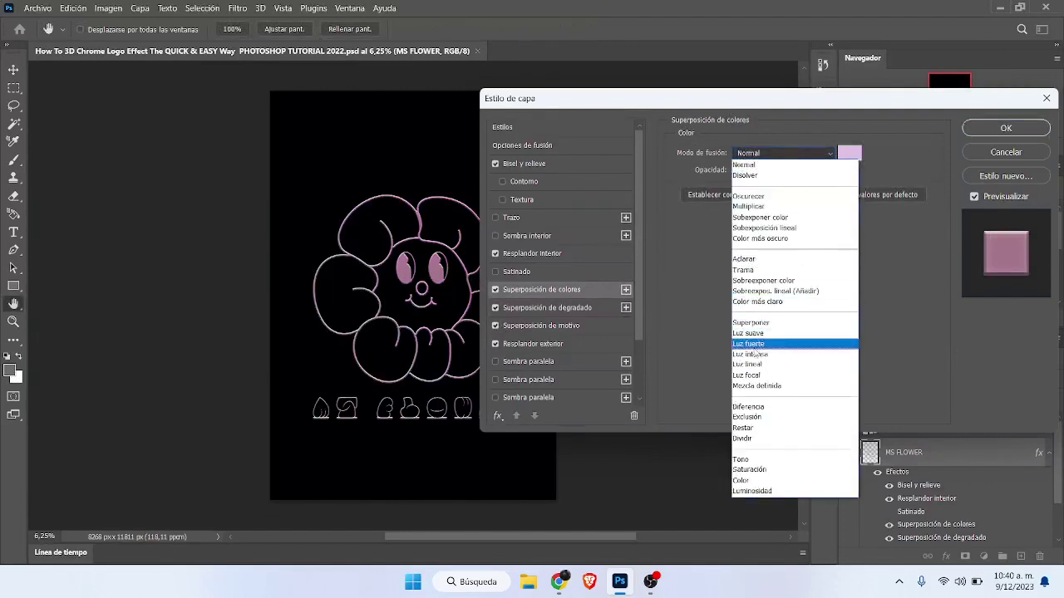
left_click(757, 259)
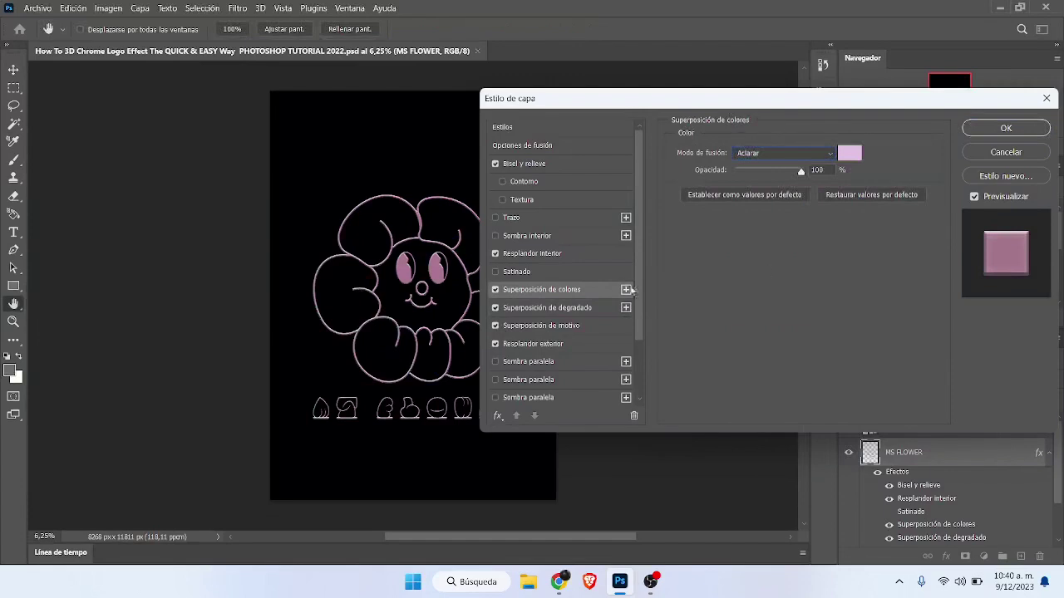
left_click(496, 290)
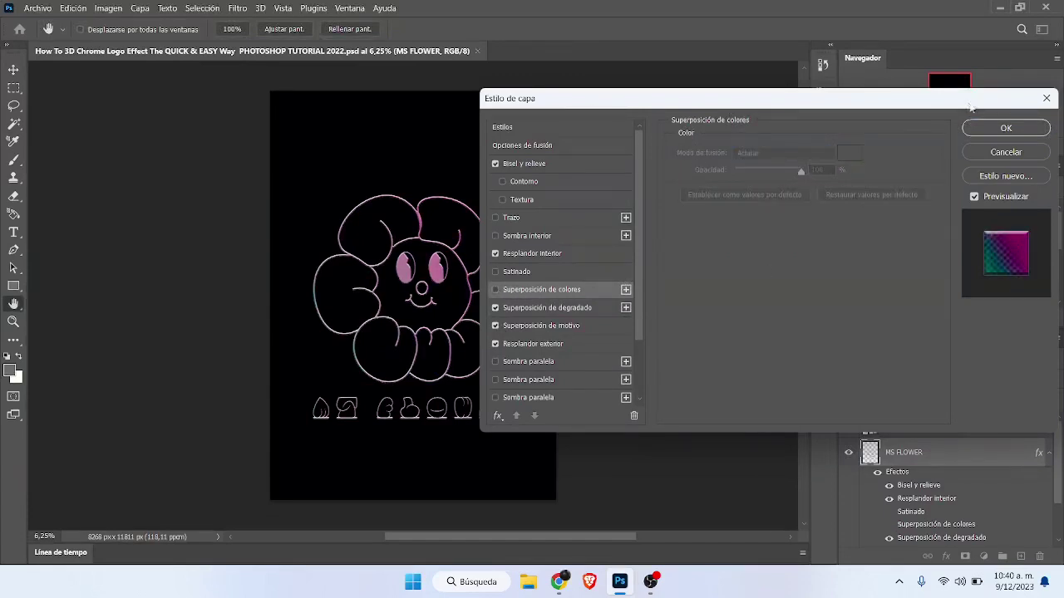
left_click(1006, 128)
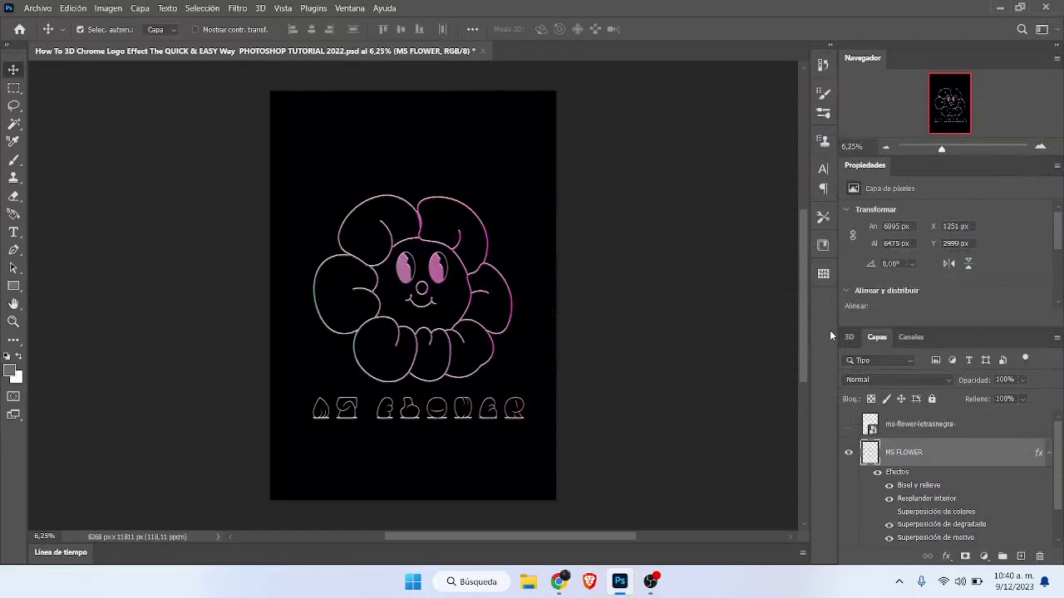
Collapse the MS FLOWER effects and add two empty layers between MS FLOWER and the background layer Capa 0
left_click(1048, 453)
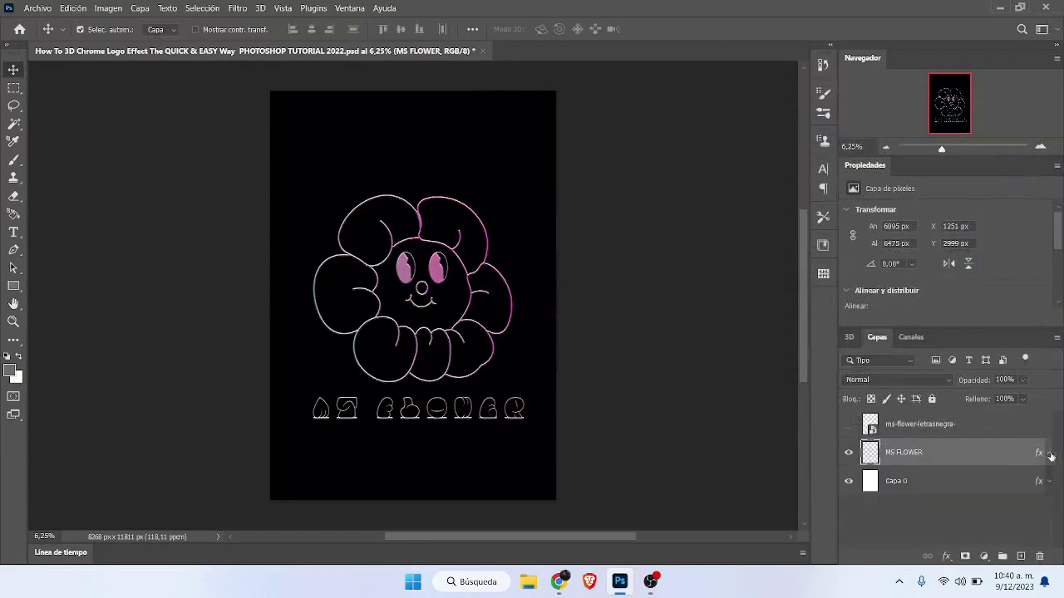
left_click(1021, 556)
left_click_drag(910, 457, 913, 497)
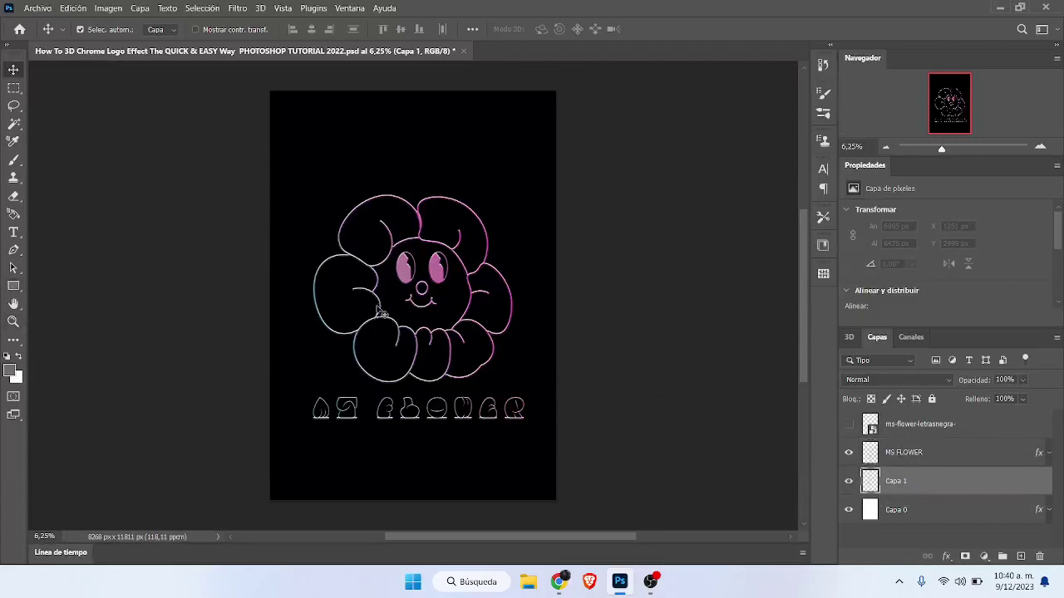
left_click(1020, 556)
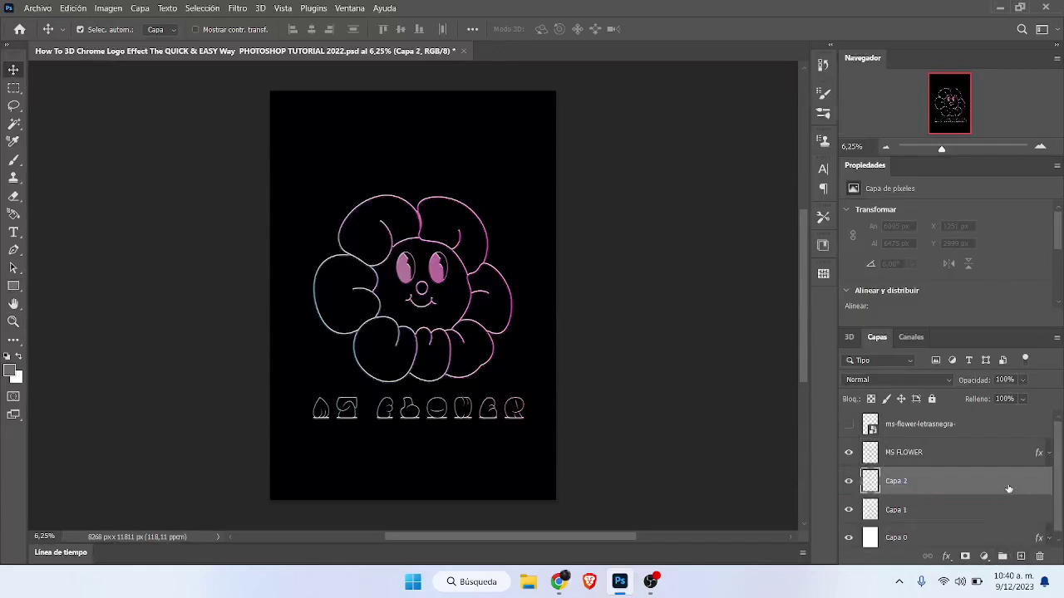
Delete the empty layer Capa 2
key("Delete")
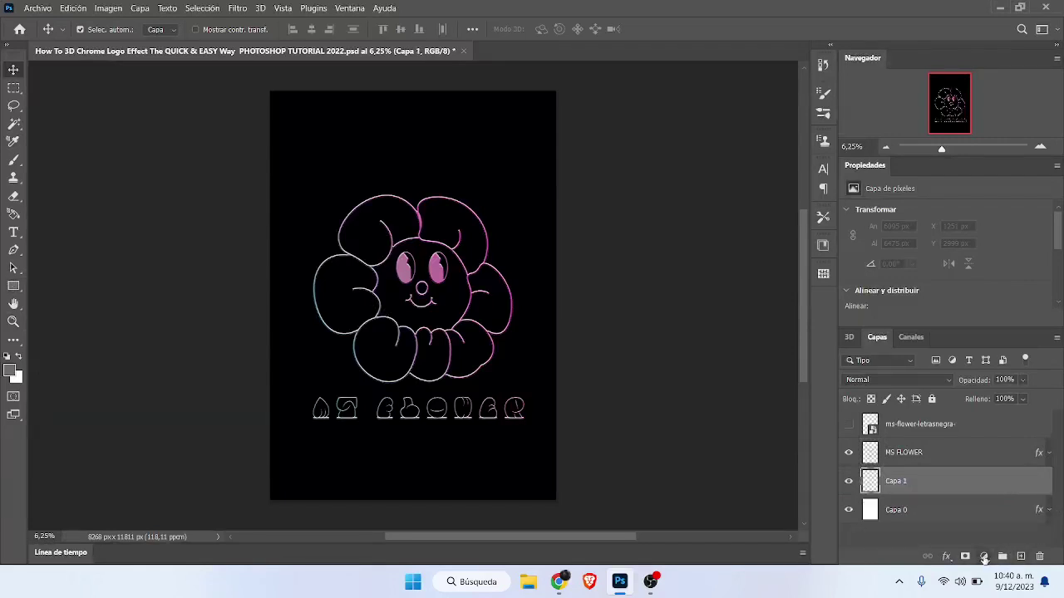
Add a Gradient Map adjustment layer above Capa 1 and try the cyan-to-magenta Purple_02 preset
left_click(984, 557)
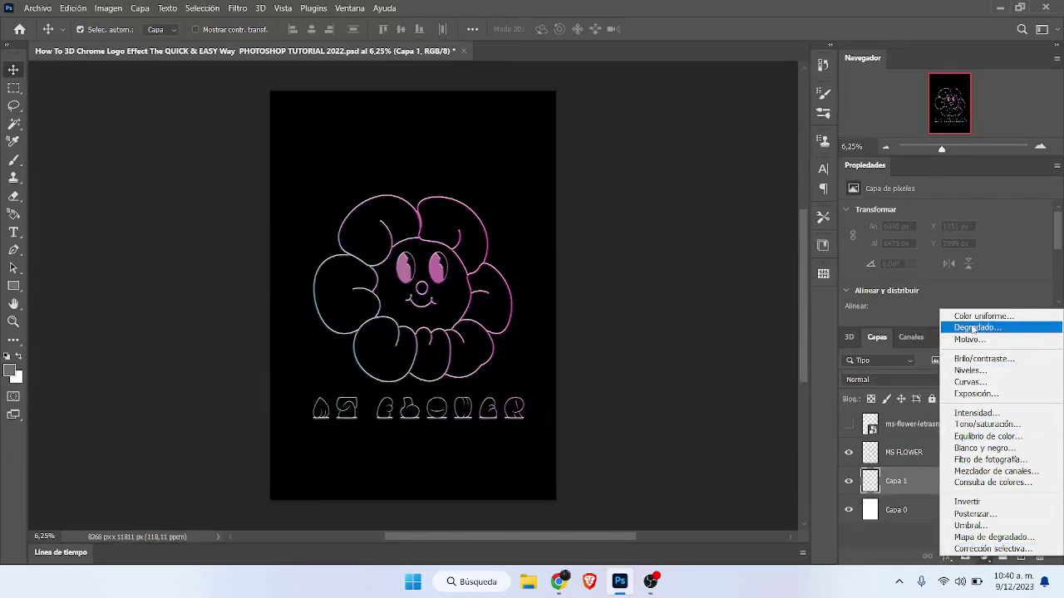
left_click(977, 538)
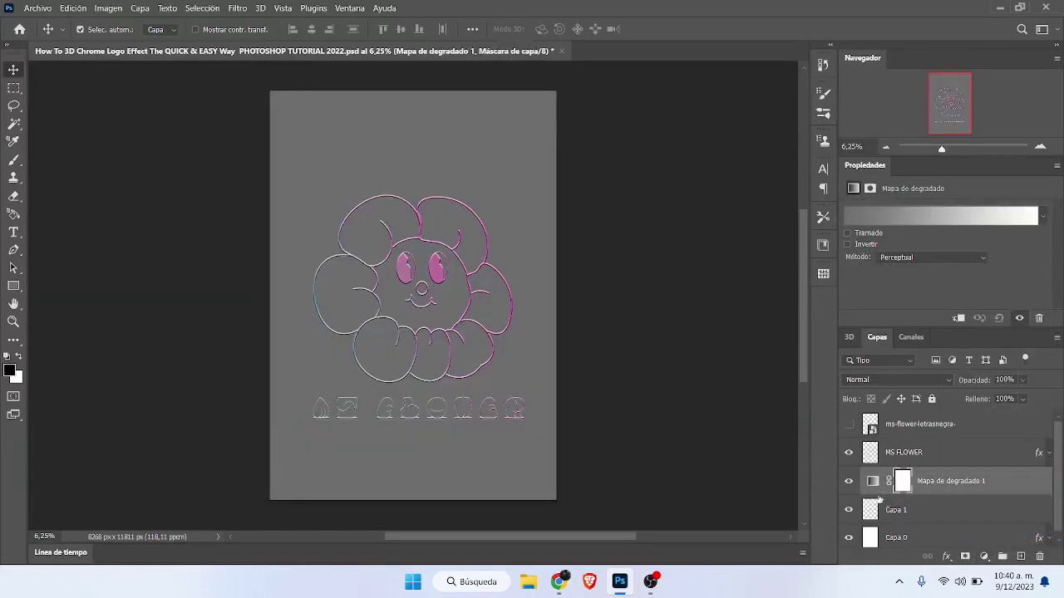
left_click(876, 217)
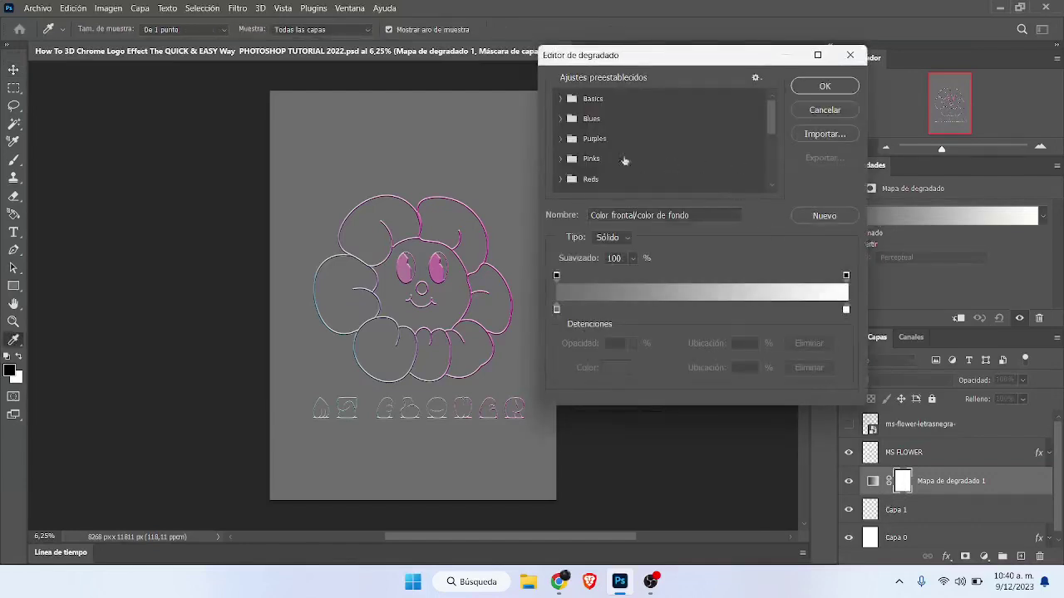
left_click(562, 138)
left_click(578, 165)
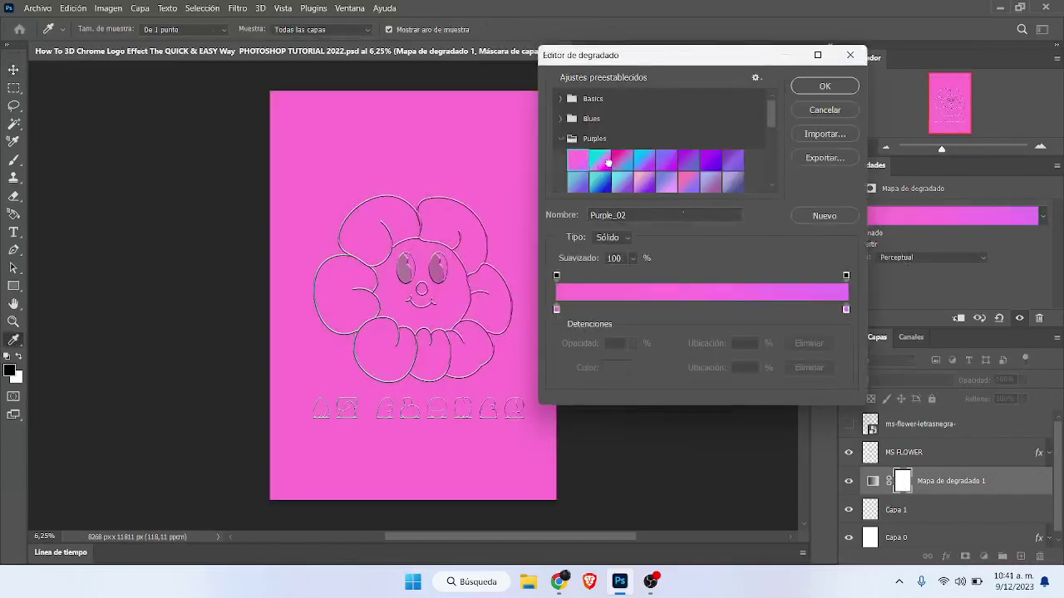
left_click(606, 164)
Try the Pastels_04 gradient on the Gradient Map, cancel it, and delete the adjustment layer
scroll(769, 164, "down", 5)
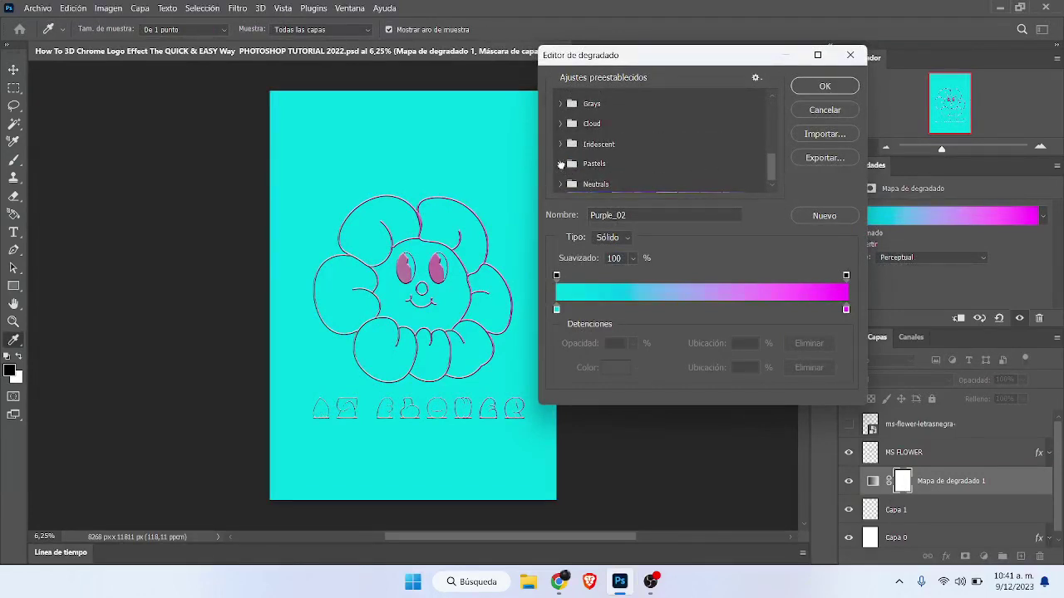
left_click(562, 164)
left_click(602, 184)
left_click(636, 184)
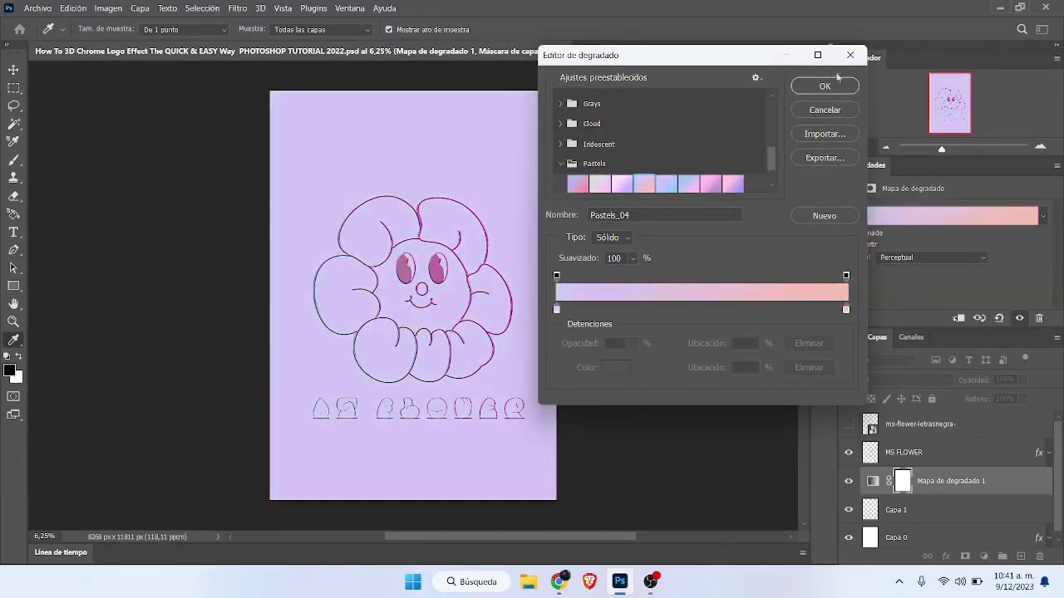
left_click(825, 110)
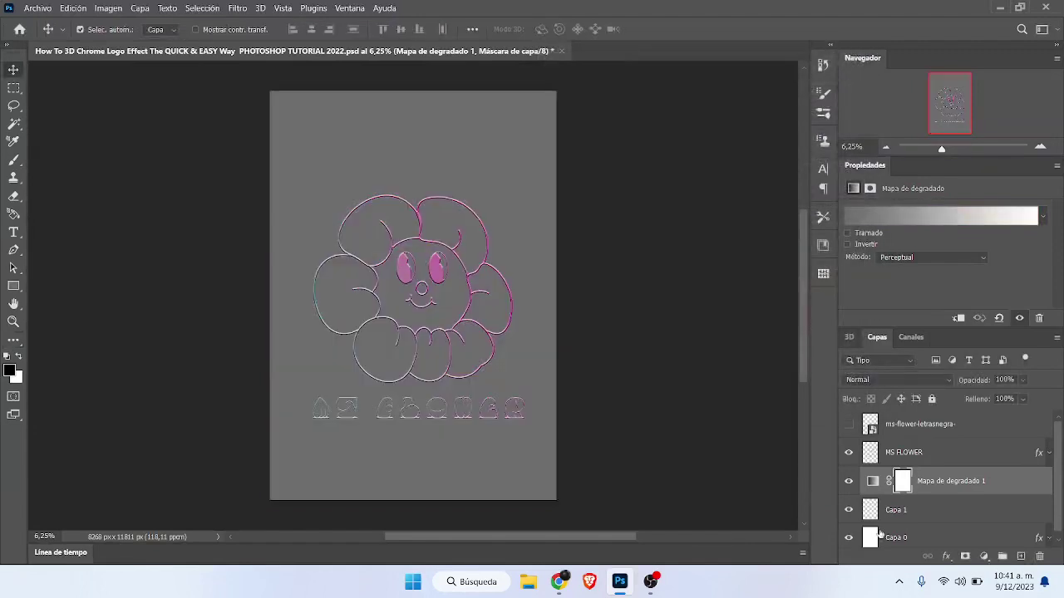
key("Delete")
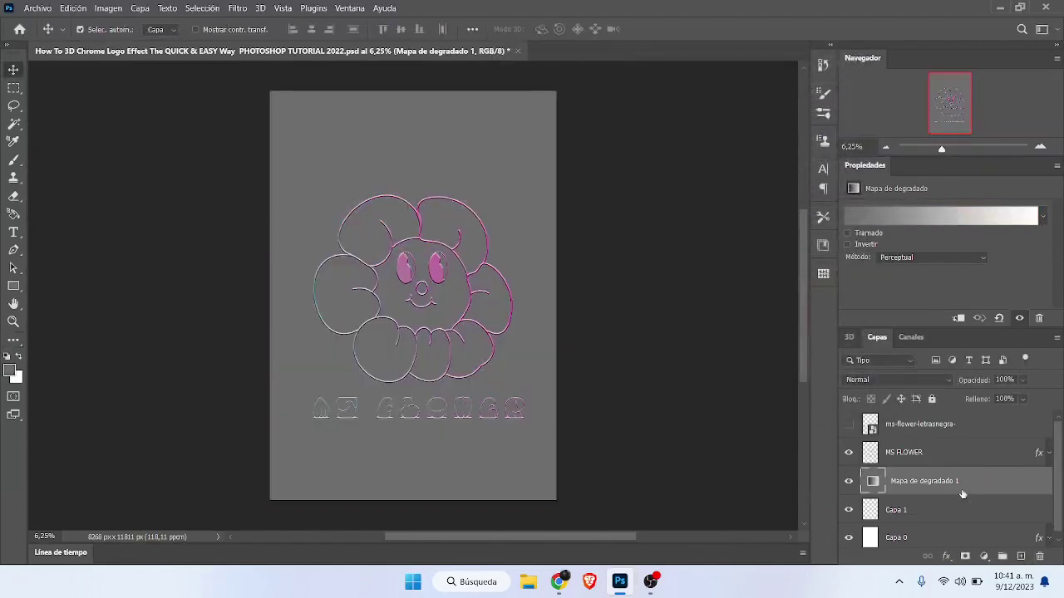
key("Delete")
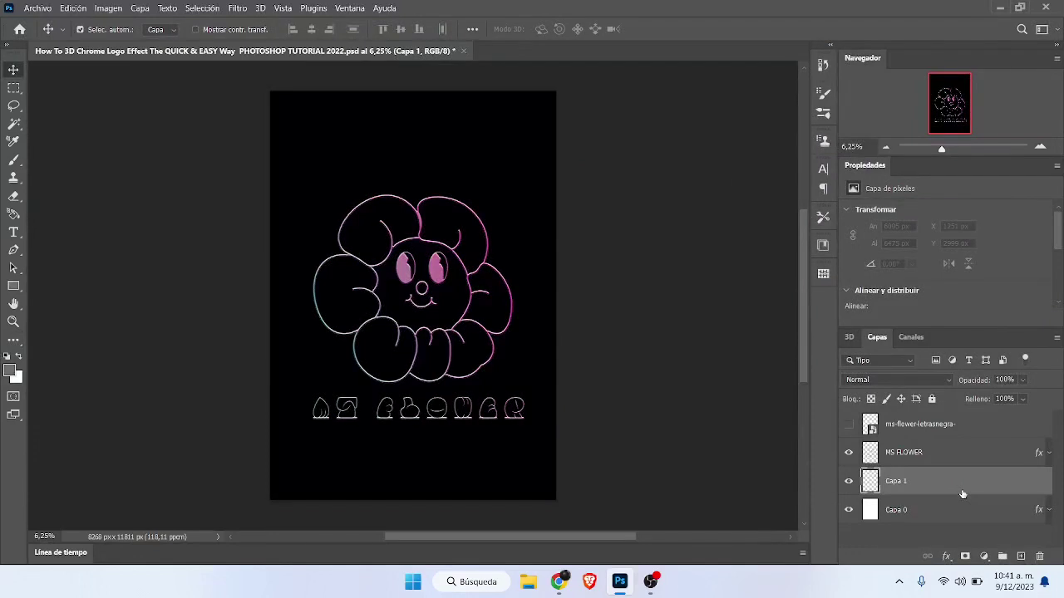
In the layer style of background layer Capa 0, disable the Color Overlay and enable the Gradient Overlay
left_click(914, 511)
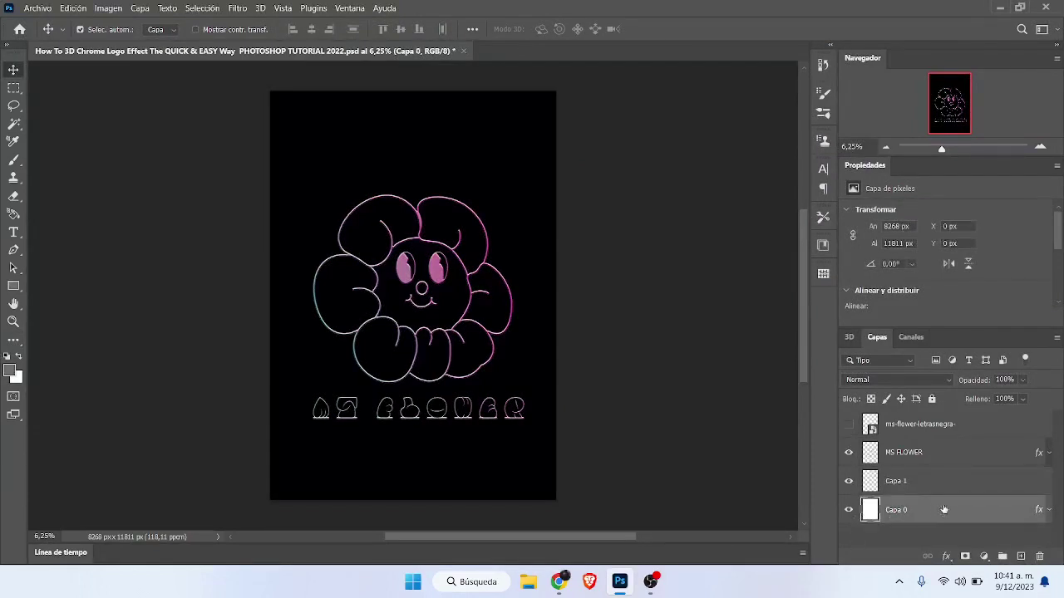
double_click(942, 510)
left_click(502, 297)
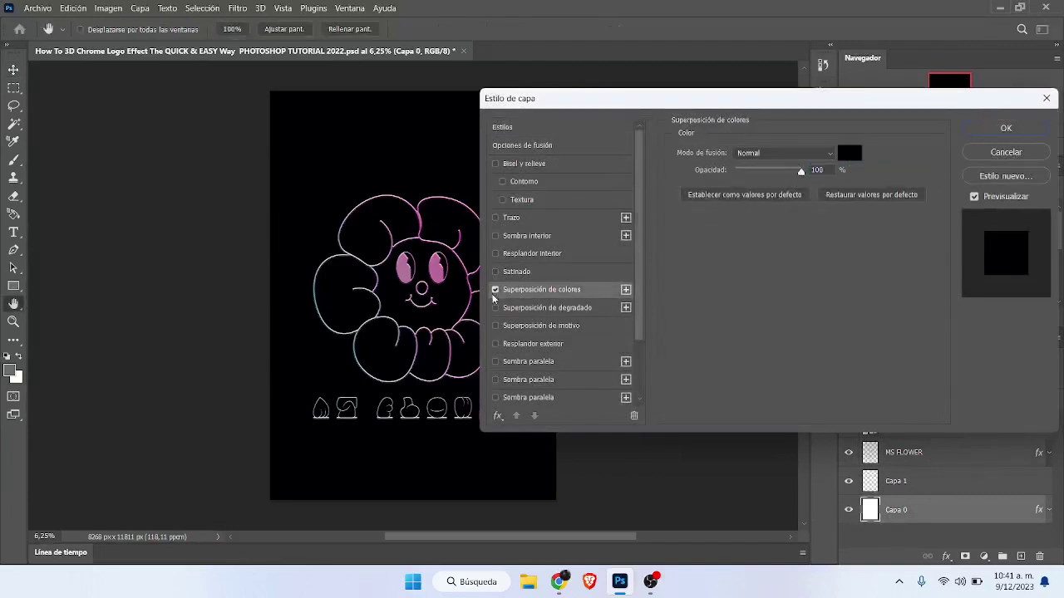
left_click(495, 290)
left_click(496, 307)
left_click(510, 309)
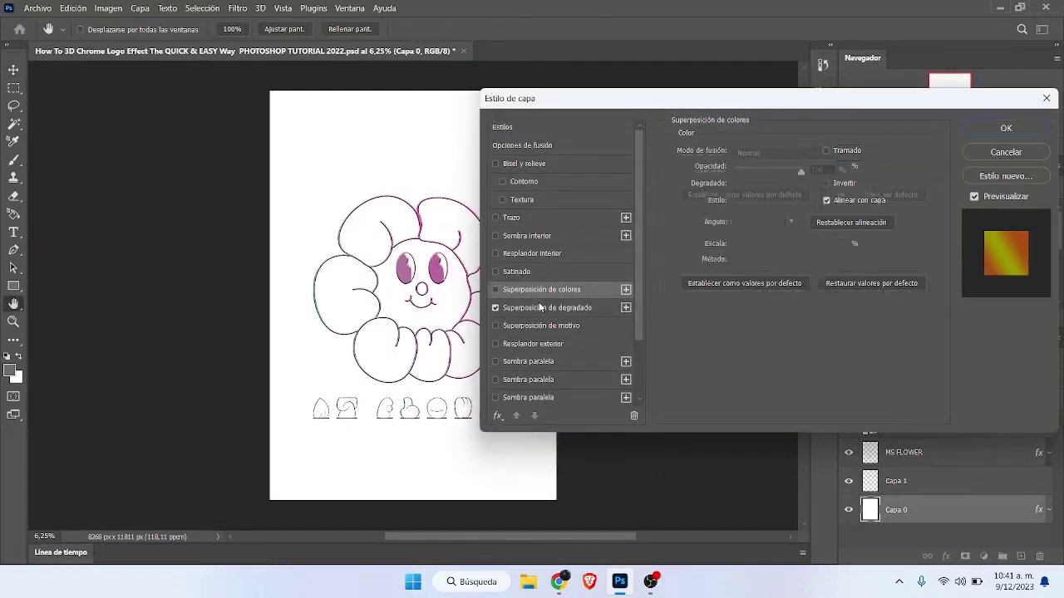
Set the blend mode of Capa 0's Gradient Overlay to Normal, keeping its orange-yellow-orange gradient
left_click(781, 188)
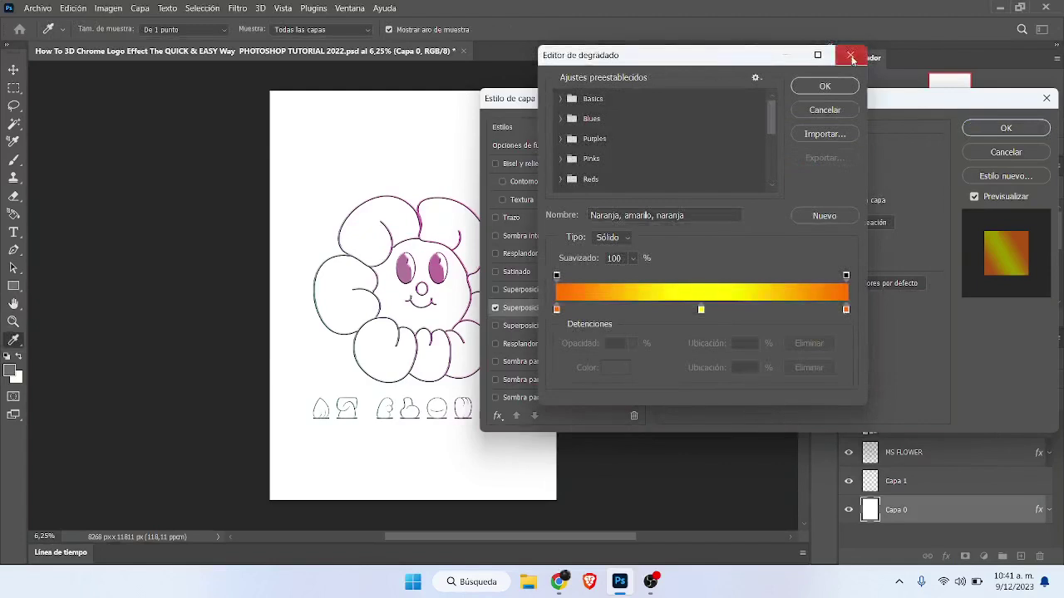
left_click(850, 49)
left_click(799, 151)
left_click(763, 163)
Try several Pastels gradient presets on Capa 0's Gradient Overlay
left_click(811, 185)
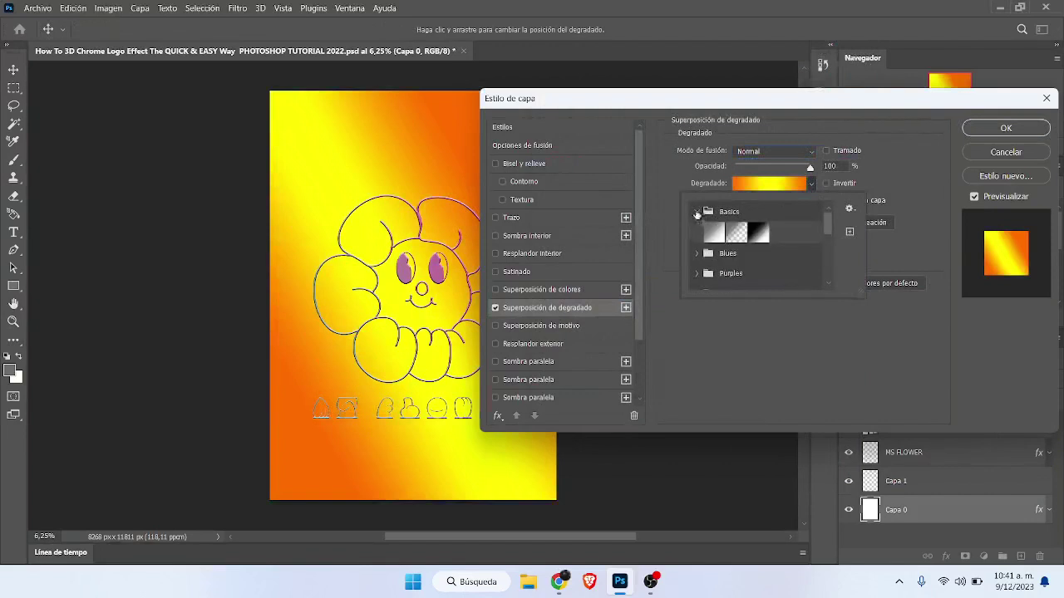
left_click(696, 211)
left_click_drag(828, 223, 825, 282)
left_click(696, 279)
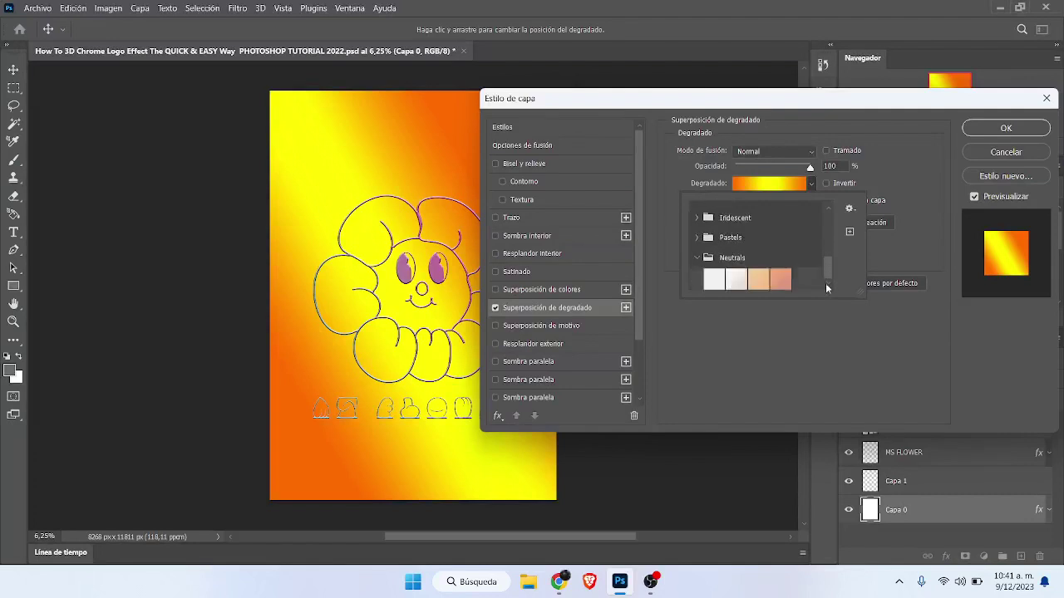
left_click(695, 236)
left_click(761, 265)
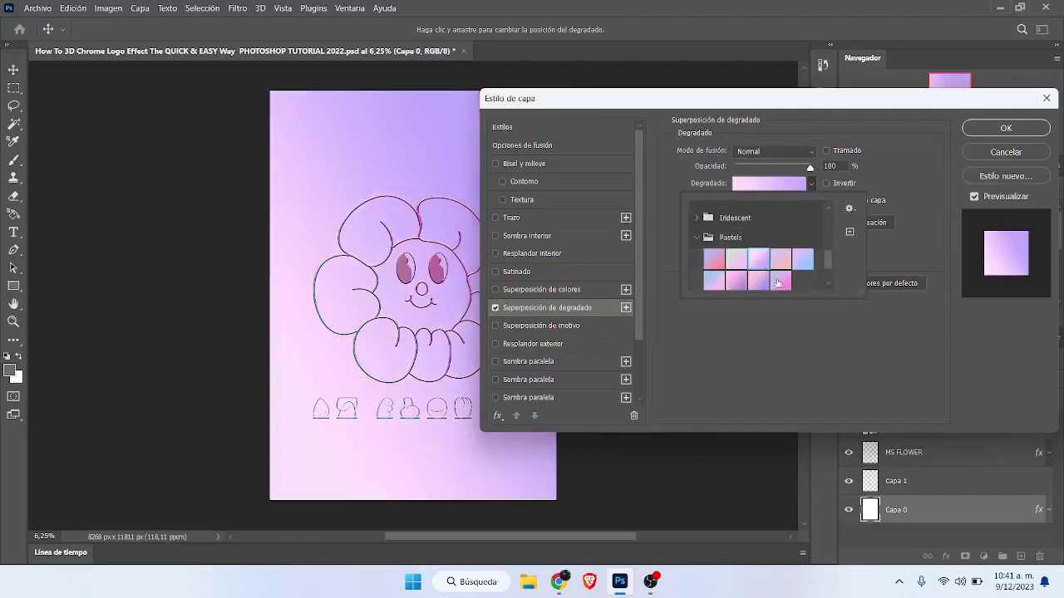
left_click(778, 283)
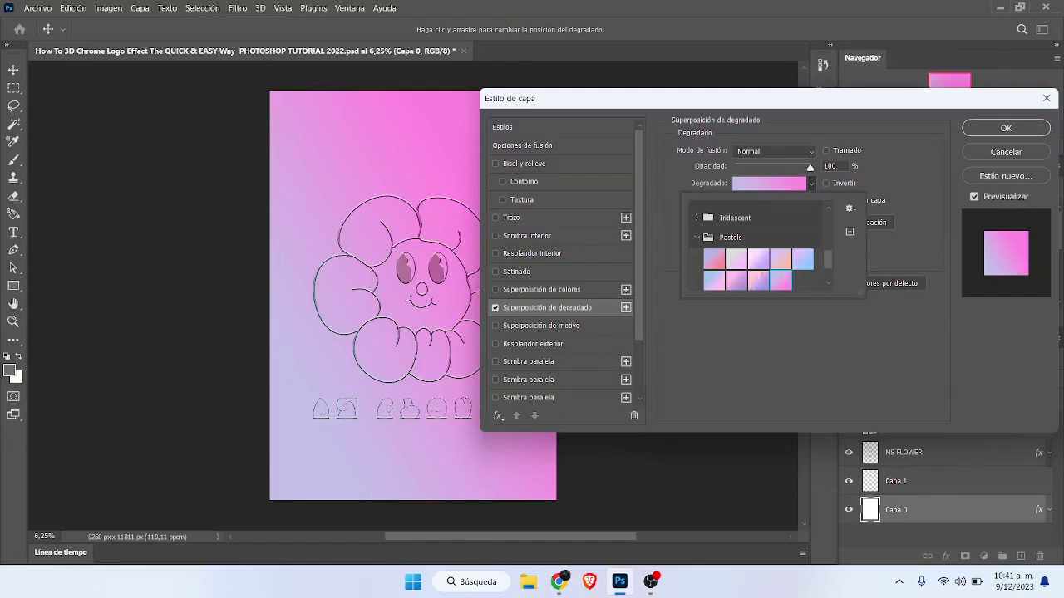
left_click(752, 267)
left_click(756, 286)
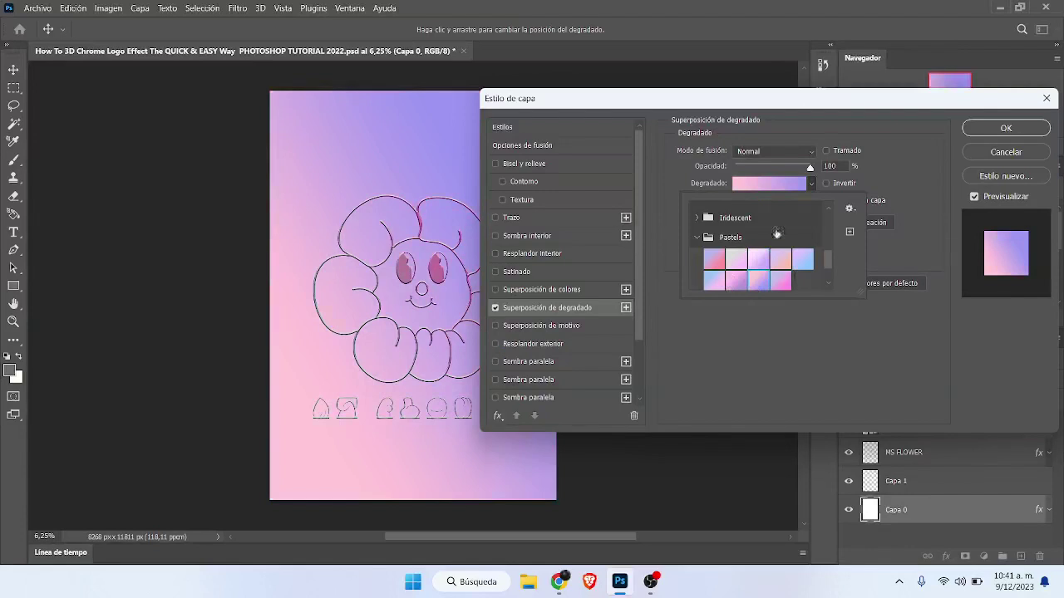
left_click(756, 262)
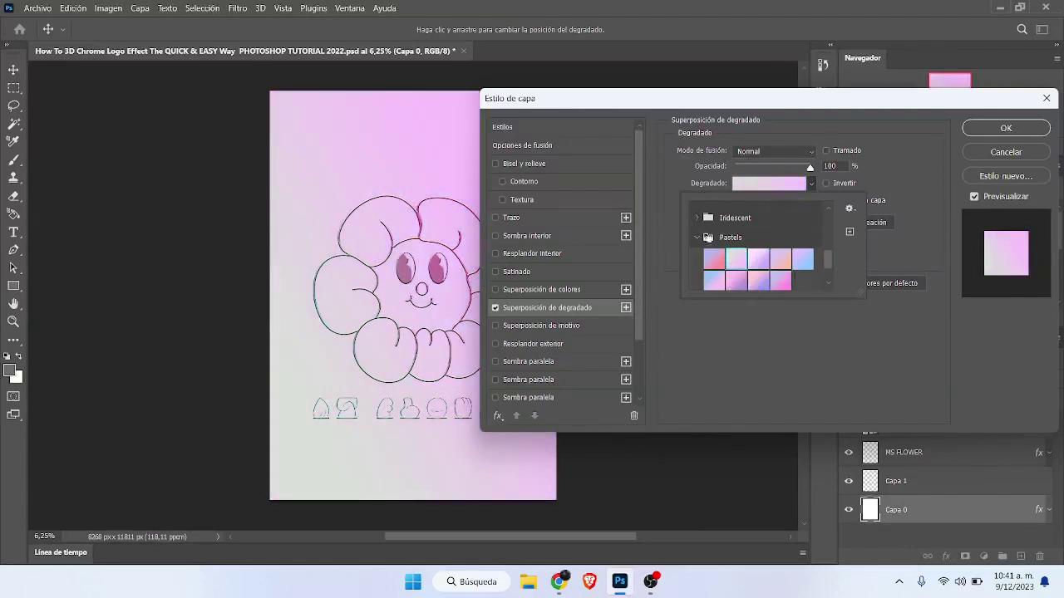
Choose the turquoise, pink and purple Iridescent preset for Capa 0's Gradient Overlay
left_click(696, 218)
left_click(776, 283)
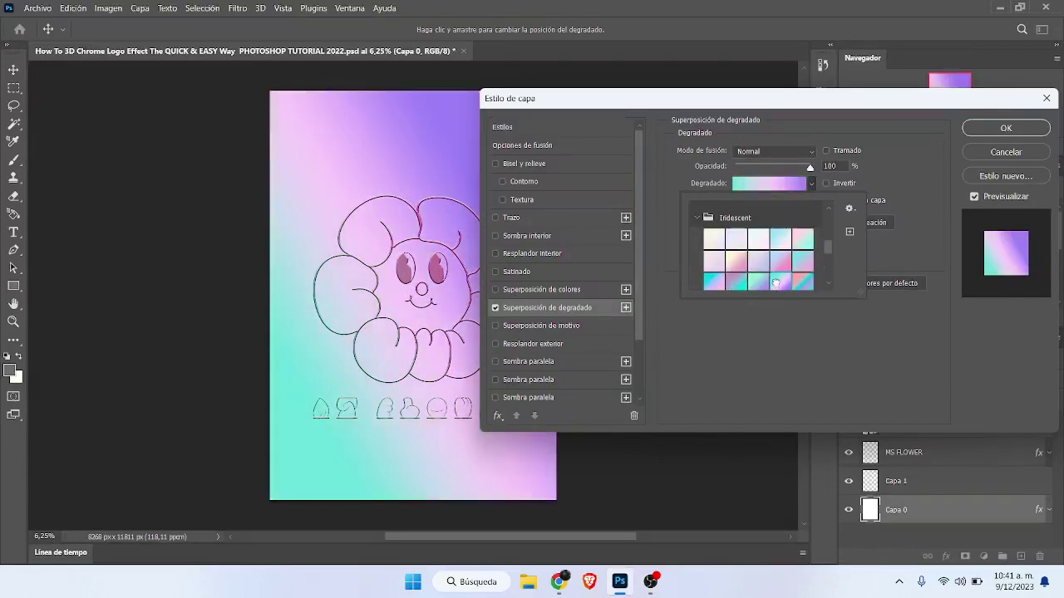
left_click(906, 166)
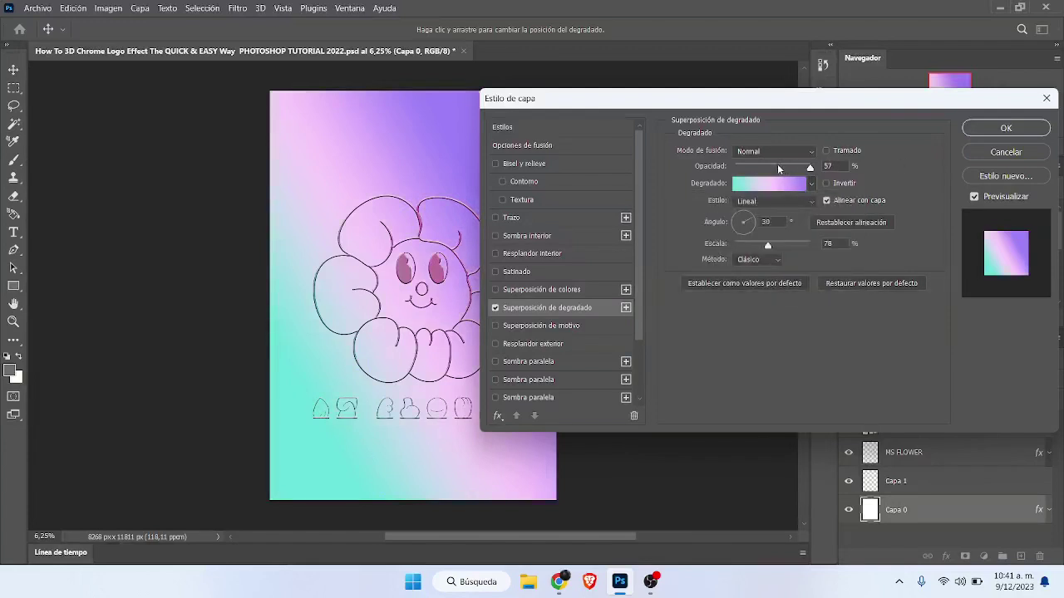
Set the Gradient Overlay to 72% opacity, a 42° angle and 63% scale, and apply the layer style
left_click(778, 167)
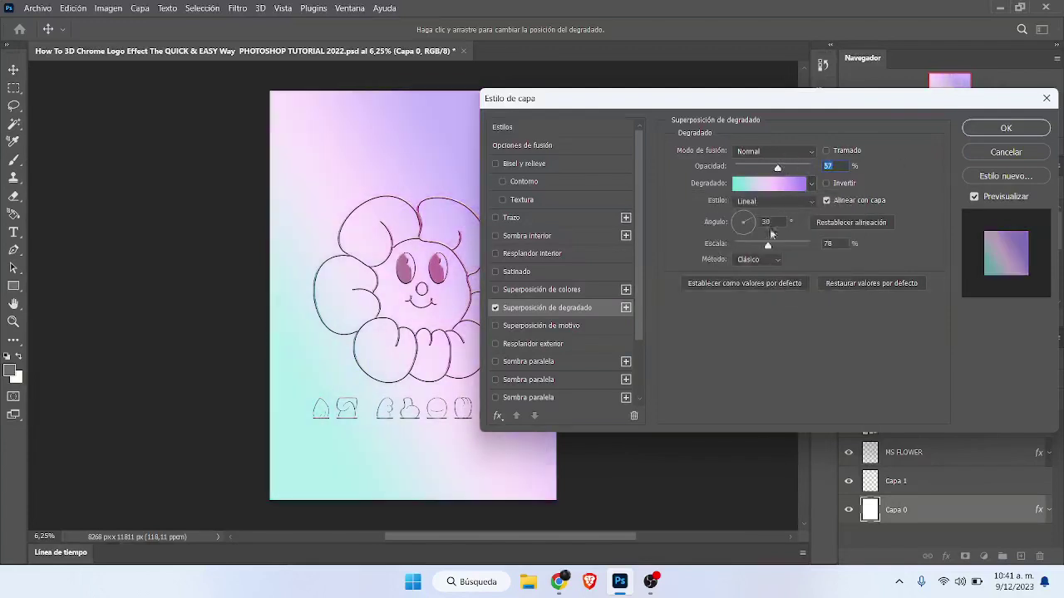
left_click_drag(750, 223, 760, 250)
left_click_drag(777, 167, 789, 167)
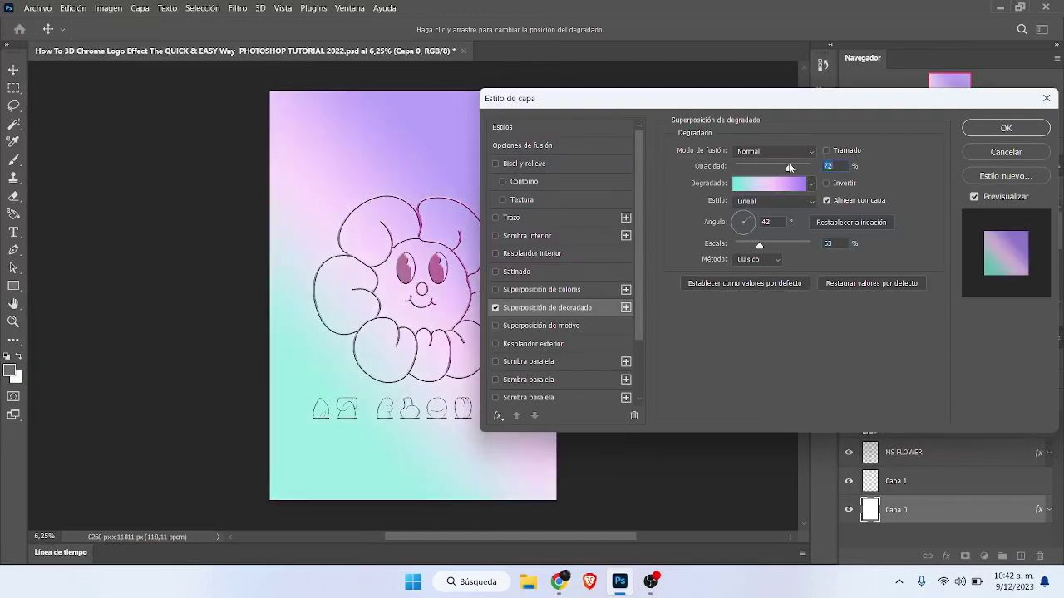
left_click(994, 128)
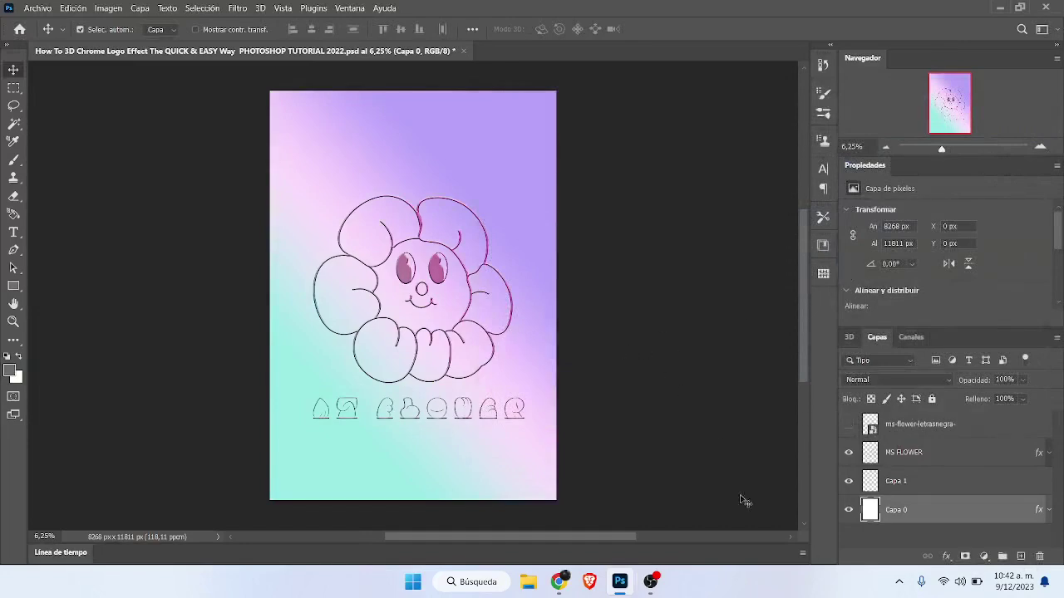
Examine the flower's face and outlines up close against the gradient background, and return to the full artwork
left_click(1040, 147)
left_click(1046, 146)
left_click(1046, 147)
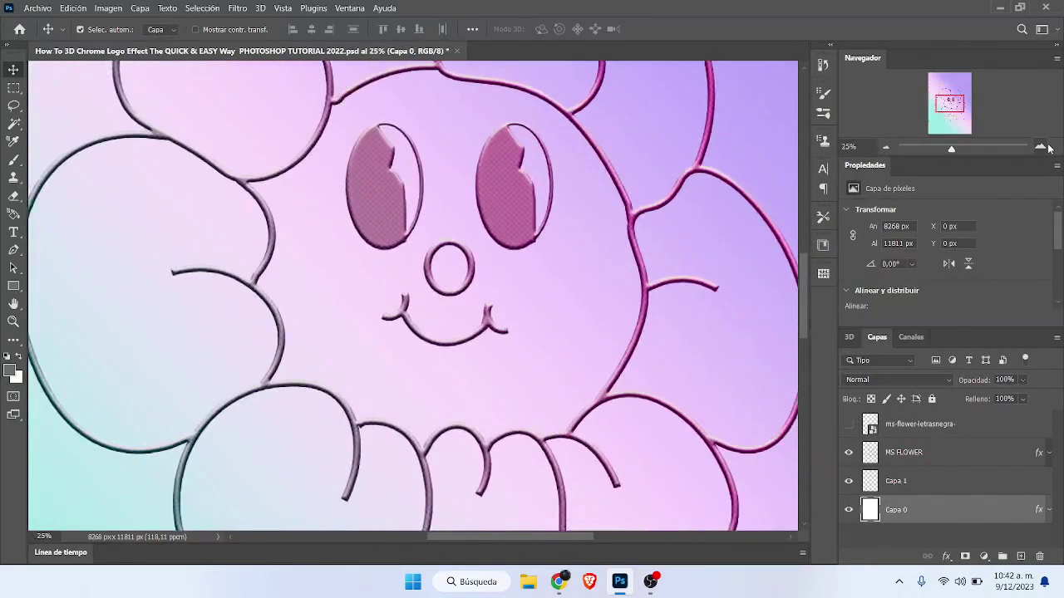
left_click(1041, 146)
left_click(886, 147)
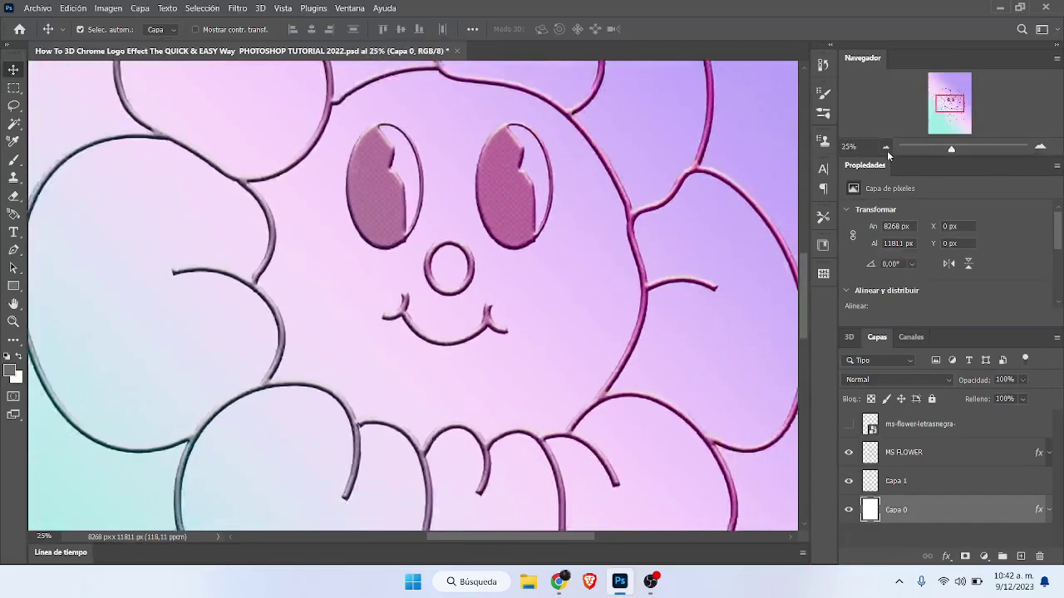
left_click(886, 147)
left_click(886, 147)
left_click(886, 147)
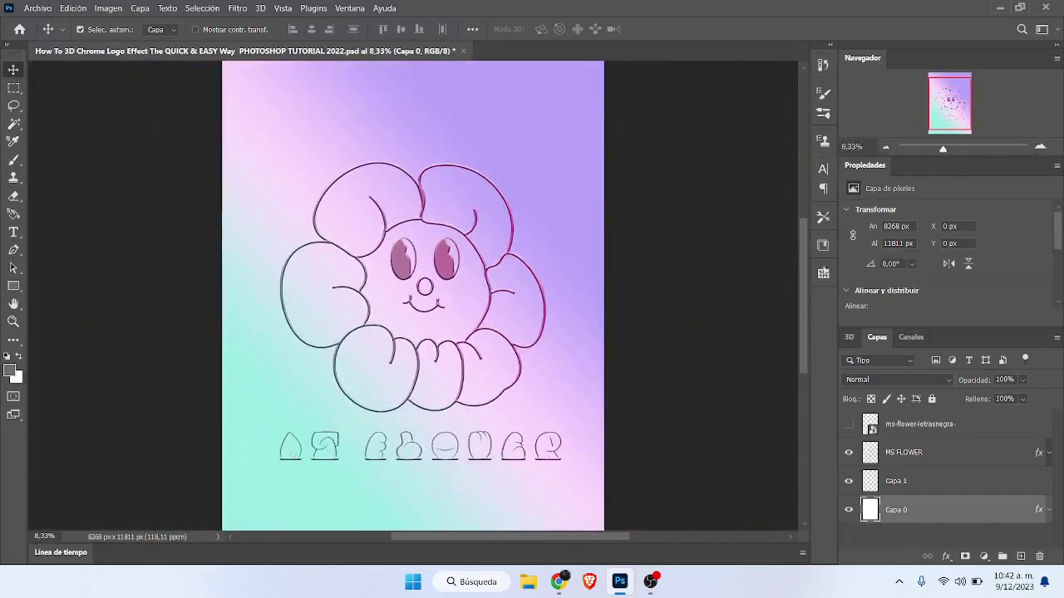
left_click(886, 147)
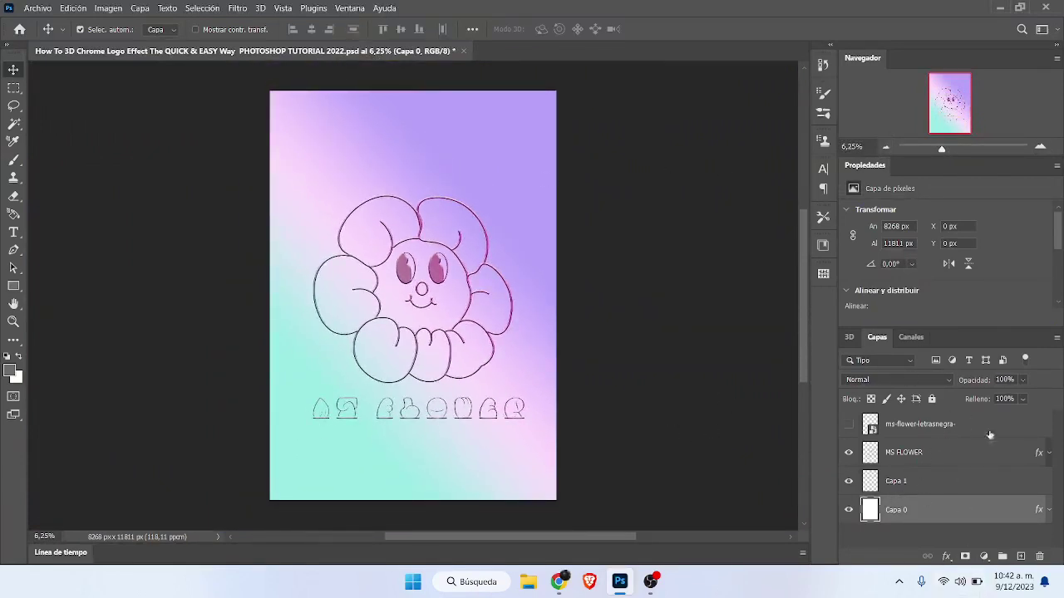
Group all four layers, from ms-flower-letrasnegra- to Capa 0, and name the group "ms flower"
left_click(937, 424, "shift")
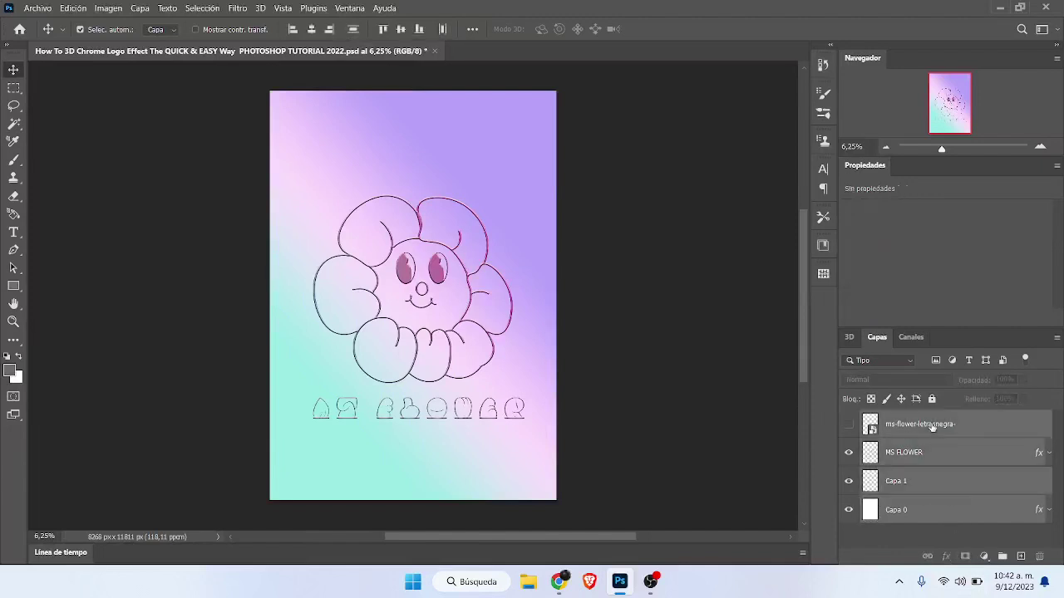
left_click(1008, 558)
double_click(902, 419)
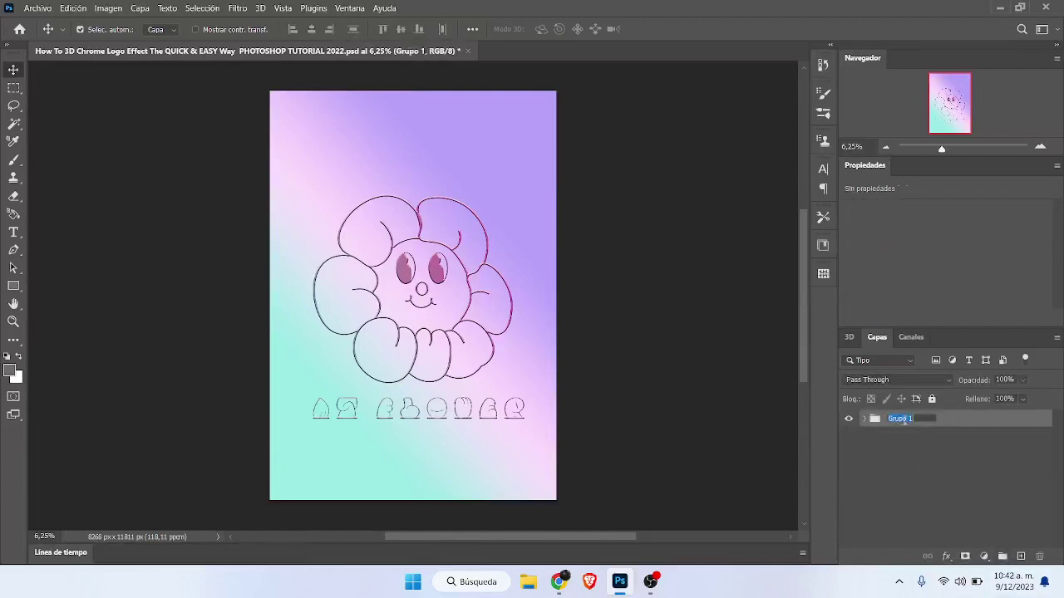
type("ms flower")
key("Return")
left_click(958, 503)
Duplicate the ms flower group and merge the copy into a single pixel layer
left_click(920, 421)
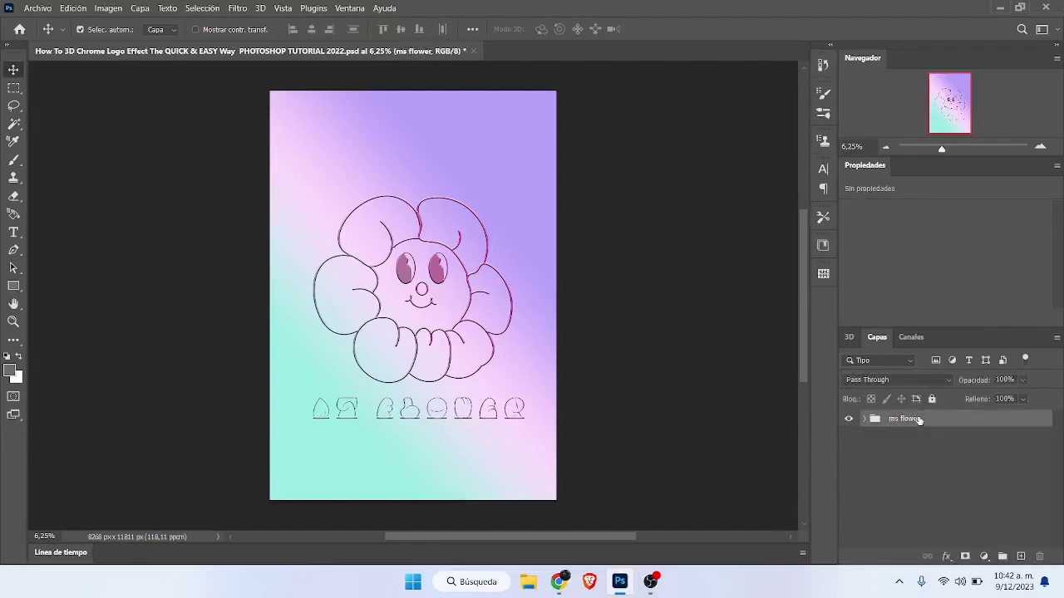
key("ctrl+j")
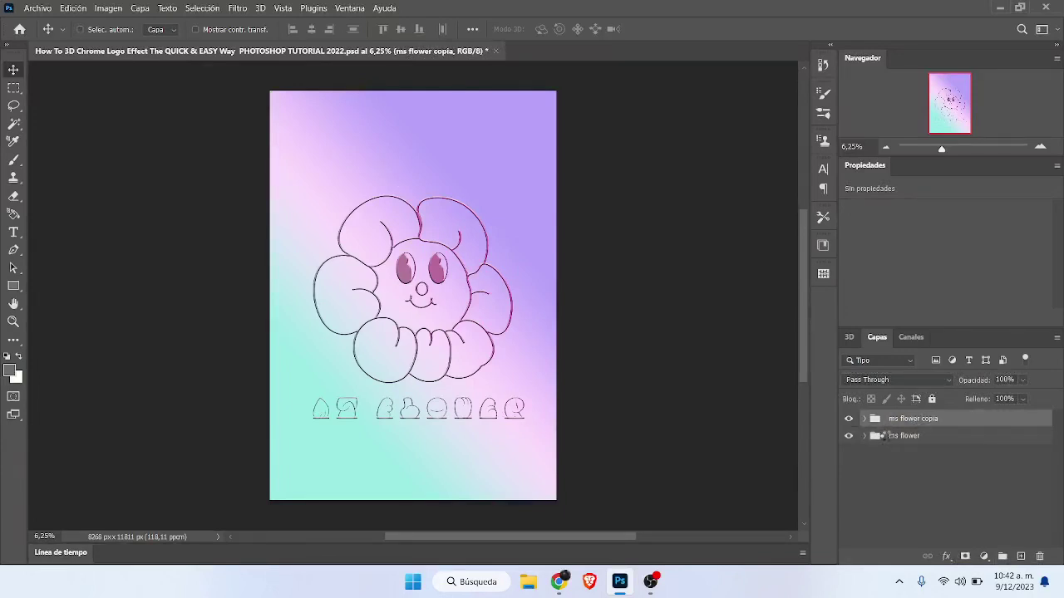
key("ctrl+e")
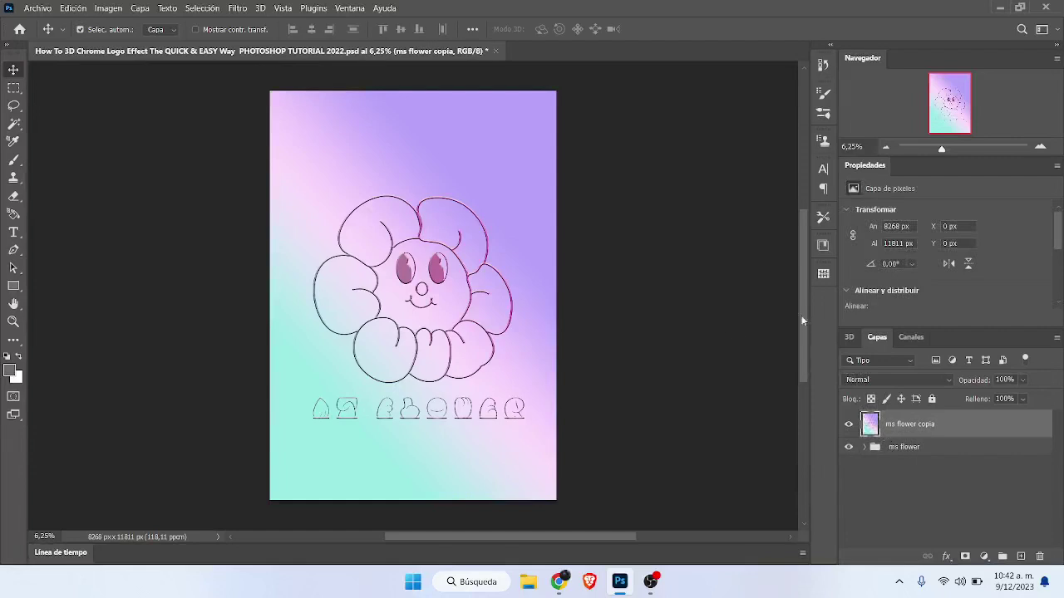
Apply the Add Noise filter to the ms flower copia layer with an amount of 4,39% and uniform distribution
left_click(237, 7)
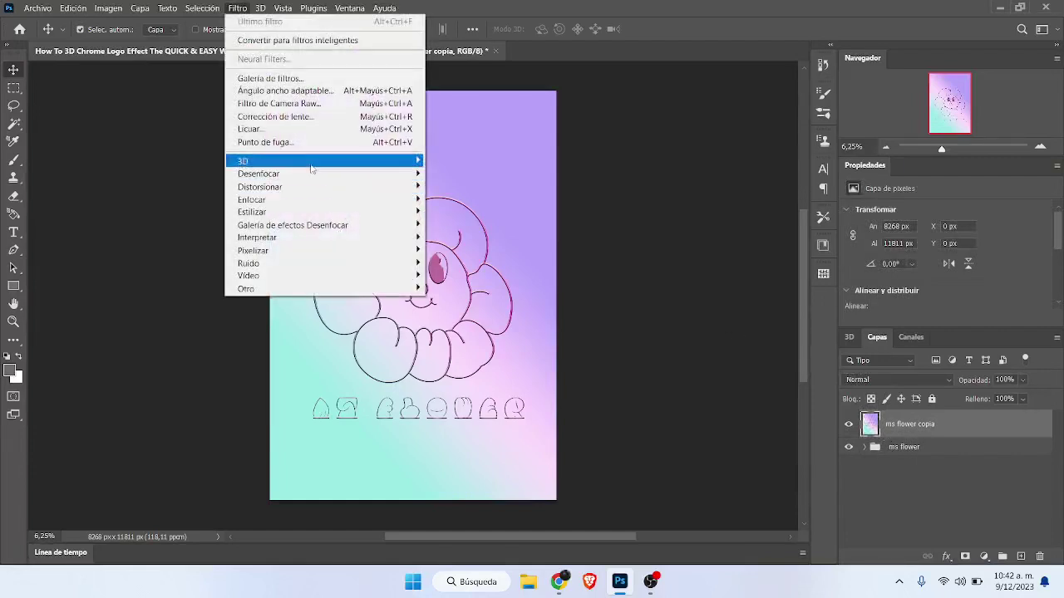
mouse_move(330, 264)
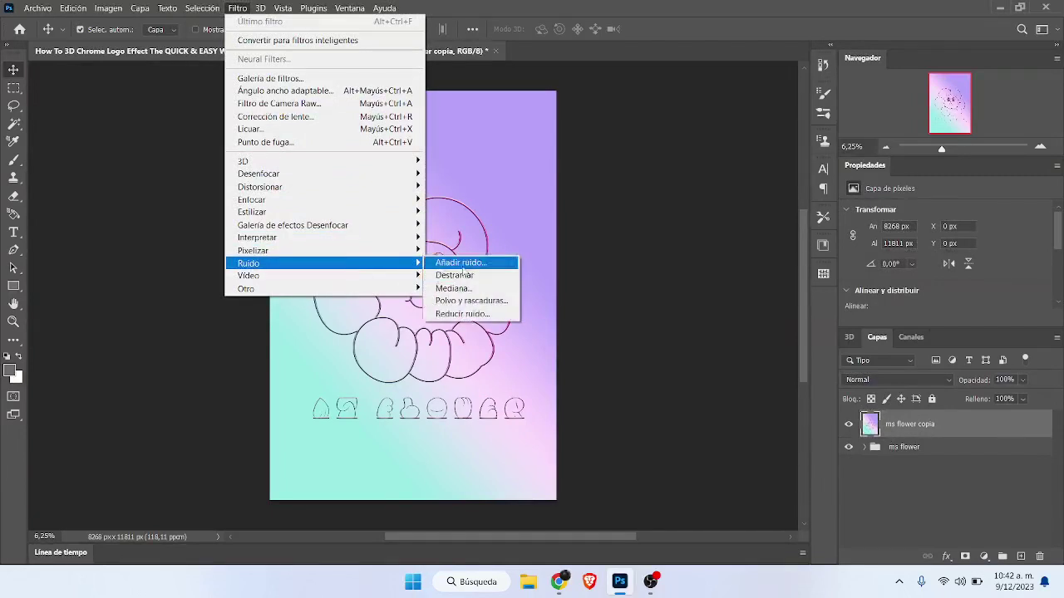
left_click(461, 264)
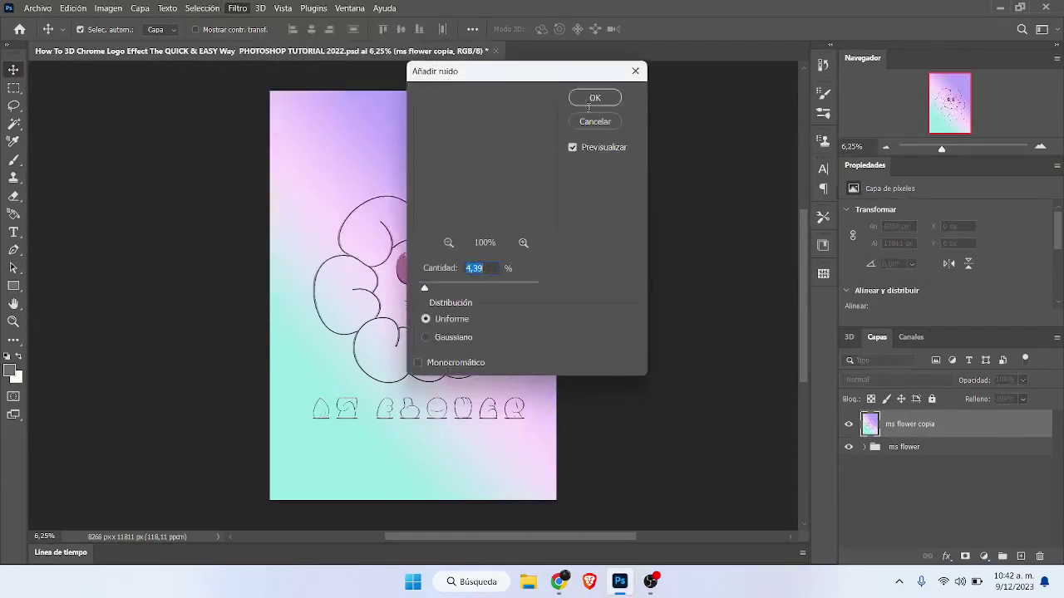
left_click(590, 101)
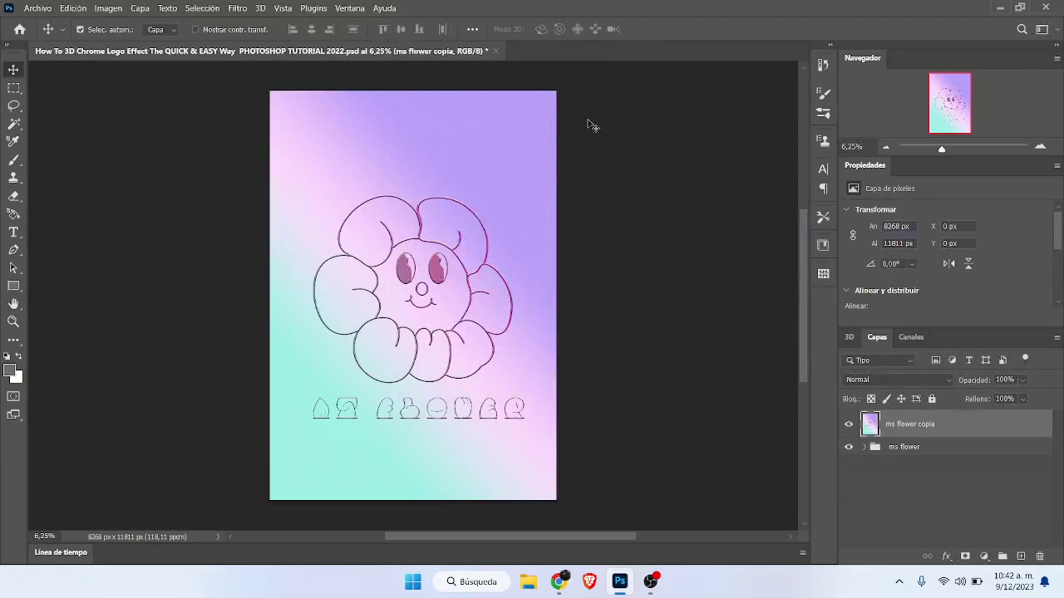
Apply a second pass of Add Noise with uniform distribution to ms flower copia while viewing the flower up close
left_click(1041, 147)
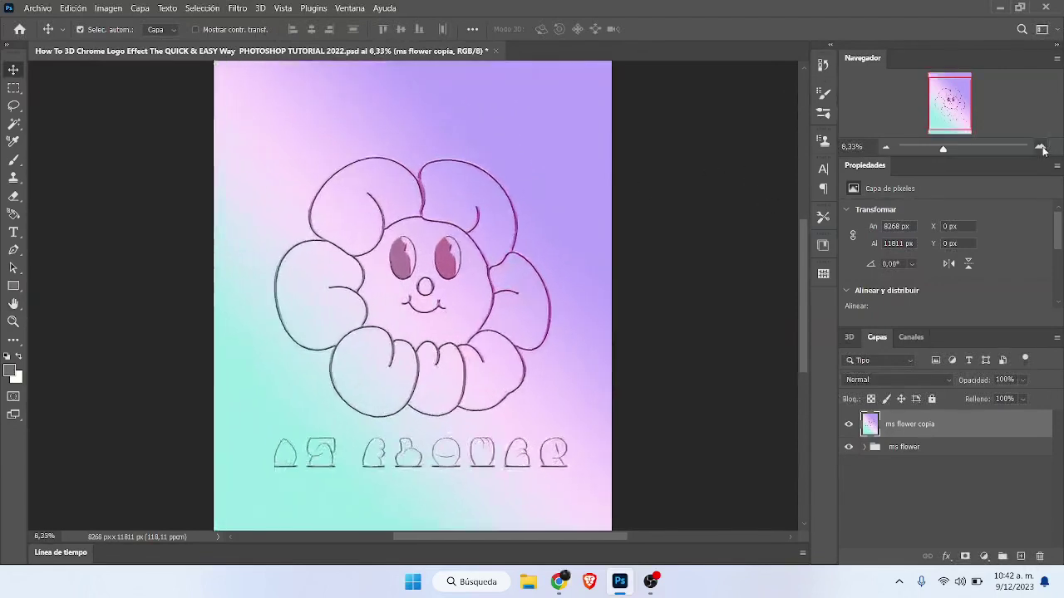
left_click(1041, 147)
left_click(1040, 147)
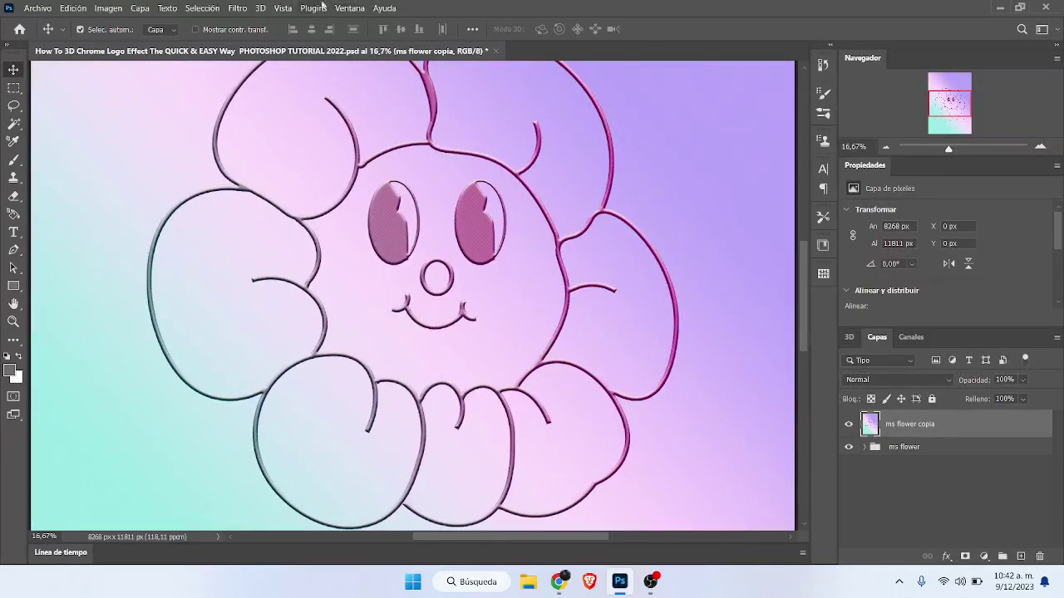
left_click(237, 8)
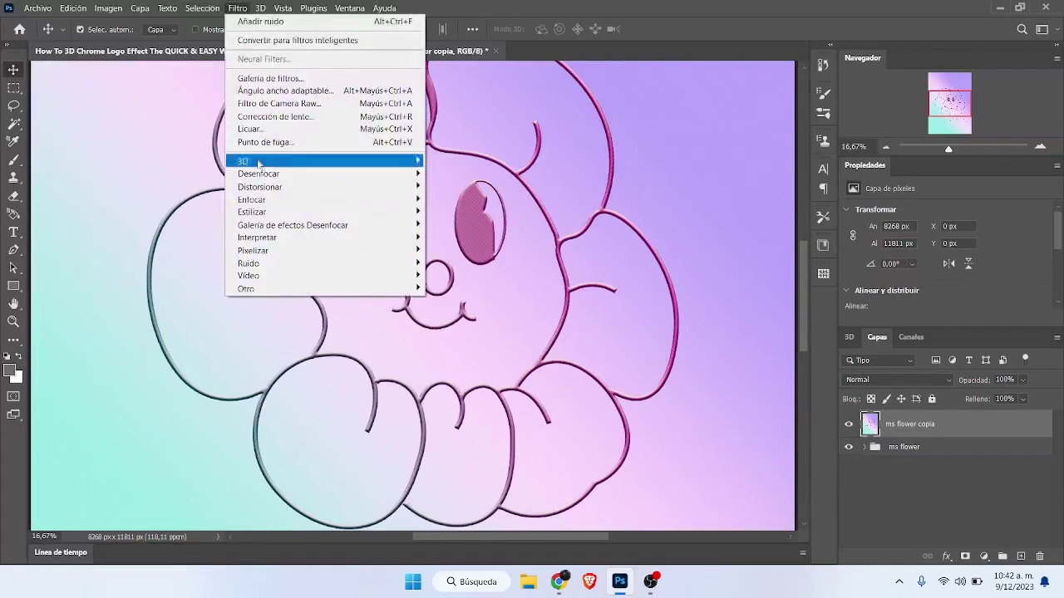
mouse_move(262, 263)
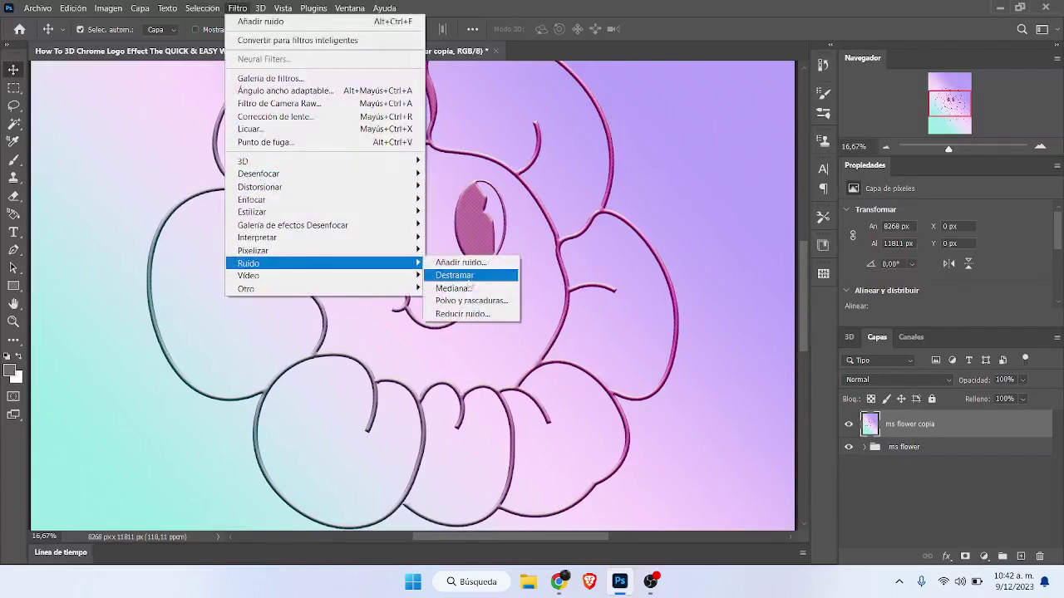
left_click(482, 263)
left_click_drag(437, 287, 446, 283)
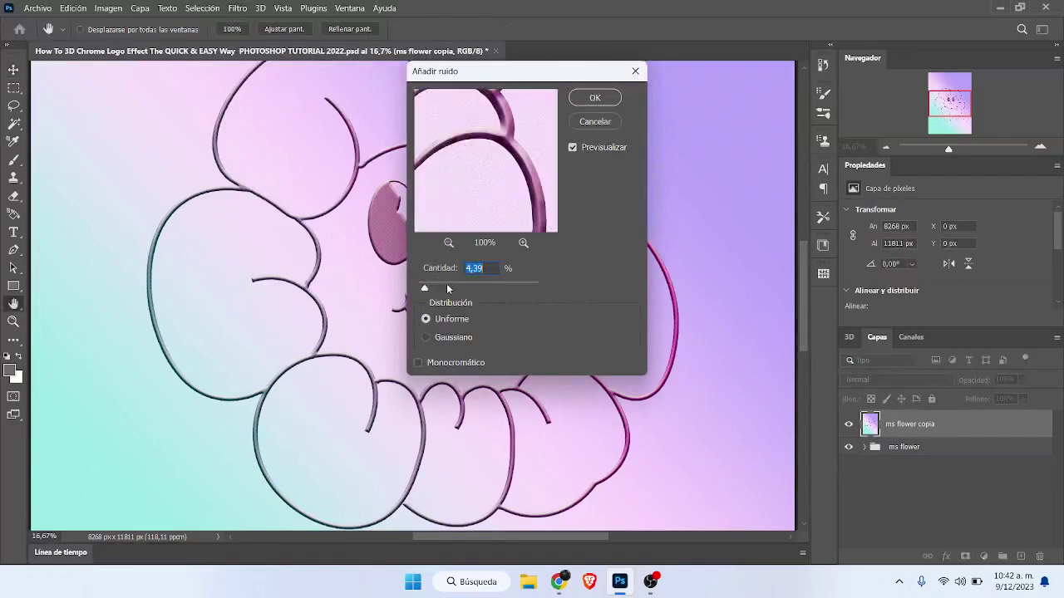
left_click(595, 98)
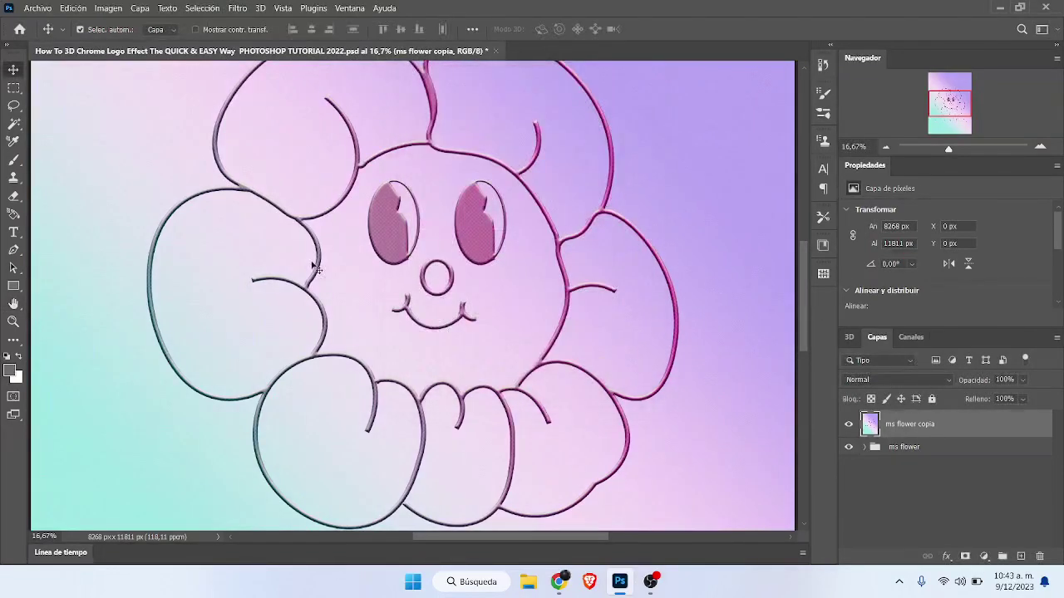
Fit the whole artwork to the screen to check the grain across the flower and the gradient background
left_click(14, 322)
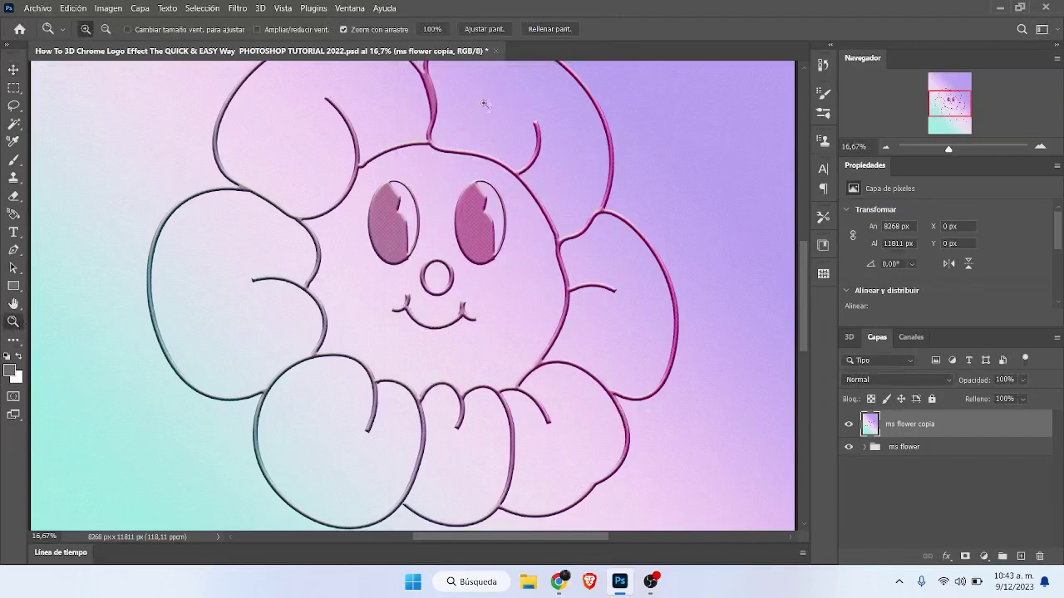
left_click(483, 29)
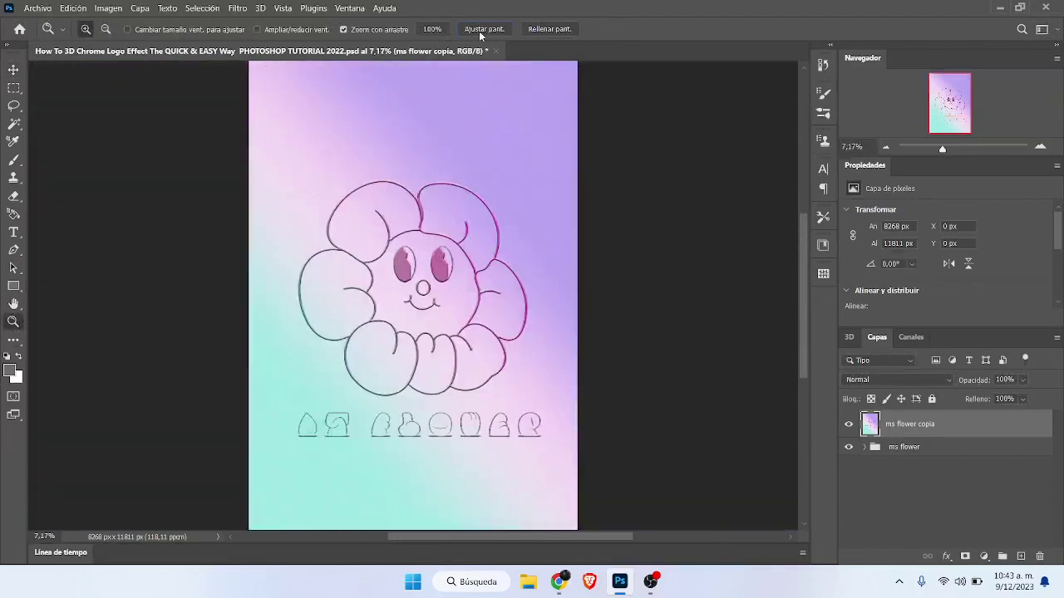
left_click(15, 71)
left_click(35, 9)
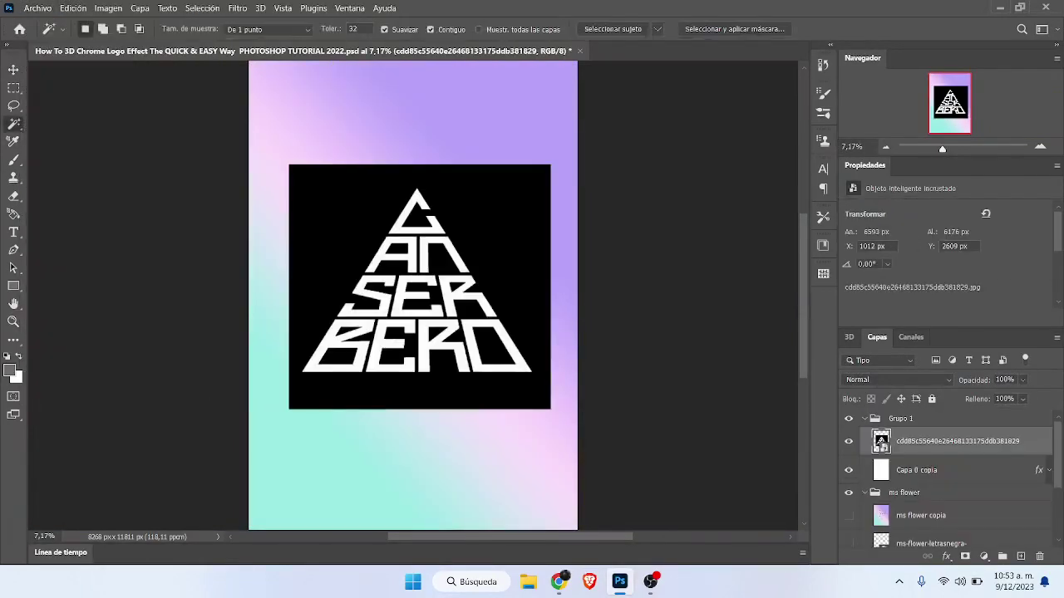
Rasterize the CANSERBERO pyramid logo layer in Grupo 1 and delete the black background around its letters
right_click(1024, 438)
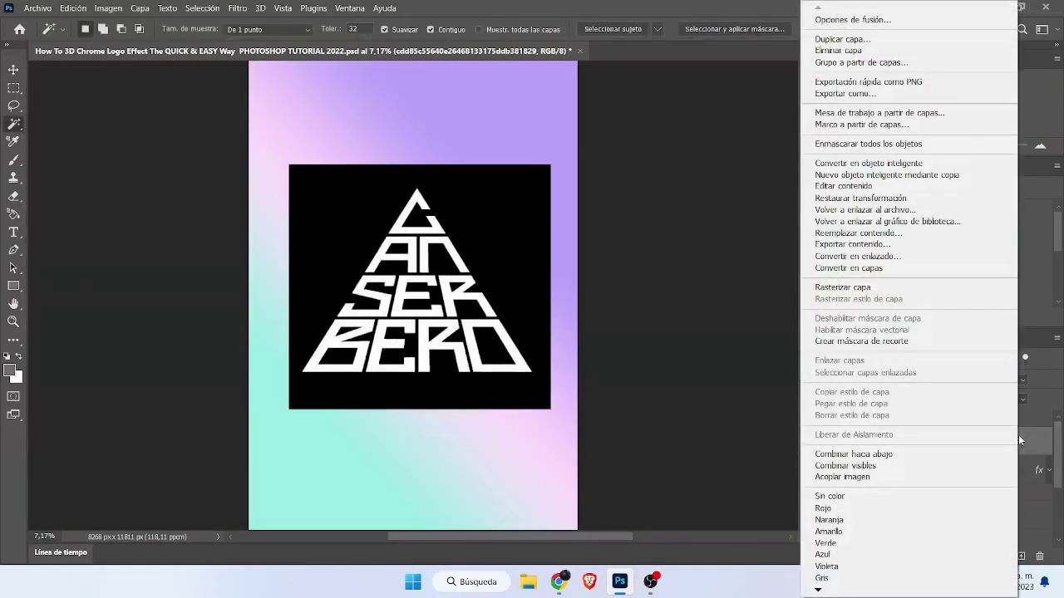
left_click(861, 288)
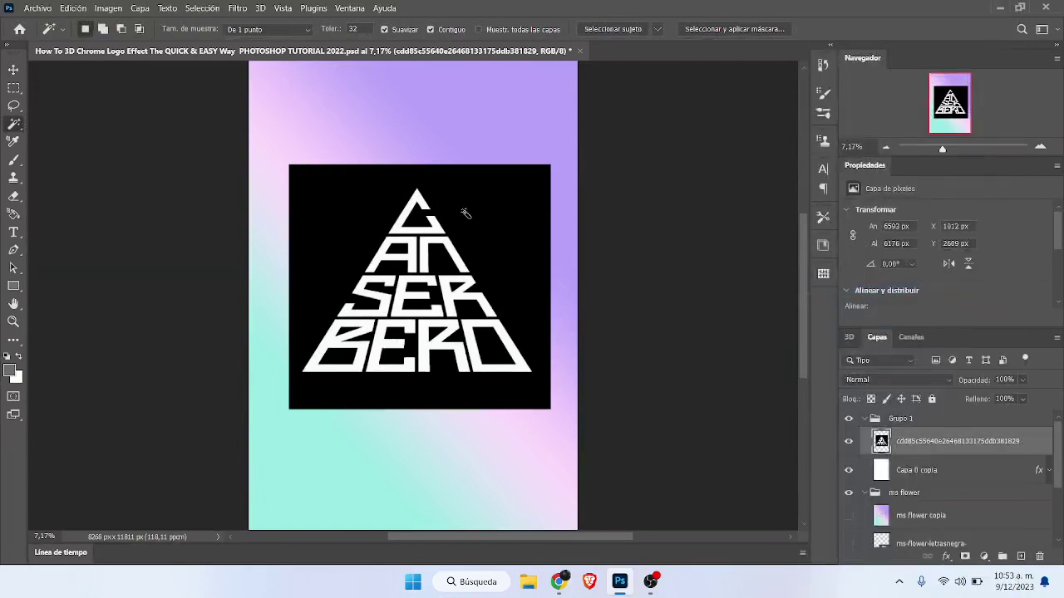
left_click(464, 216)
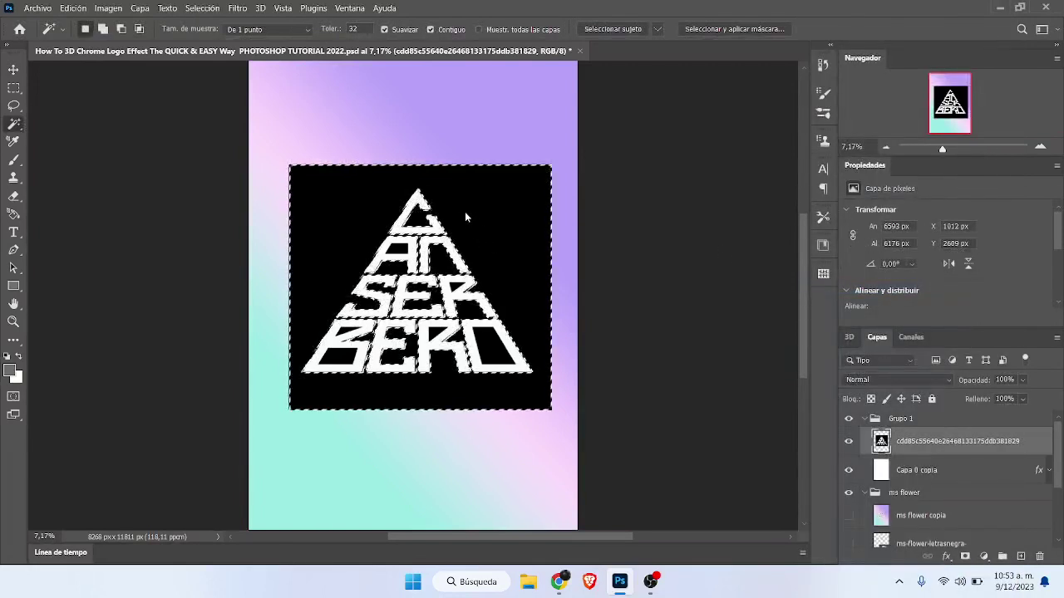
key("Delete")
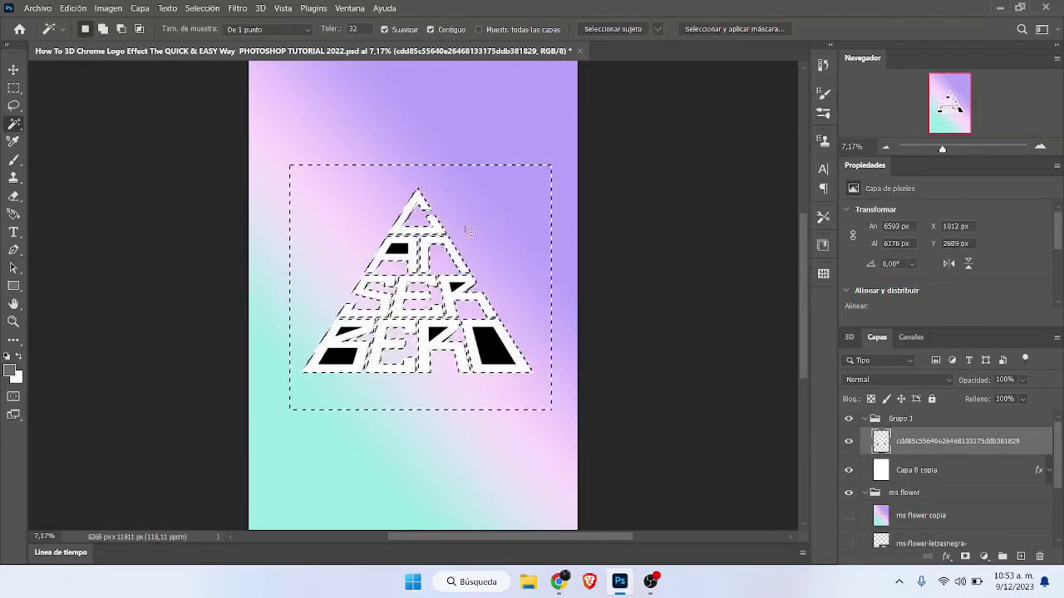
Delete the black areas enclosed by the O, both R's, the A and the B of the pyramid lettering, and clear the selection
left_click(493, 349)
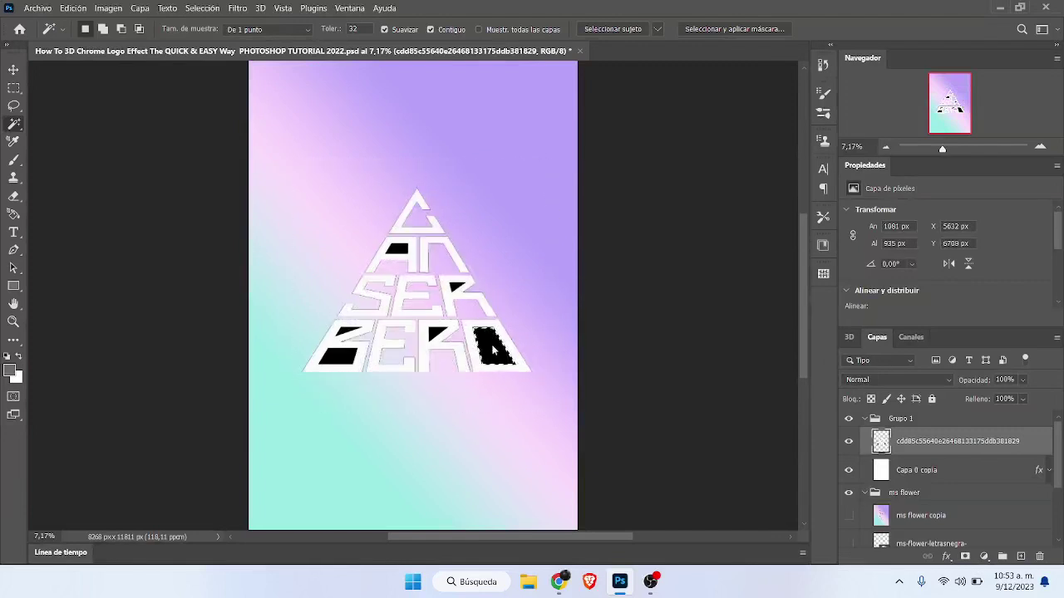
key("Delete")
left_click(432, 334)
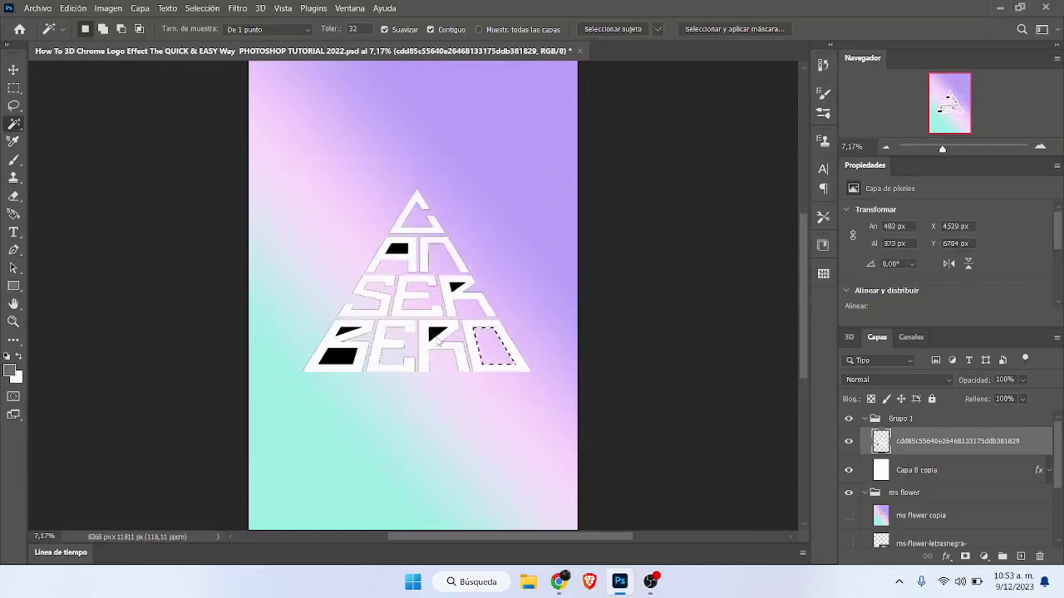
key("Delete")
left_click(455, 287)
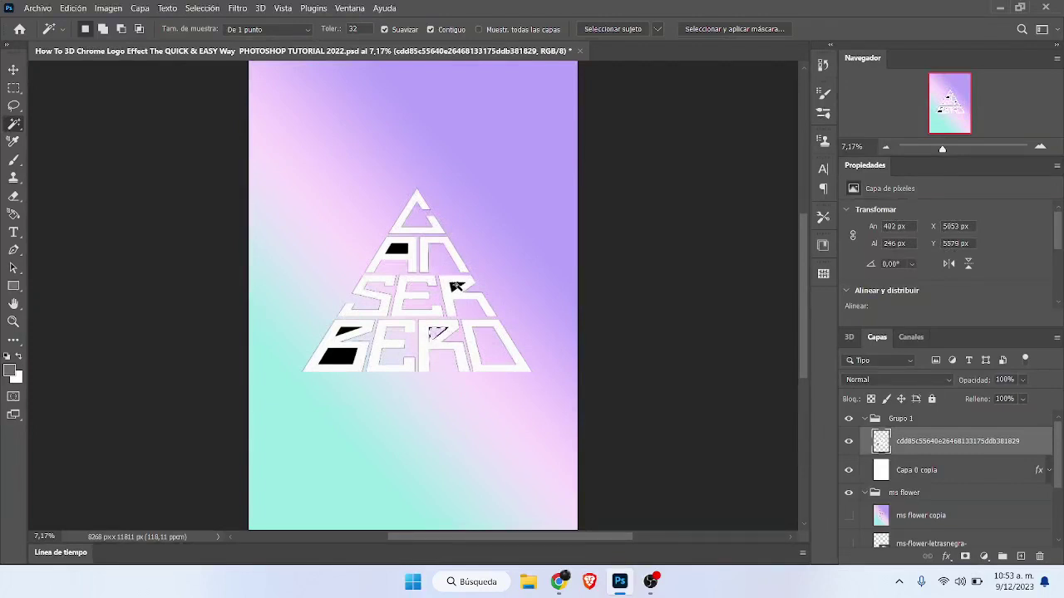
key("Delete")
left_click(400, 250)
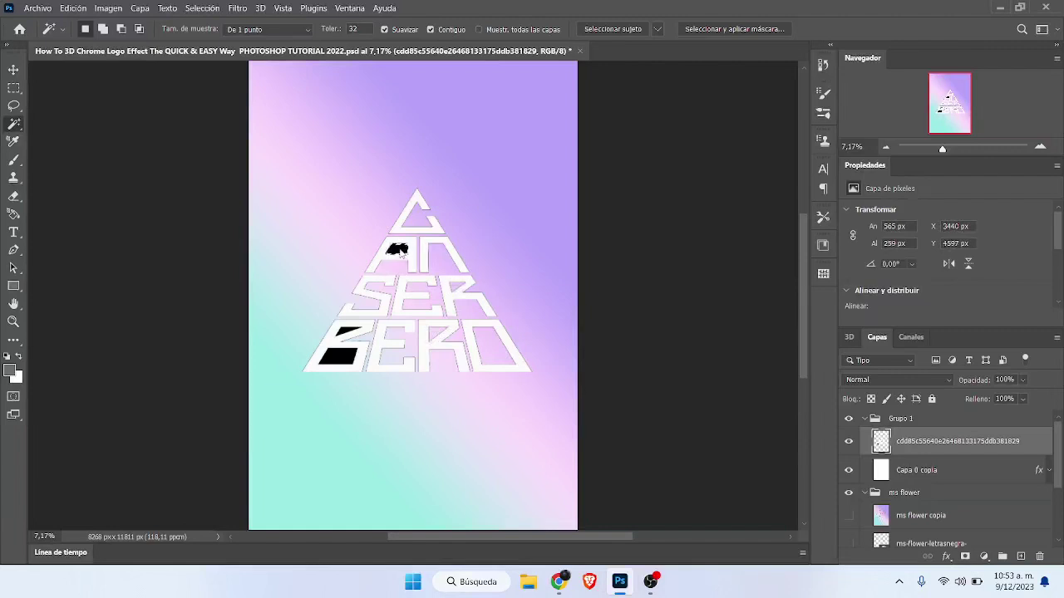
key("Delete")
left_click(346, 332)
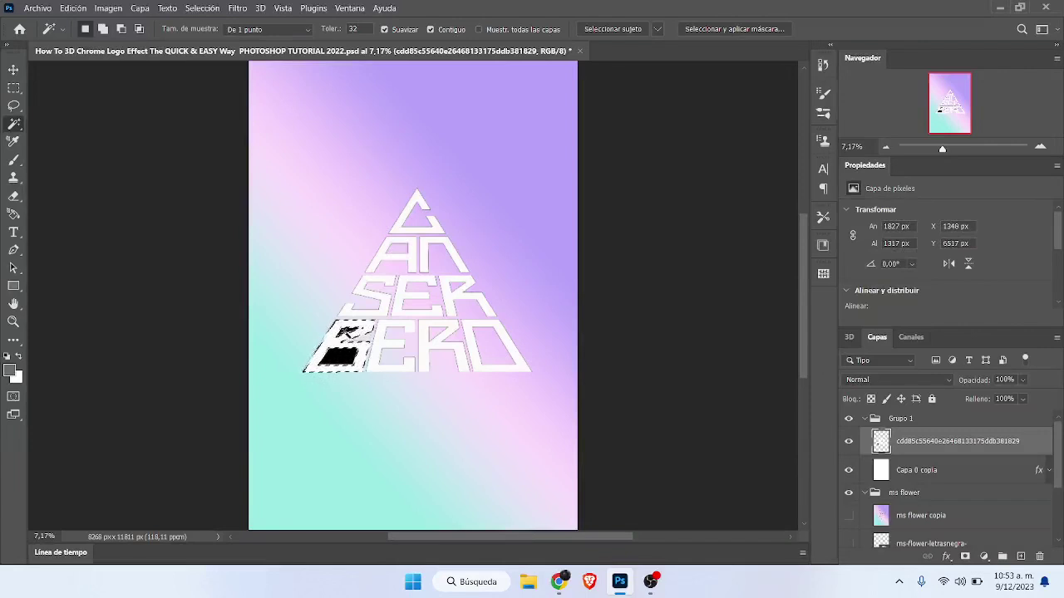
key("Delete")
left_click(349, 359)
key("Delete")
key("ctrl+d")
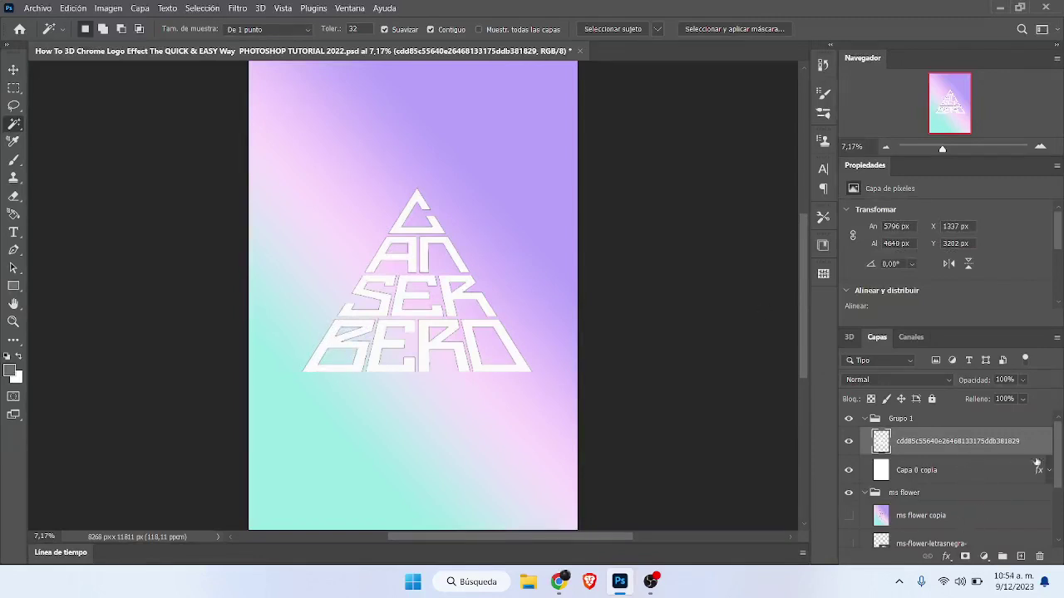
Copy the layer style of the MS FLOWER layer in the ms flower group
scroll(1062, 462, "down", 3)
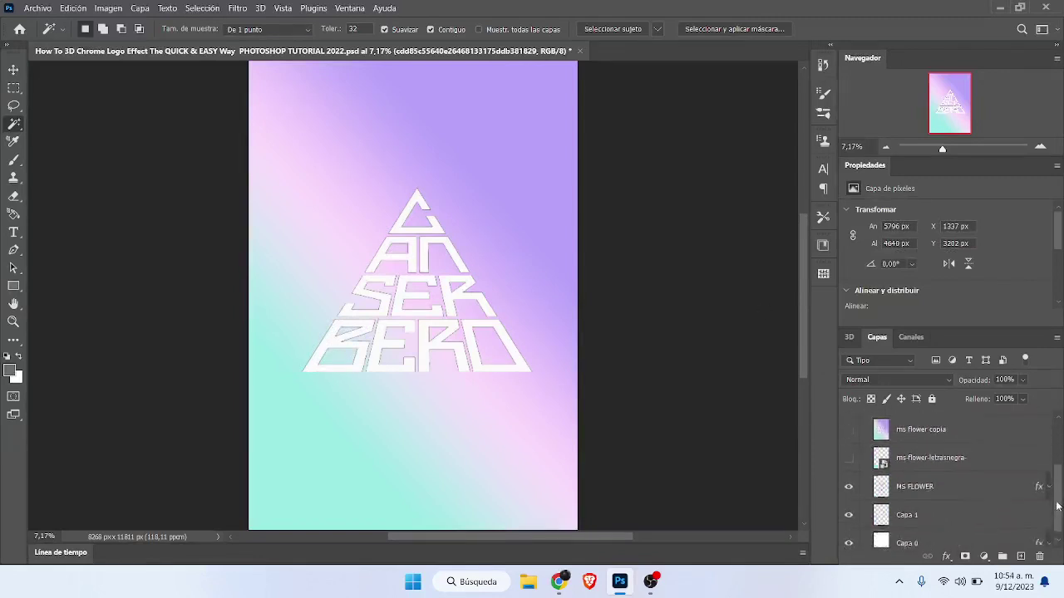
left_click(983, 486)
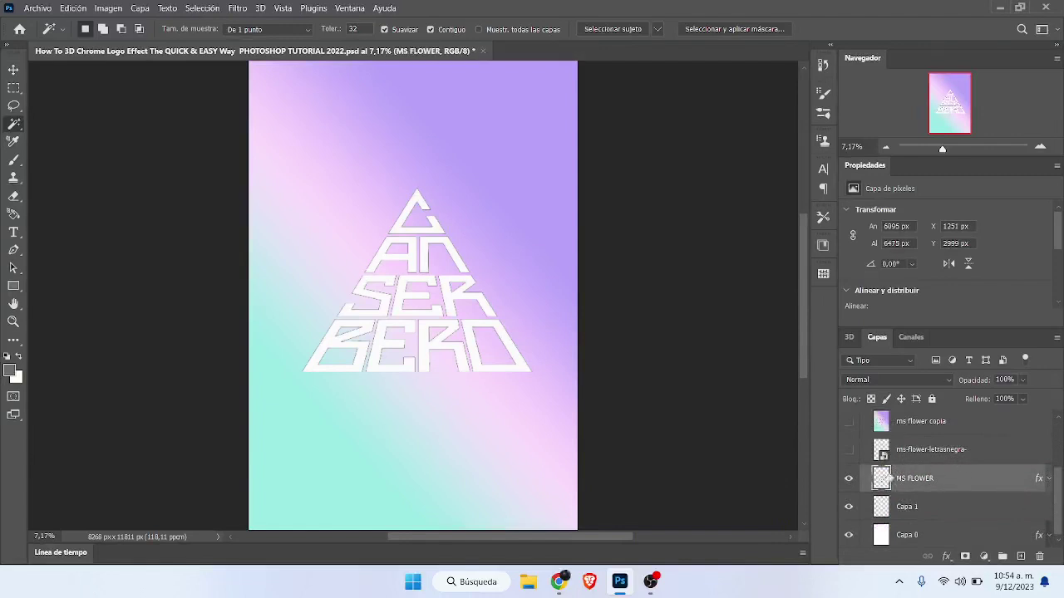
left_click(849, 479)
left_click(1049, 478)
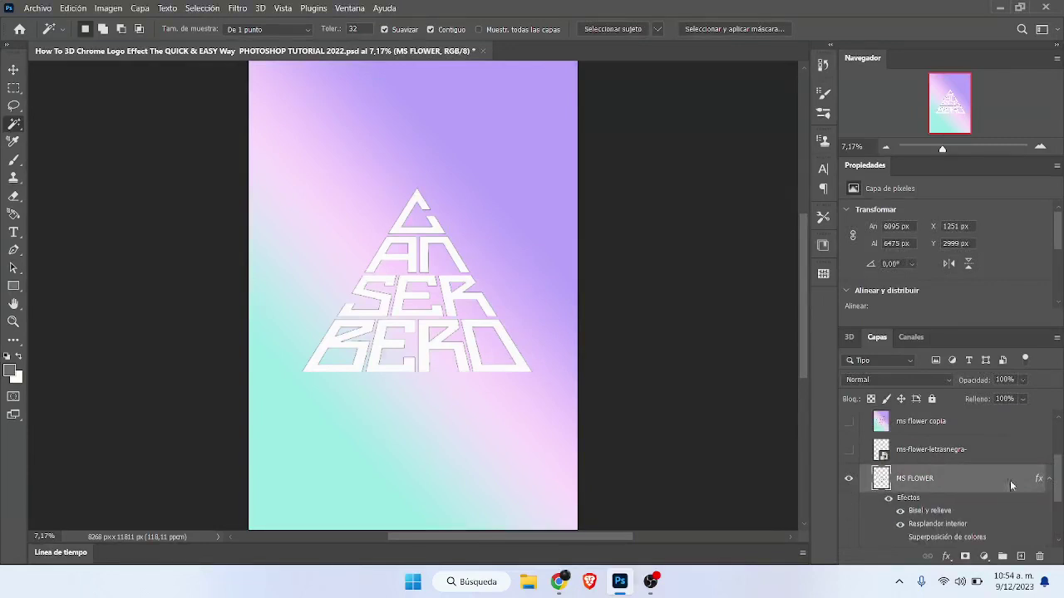
right_click(1010, 481)
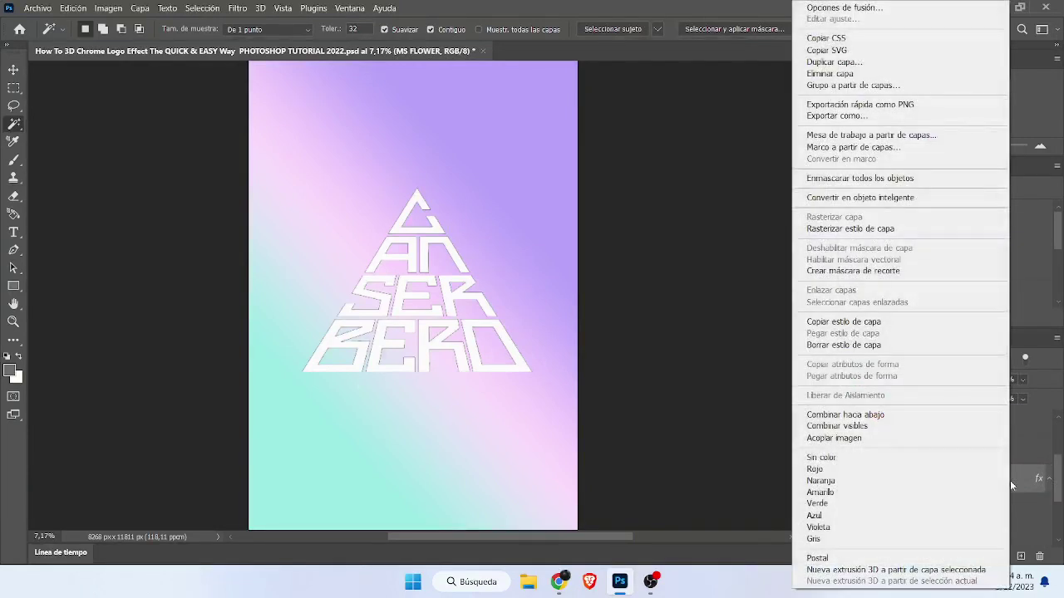
left_click(841, 321)
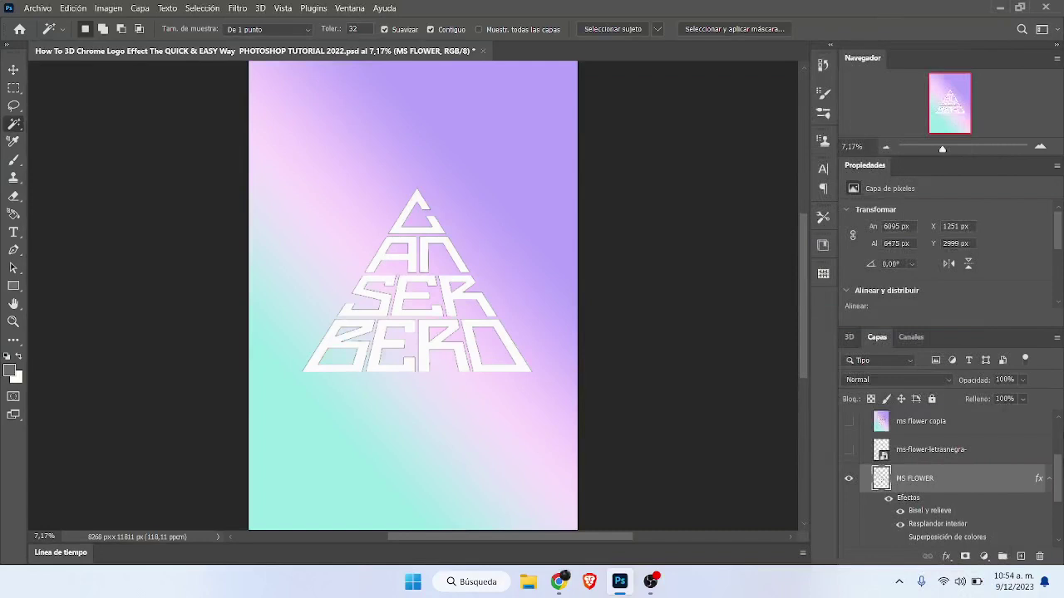
Convert the CANSERBERO lettering layer into a smart object and paste the copied layer style onto it
left_click_drag(1060, 464, 1060, 429)
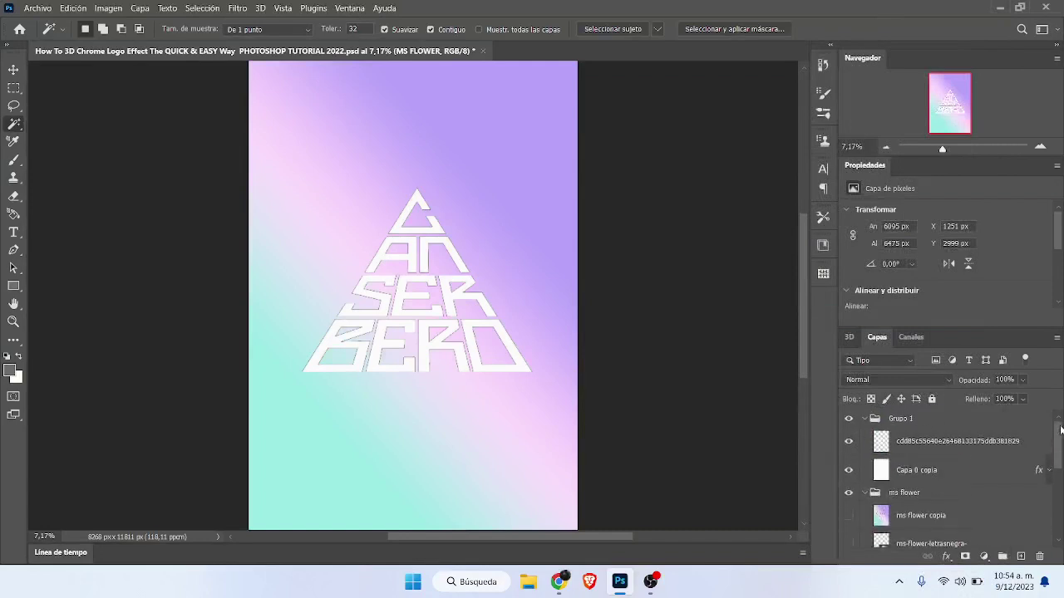
left_click(984, 429)
left_click(913, 445)
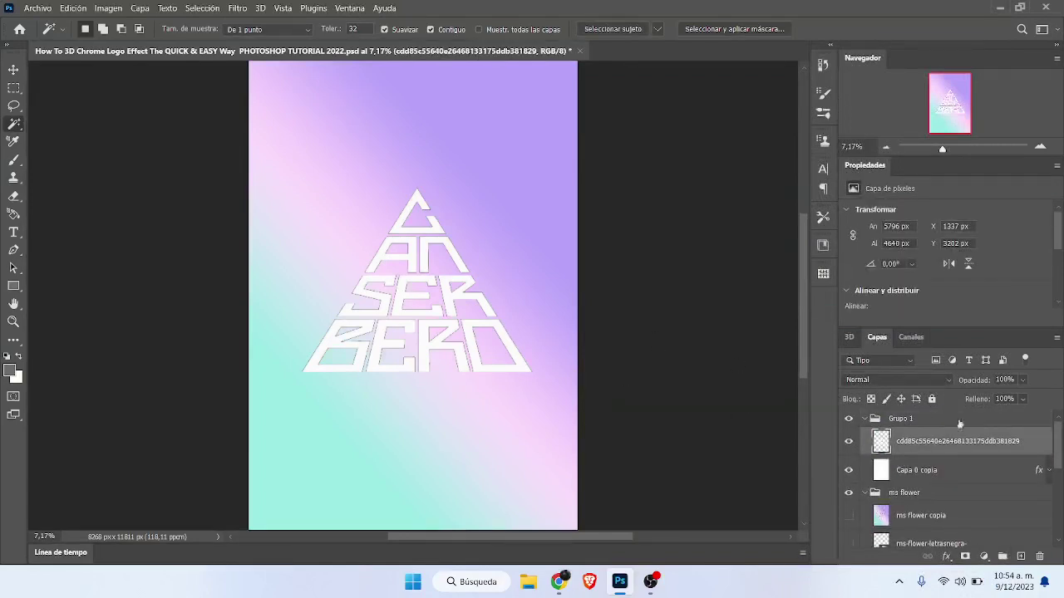
right_click(1021, 449)
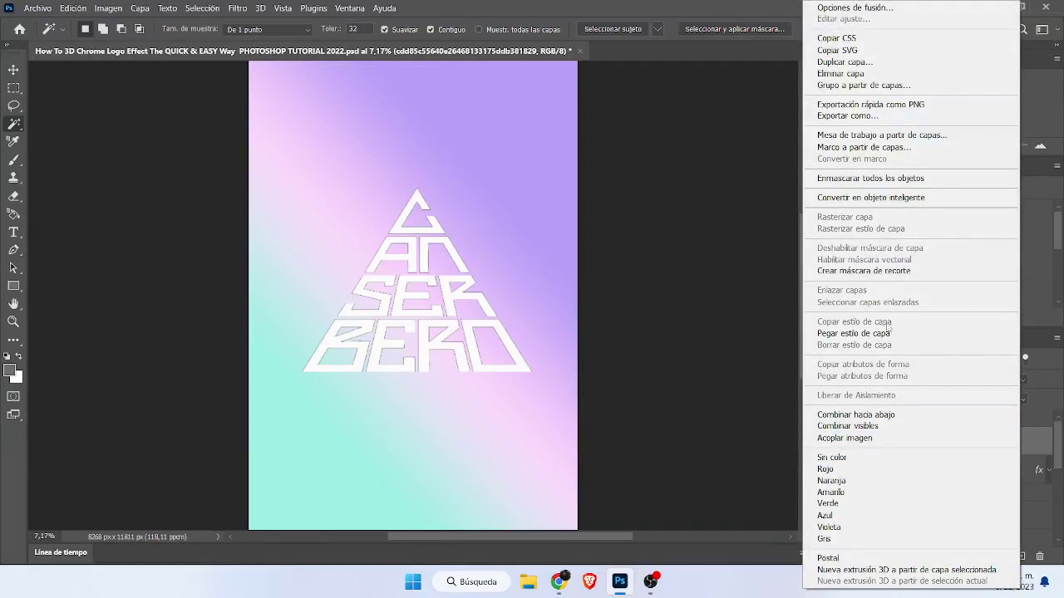
left_click(870, 197)
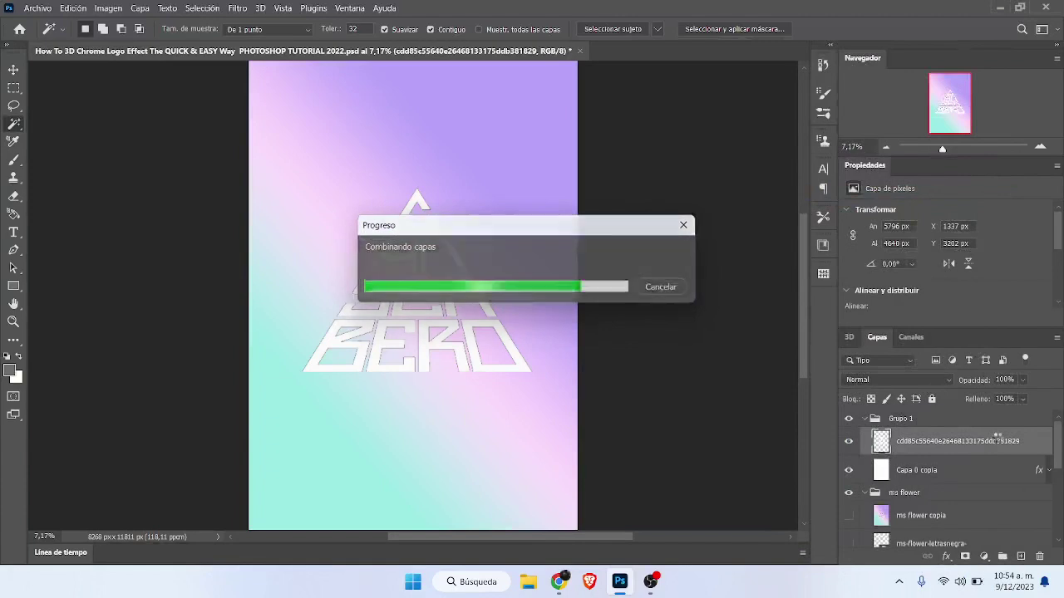
right_click(997, 440)
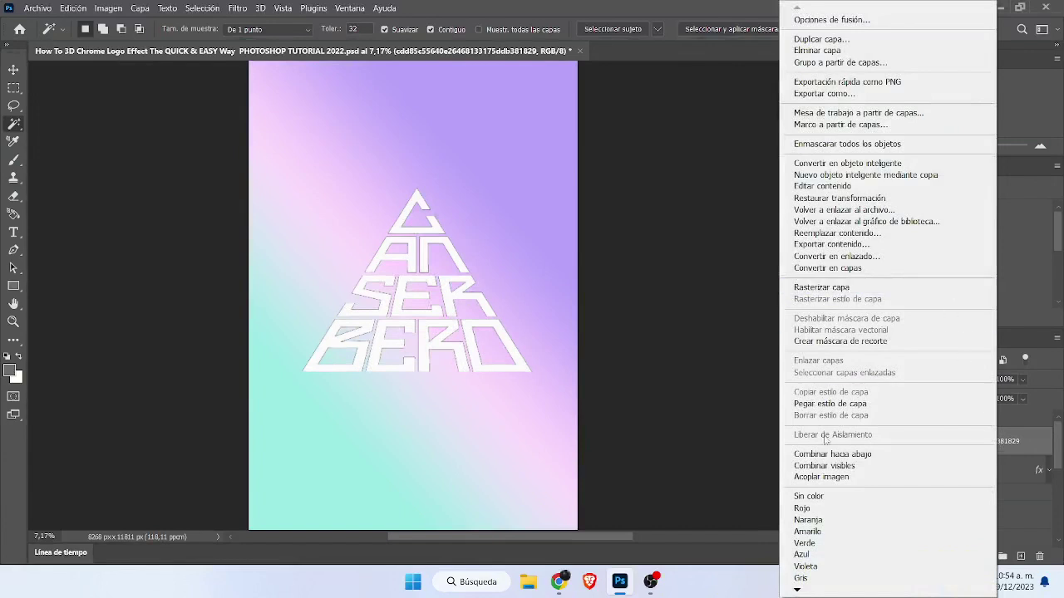
left_click(829, 405)
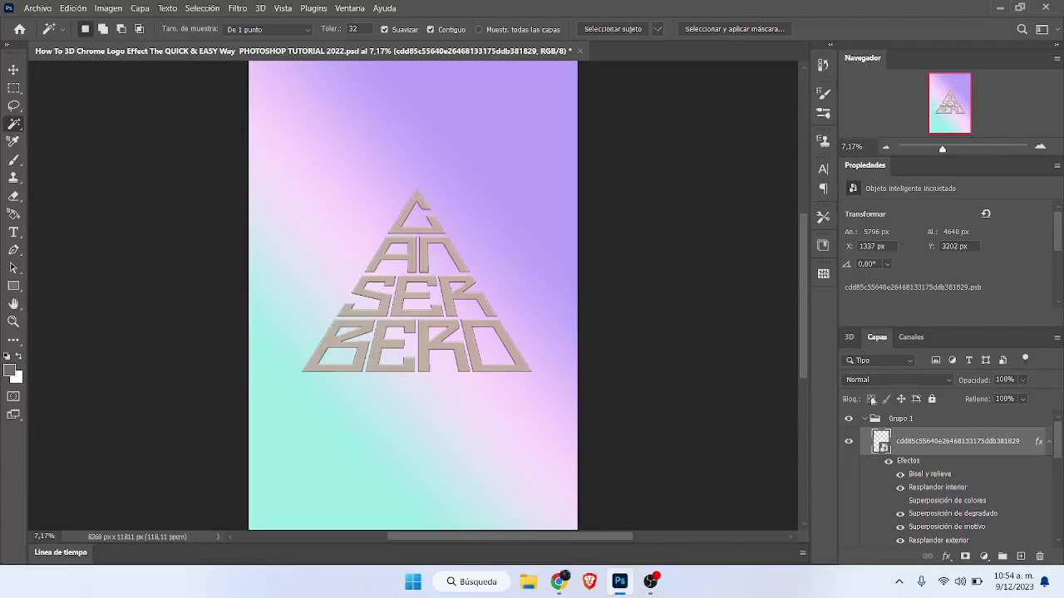
Hide the inner glow, color overlay and gradient overlay effects of the CANSERBERO lettering layer
left_click(888, 462)
left_click(888, 462)
left_click(901, 475)
left_click(901, 491)
left_click(901, 499)
left_click(901, 500)
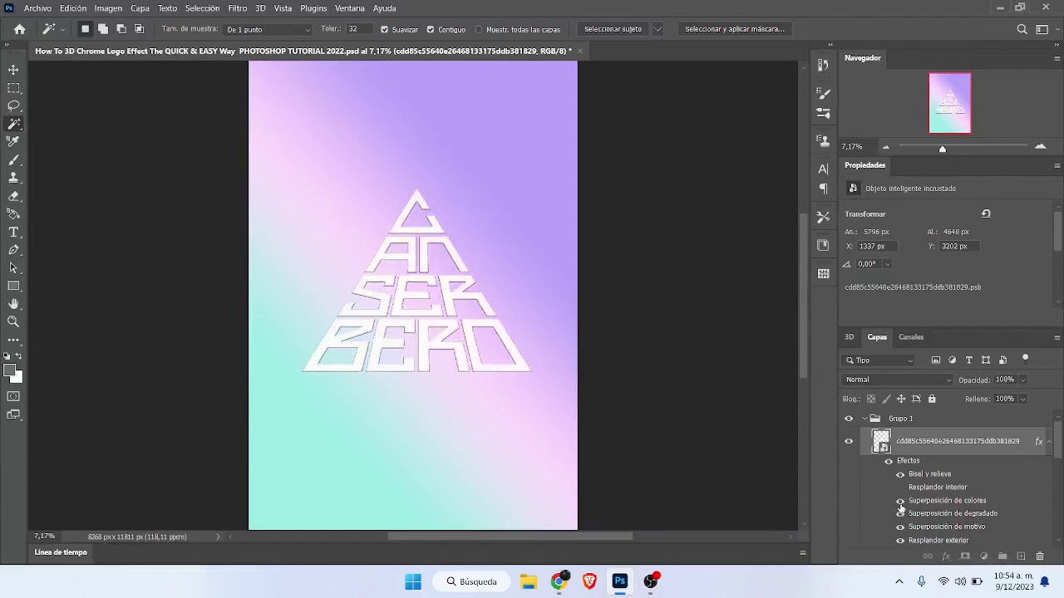
left_click(900, 515)
left_click(901, 503)
key("alt+bracketright")
key("h")
double_click(1004, 440)
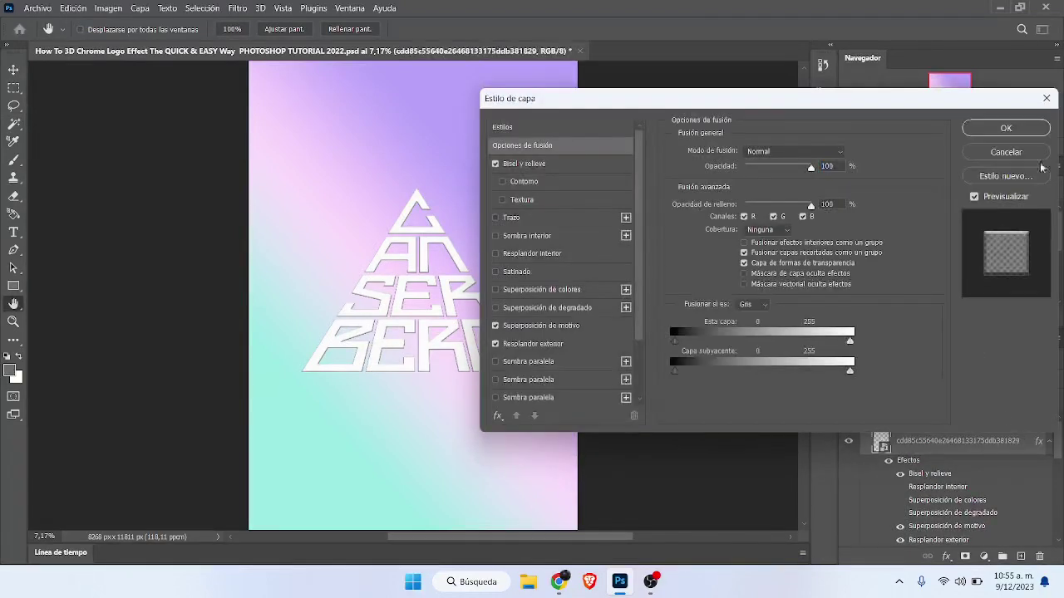
left_click(1046, 98)
key("w")
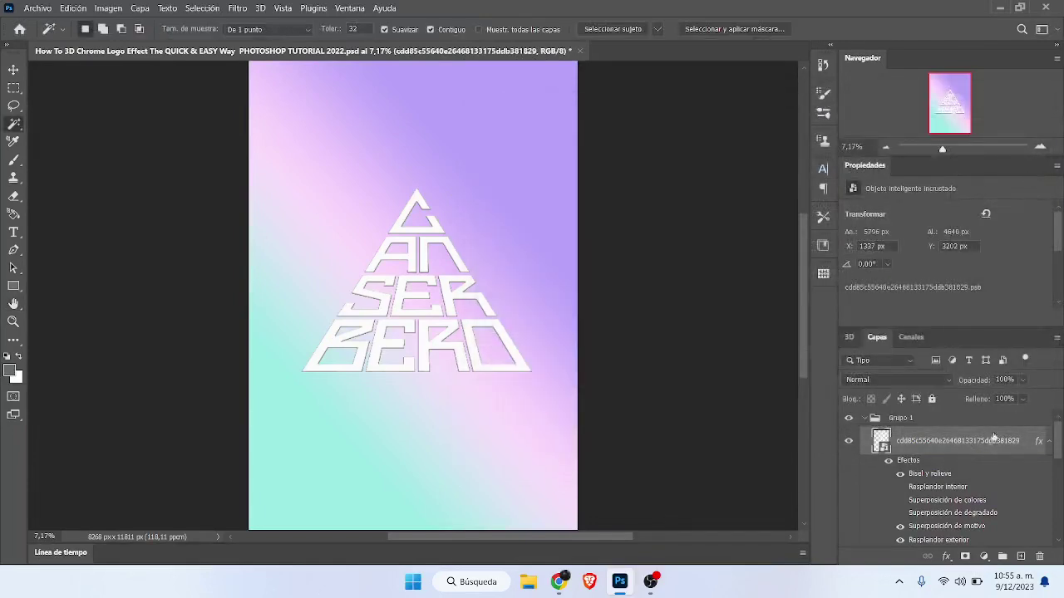
double_click(1005, 438)
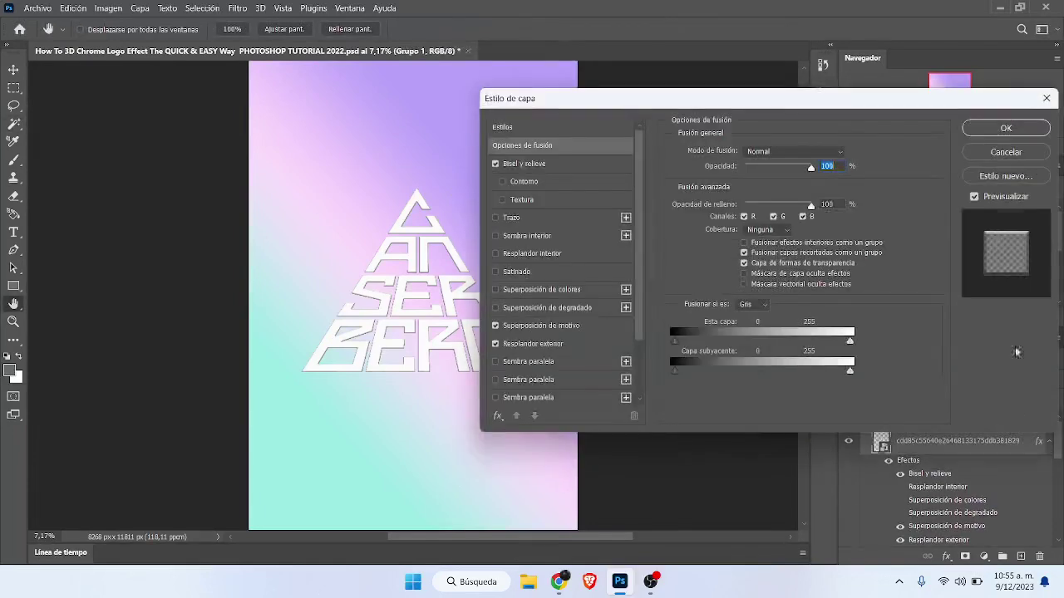
left_click(1049, 98)
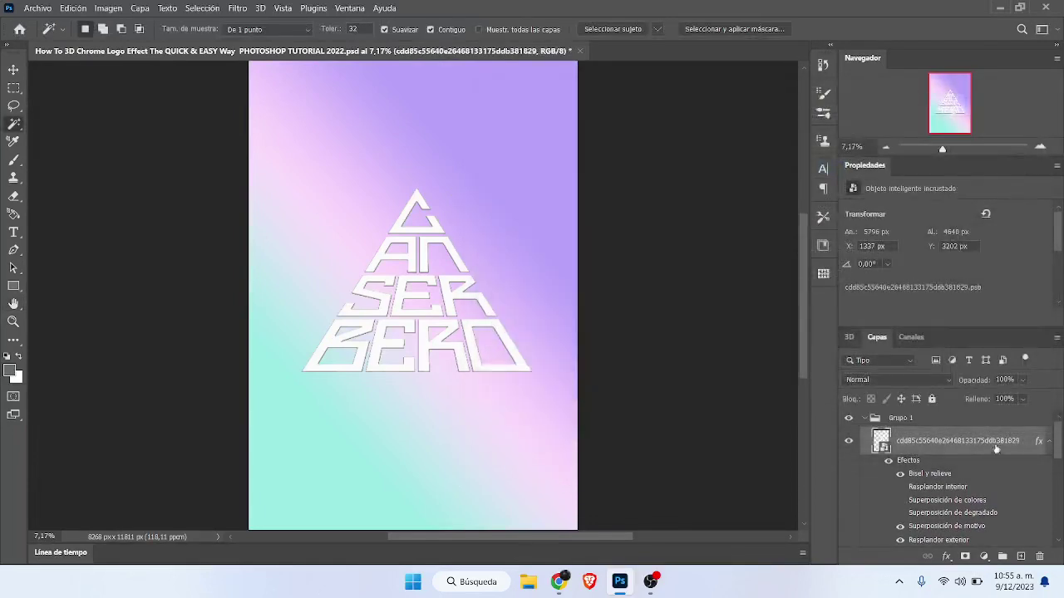
Enable Contour in the CANSERBERO layer's bevel and emboss and choose the three-peaked preset as its gloss contour
left_click(1049, 446)
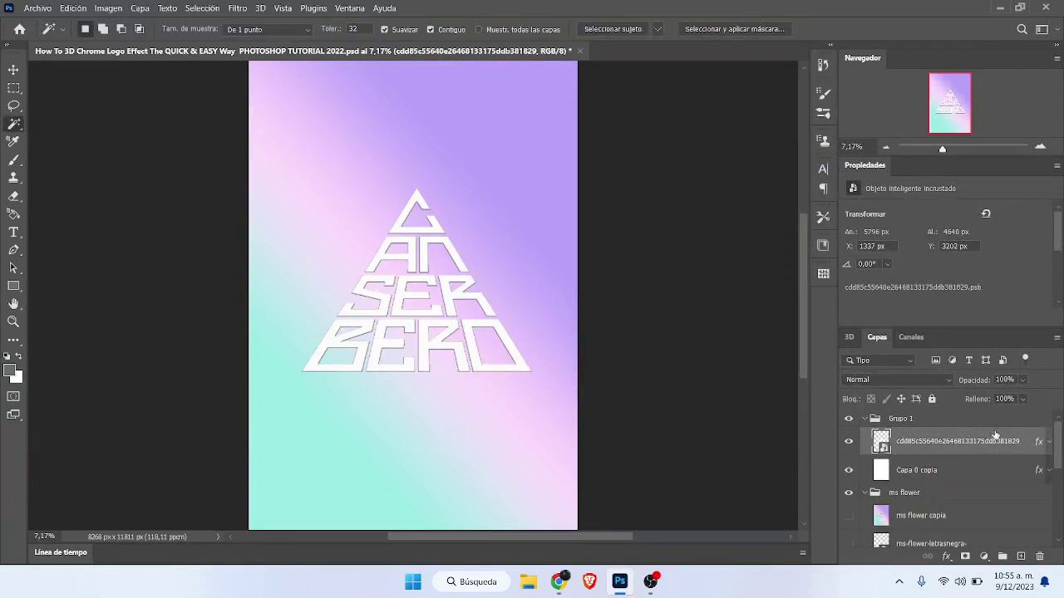
double_click(996, 436)
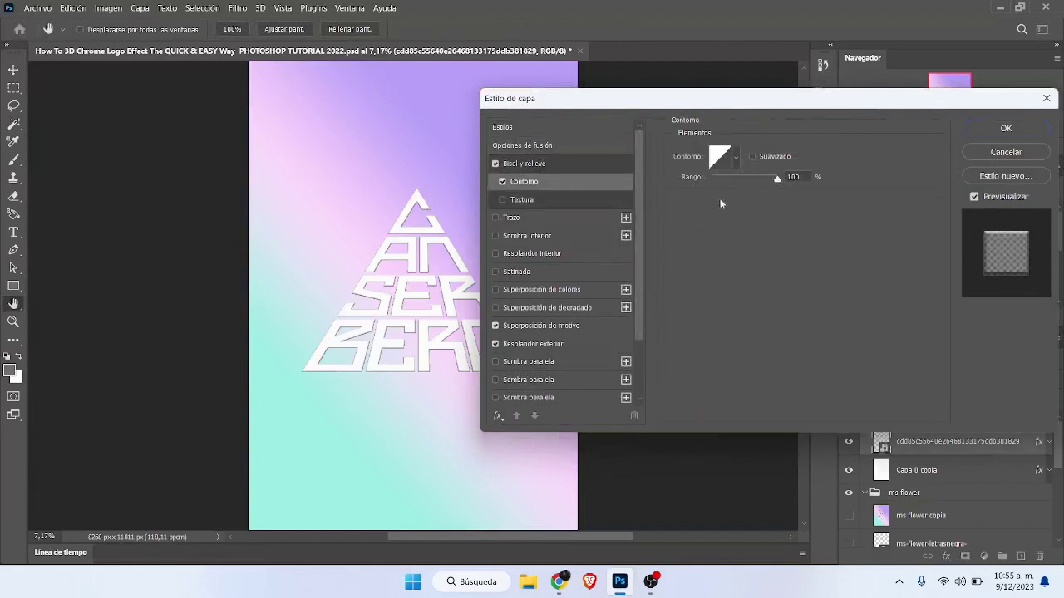
left_click(546, 165)
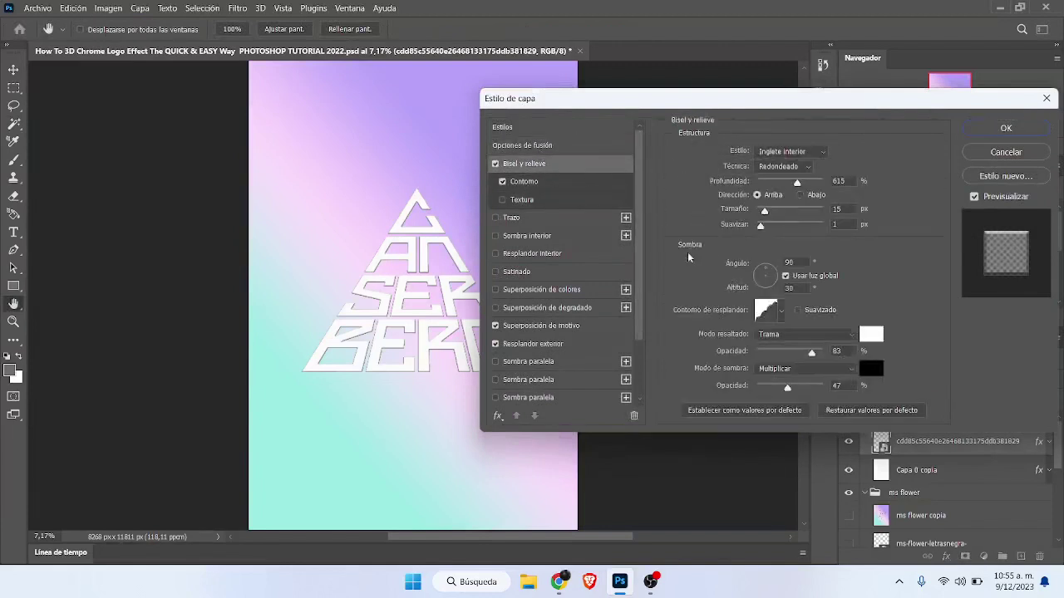
left_click(780, 311)
left_click(743, 365)
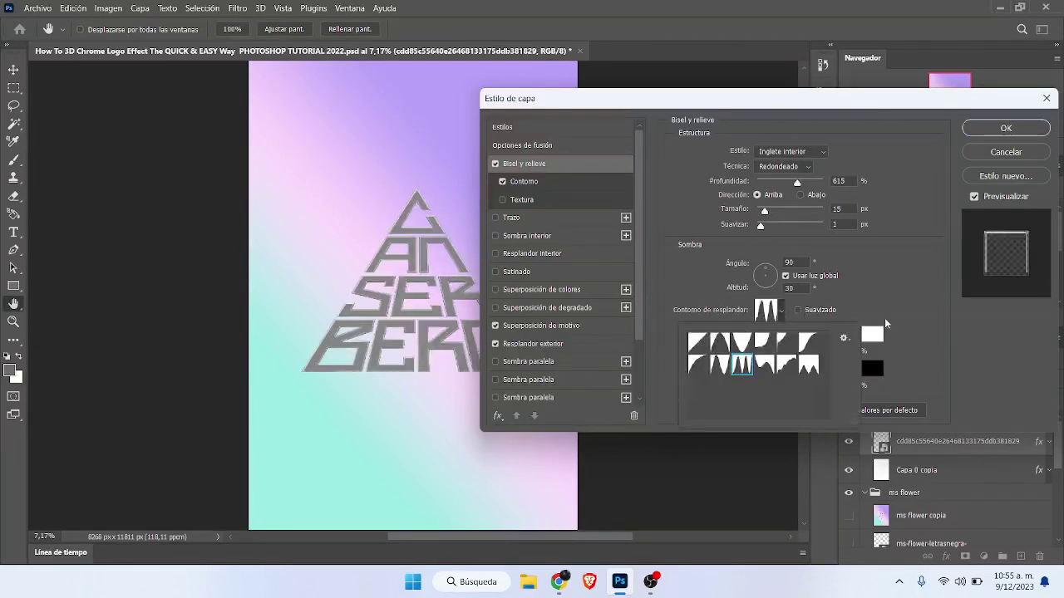
left_click(877, 292)
Set the bevel's shadow color to white and its shadow opacity to 80%
left_click(878, 370)
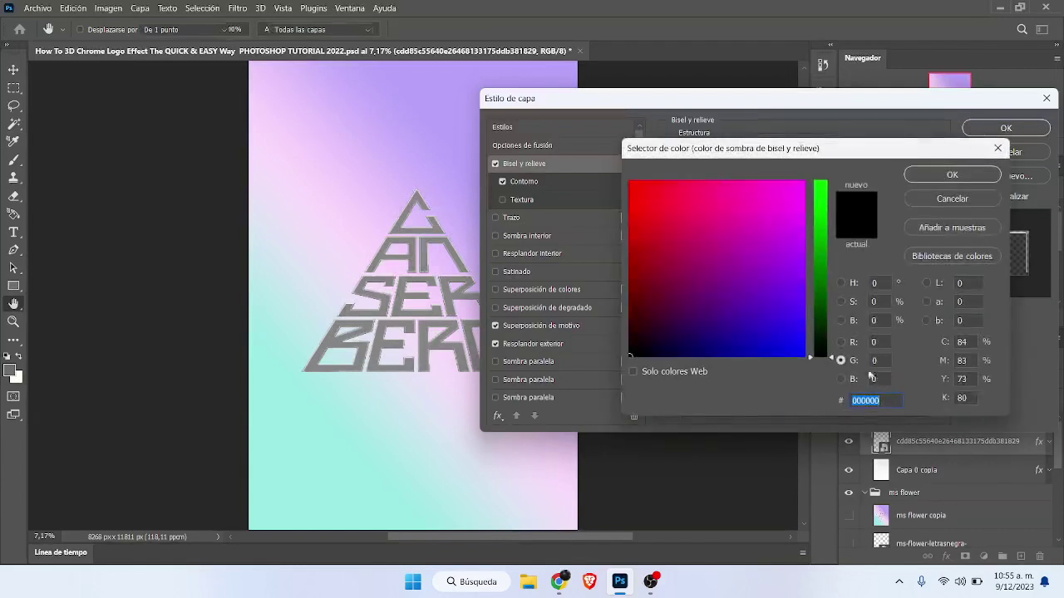
left_click(802, 182)
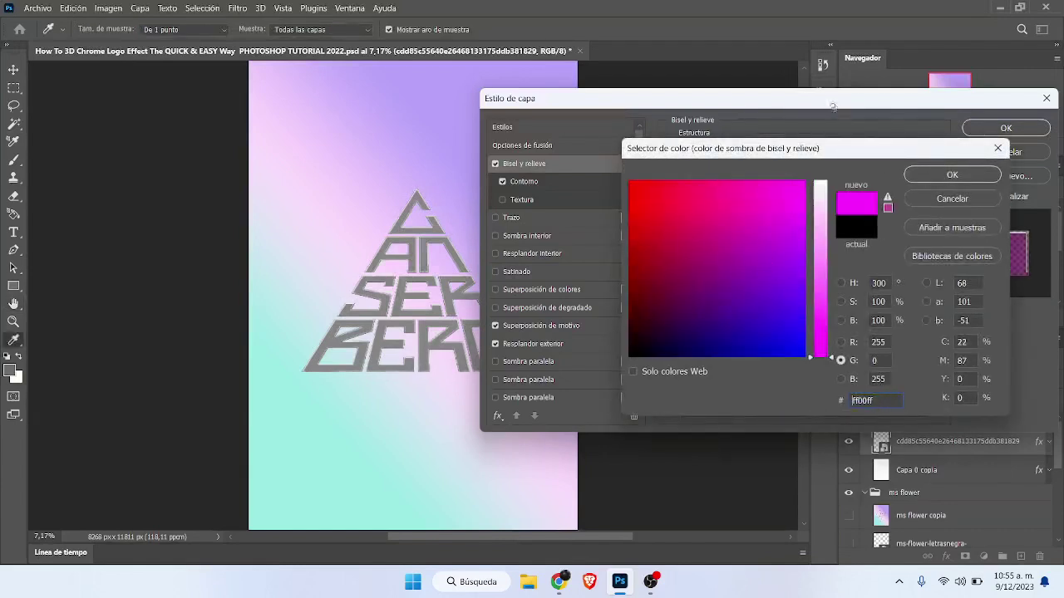
left_click(822, 181)
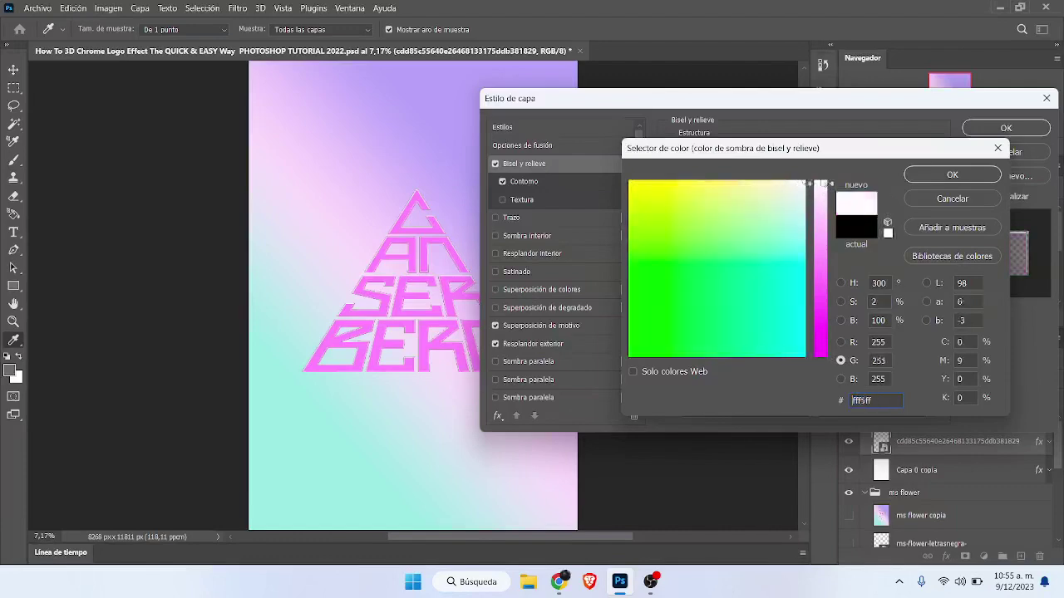
left_click(965, 179)
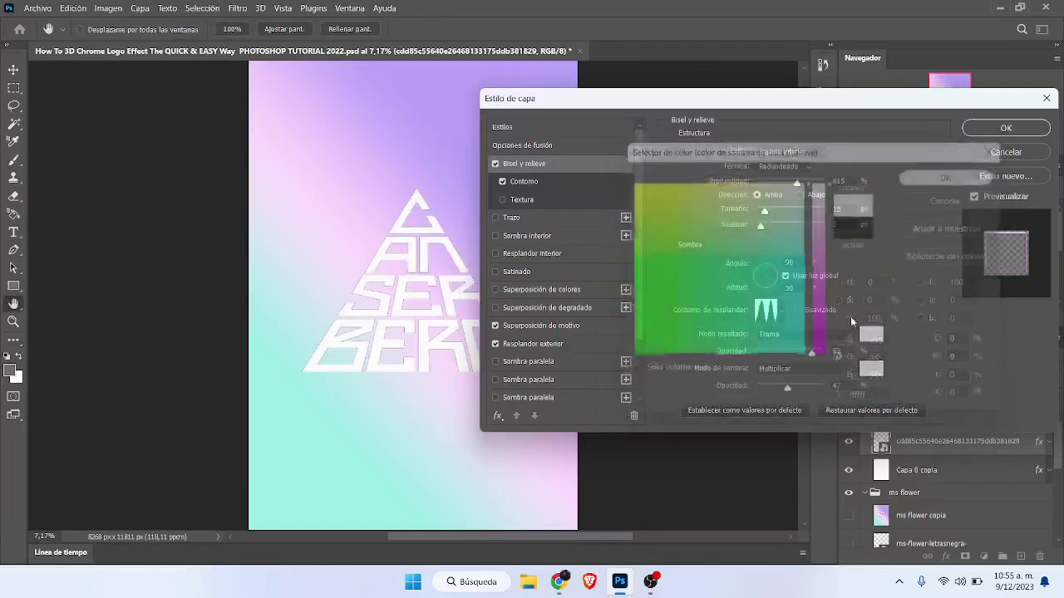
left_click(810, 385)
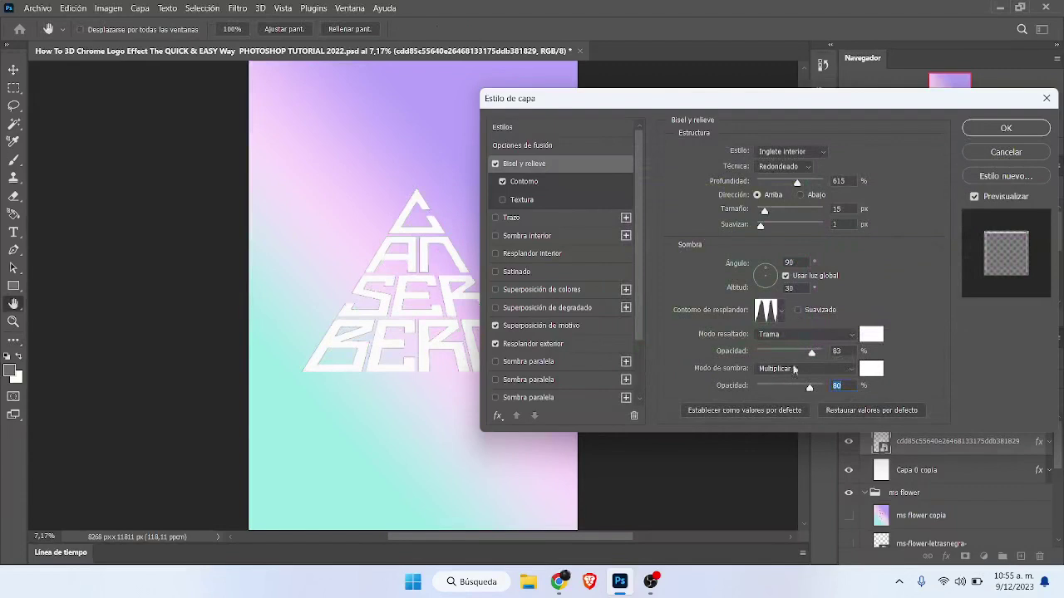
Set the bevel's depth to 813% and its size to 43 px
left_click(812, 182)
left_click(779, 211)
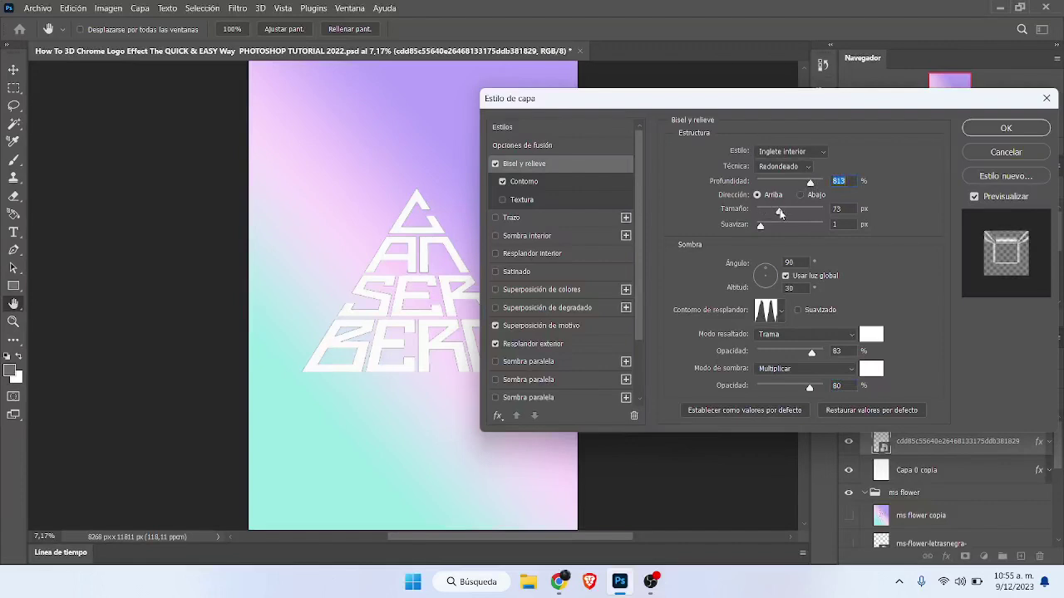
left_click_drag(779, 213, 771, 213)
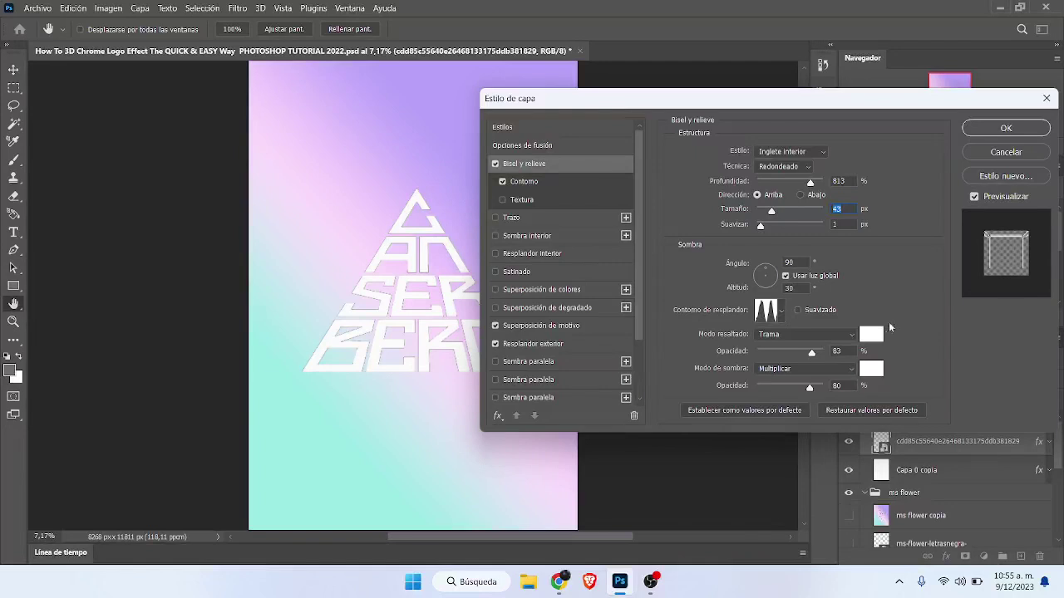
Change the bevel's shadow color to black and set the shadow opacity to 13%
left_click(872, 370)
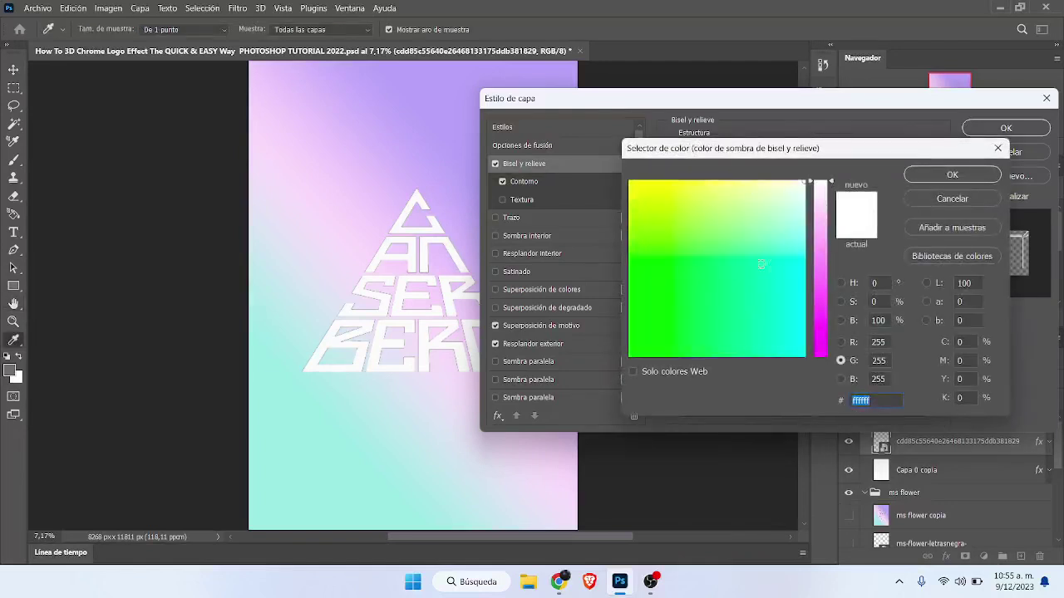
left_click(631, 355)
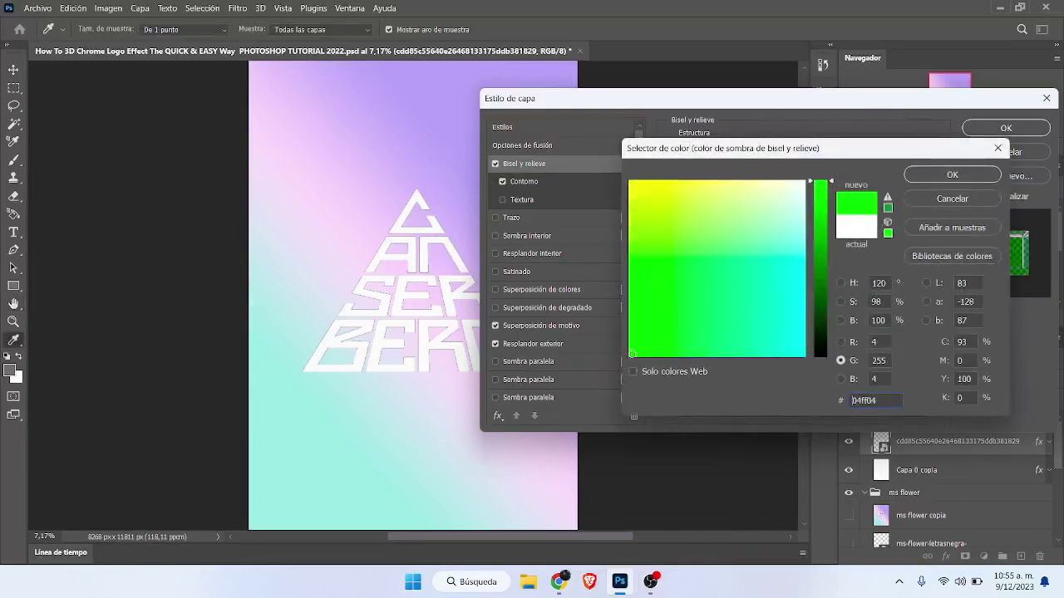
left_click(818, 354)
left_click(952, 174)
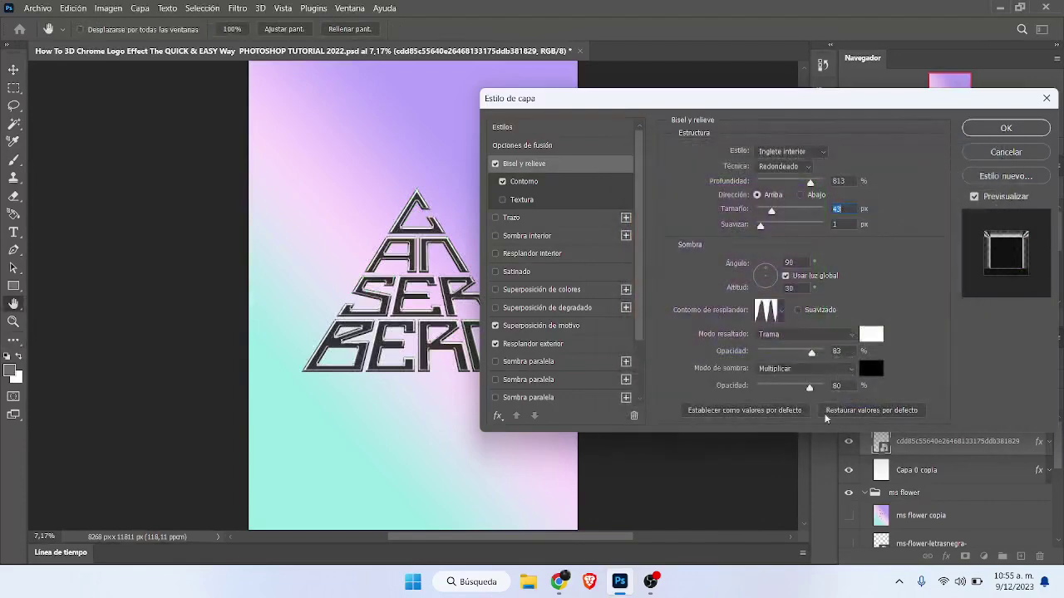
left_click(774, 388)
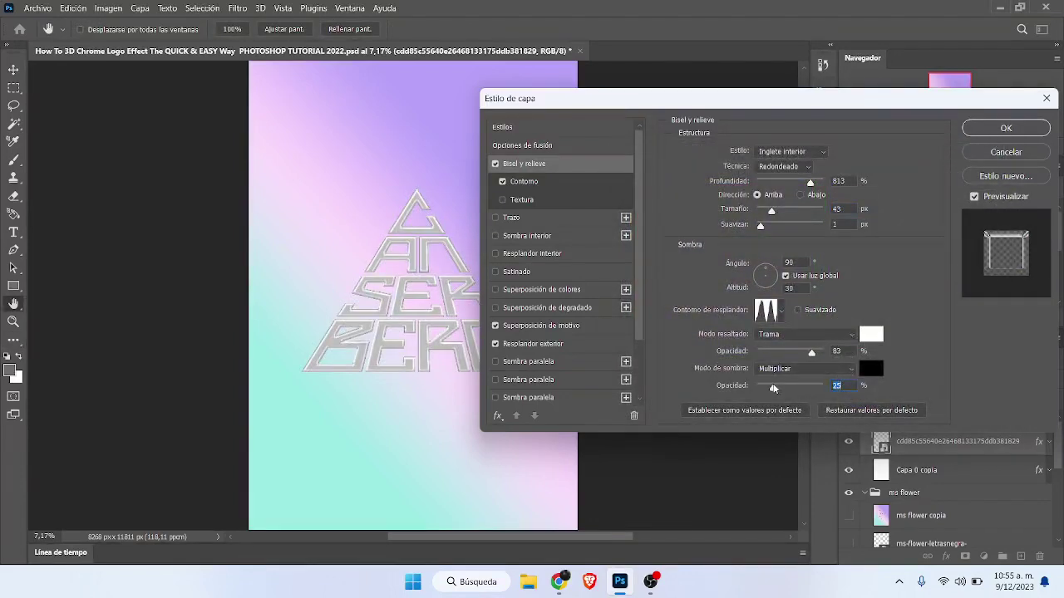
left_click_drag(774, 388, 765, 389)
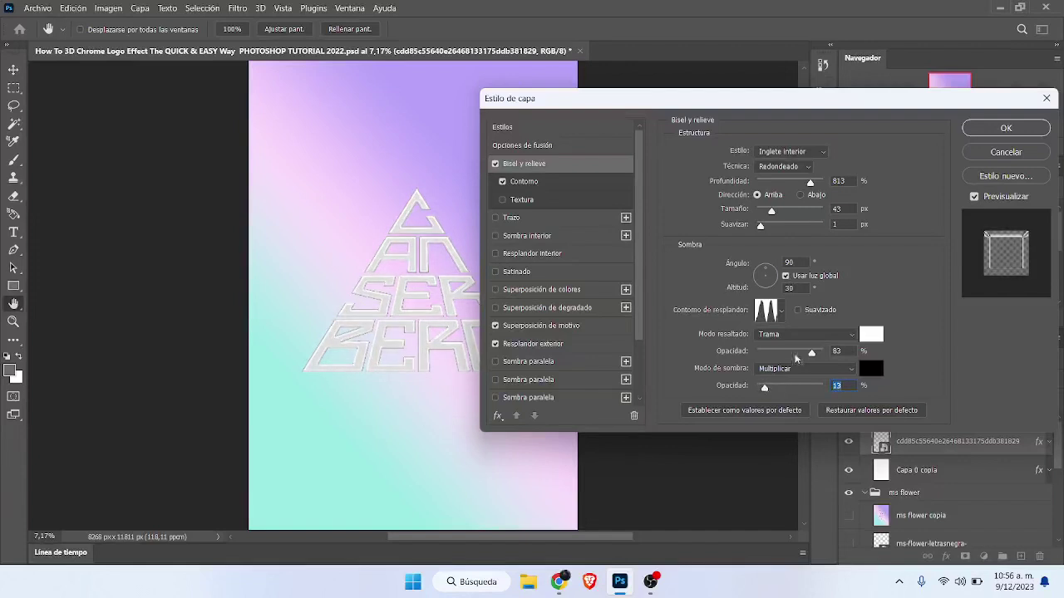
Set the bevel's highlight opacity to 100% and its highlight color to near-black 000300
left_click_drag(811, 354, 831, 352)
left_click(871, 335)
left_click_drag(718, 294, 597, 399)
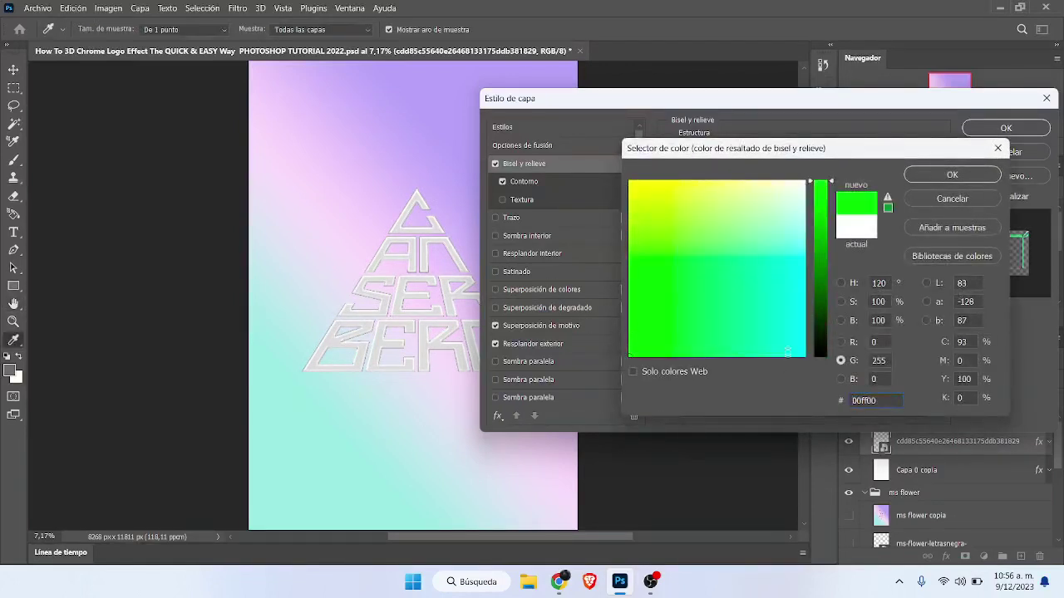
left_click(821, 354)
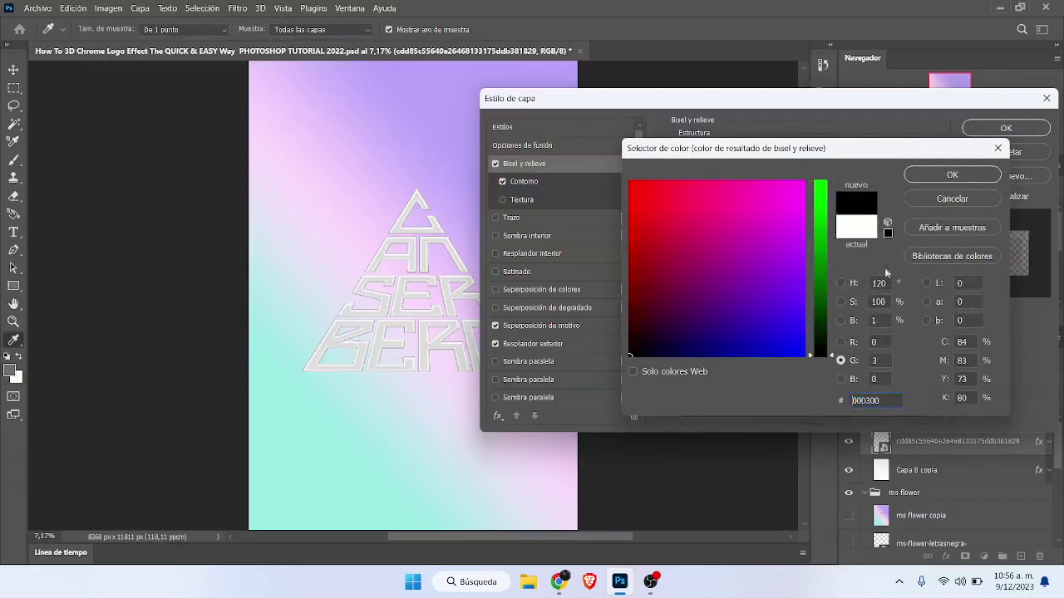
left_click(932, 177)
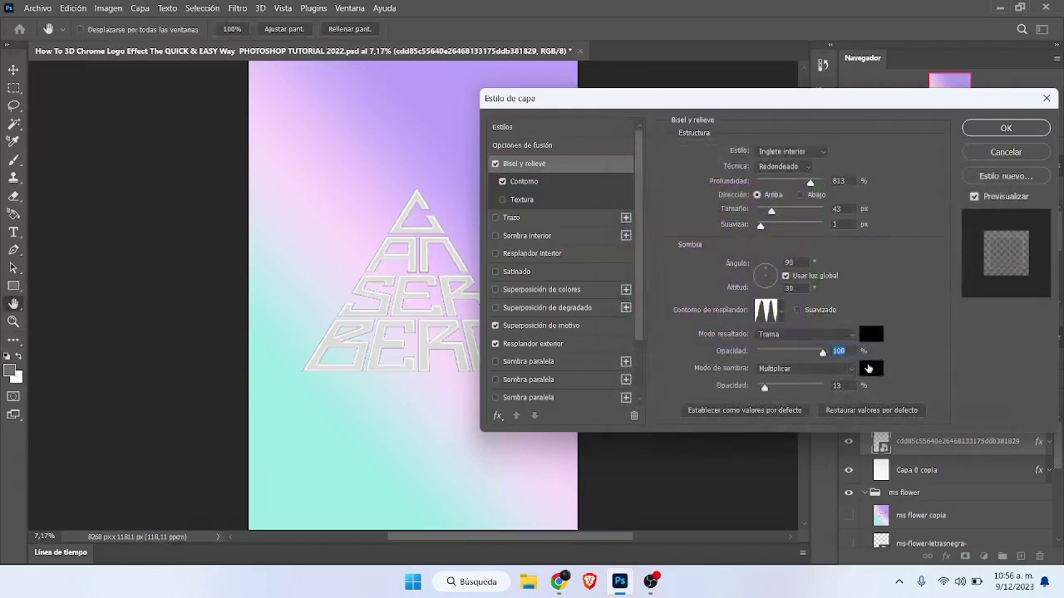
Try magenta and pink tones for the bevel's shadow color and settle on orange e0a752
left_click(868, 368)
left_click(714, 246)
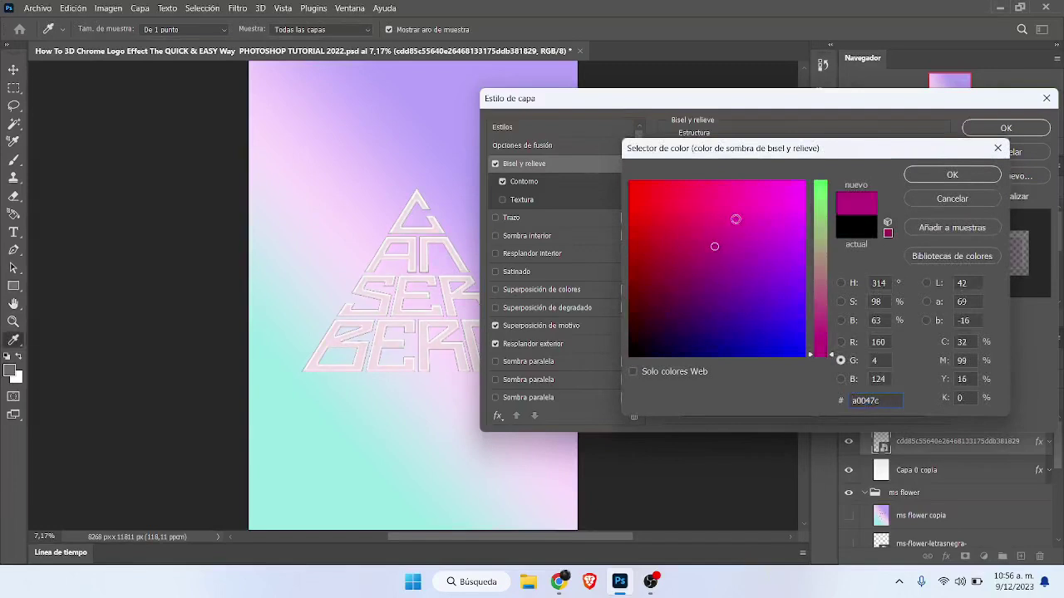
left_click(736, 219)
left_click(757, 209)
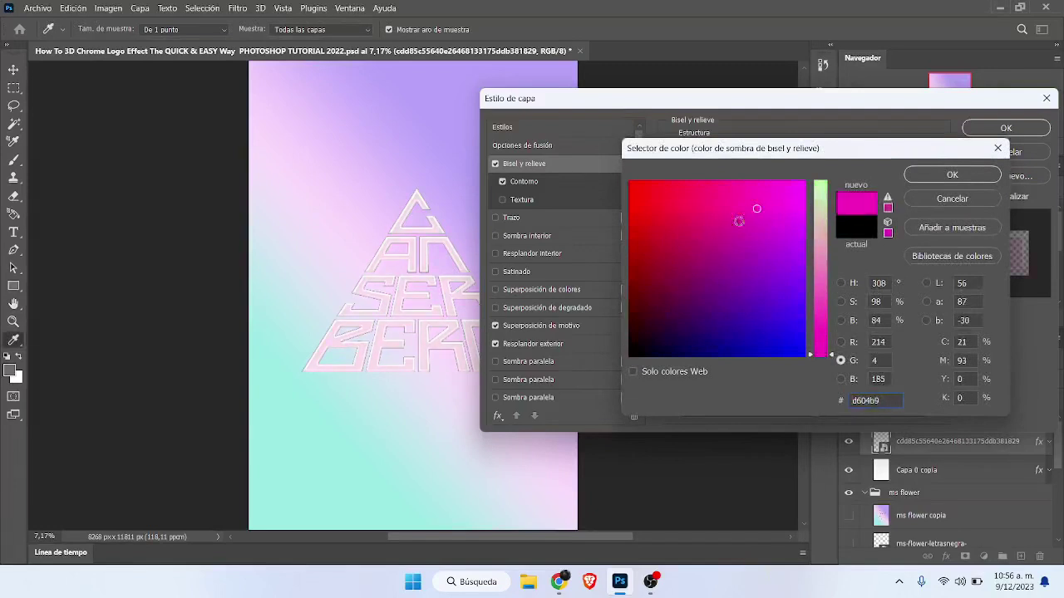
double_click(854, 400)
type("d6a7b9")
left_click(659, 205)
left_click(687, 202)
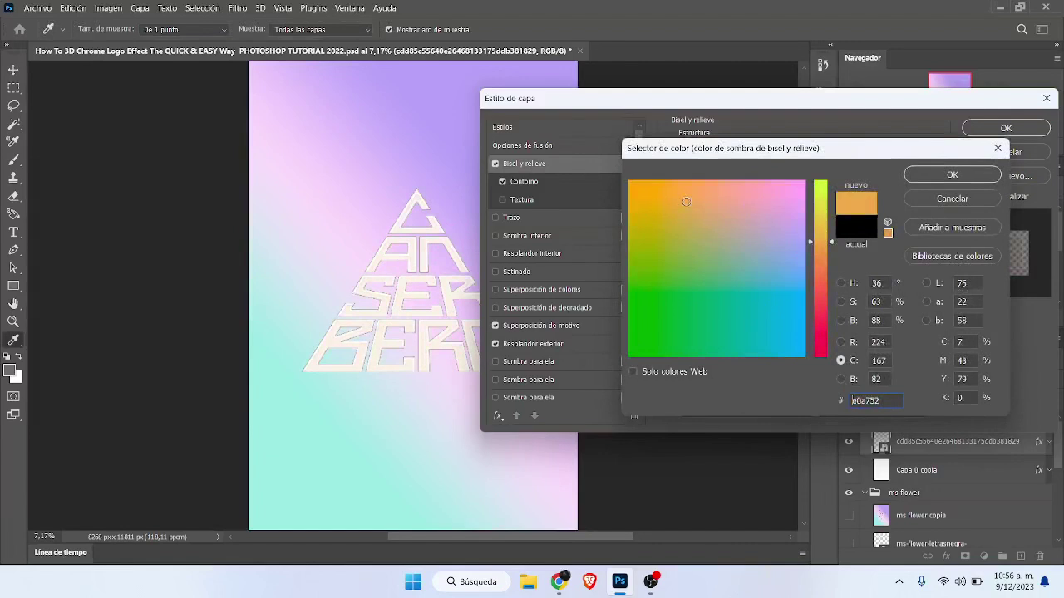
left_click(954, 176)
Enable the bevel's Texture with the circular black-and-white gradient pattern and reduce its scale
left_click(502, 200)
left_click(502, 200)
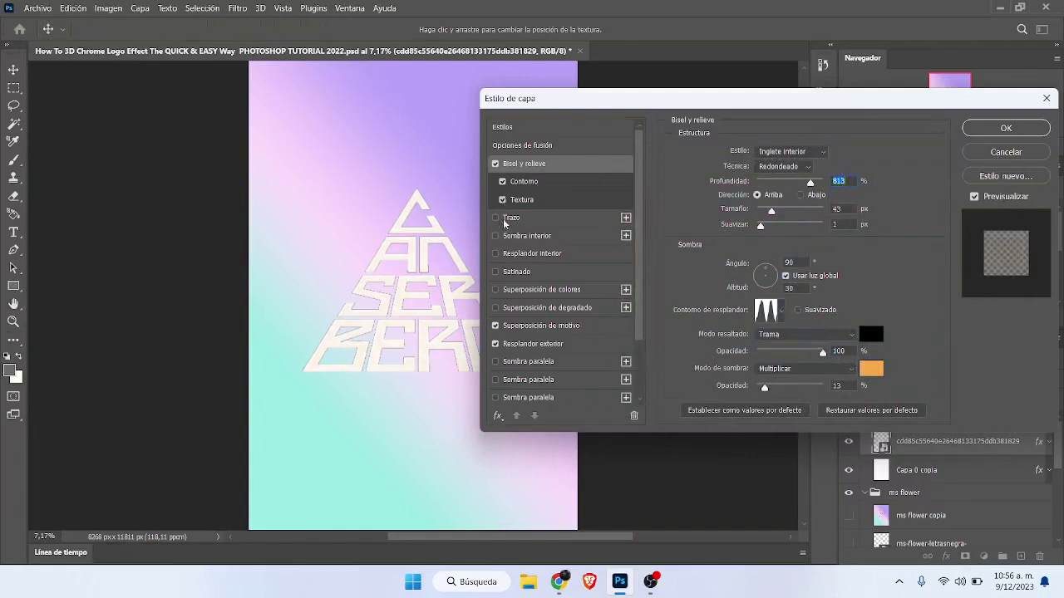
left_click(544, 202)
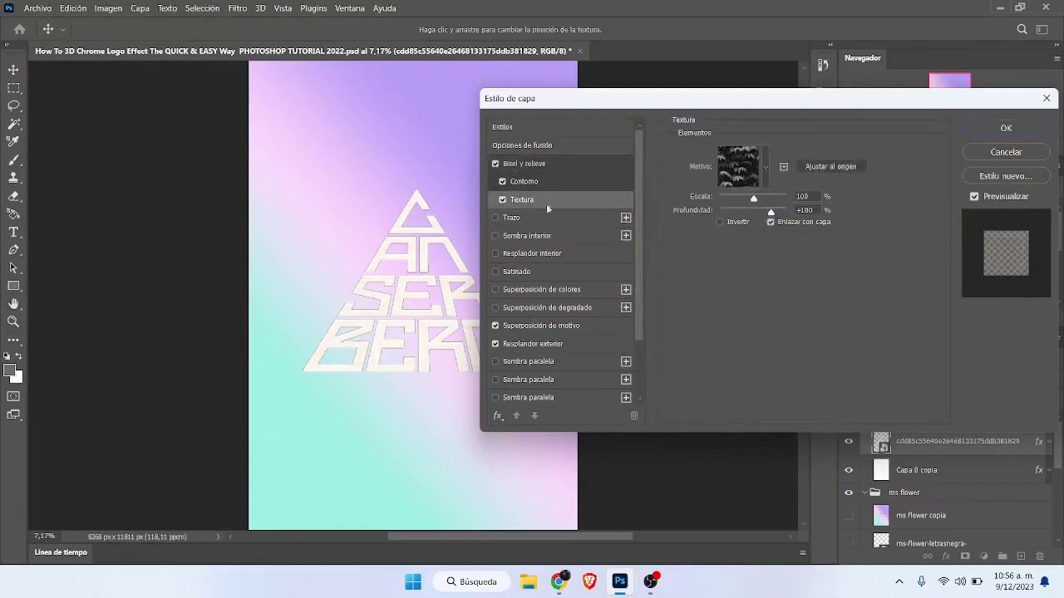
left_click(766, 170)
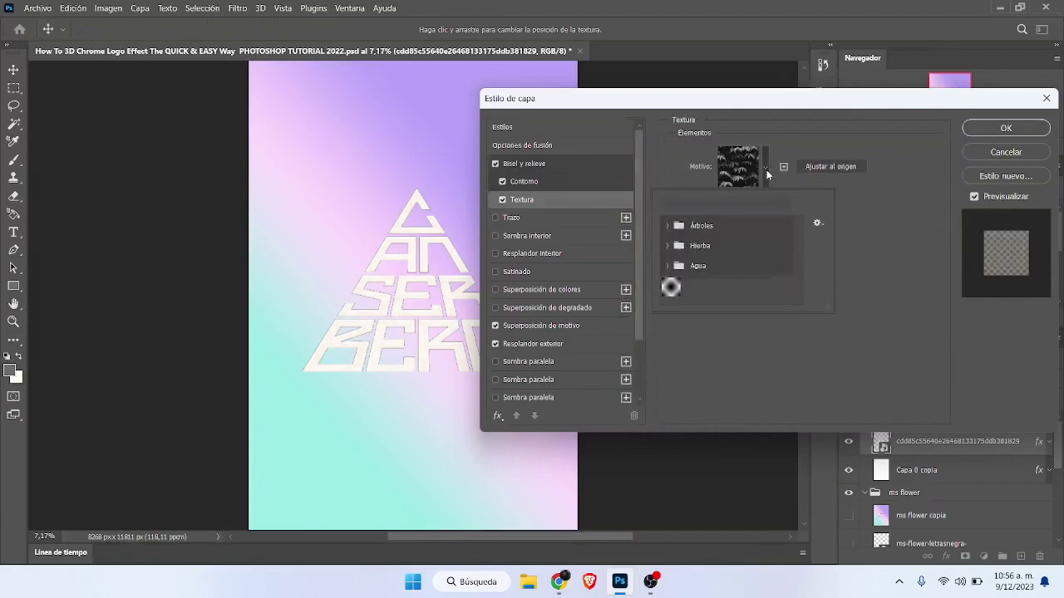
left_click(670, 287)
left_click(728, 374)
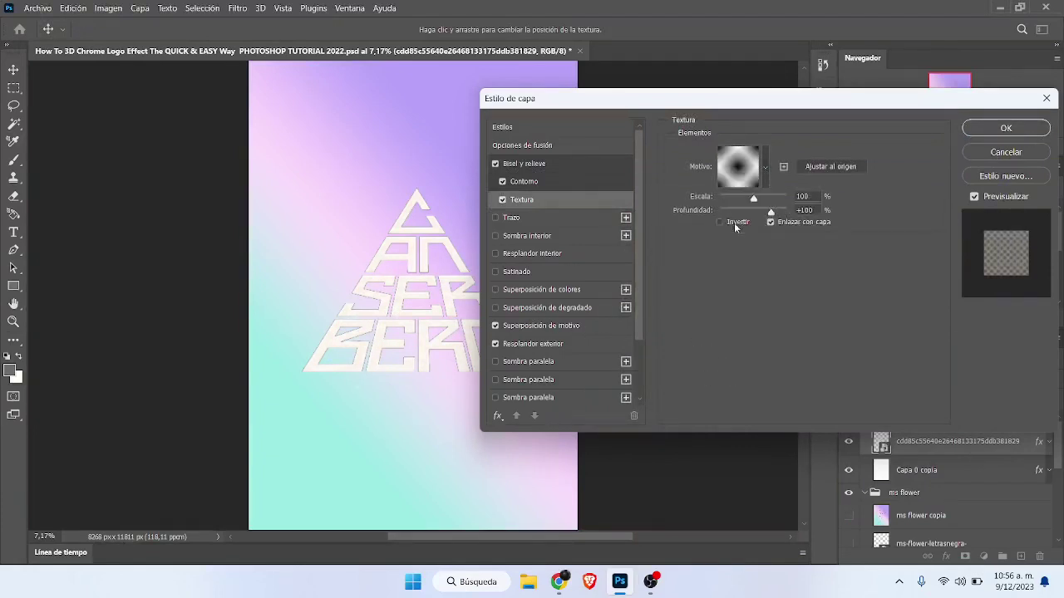
left_click(770, 198)
left_click_drag(769, 199, 734, 199)
Disable the pattern overlay on the CANSERBERO lettering and apply the layer style
left_click(536, 325)
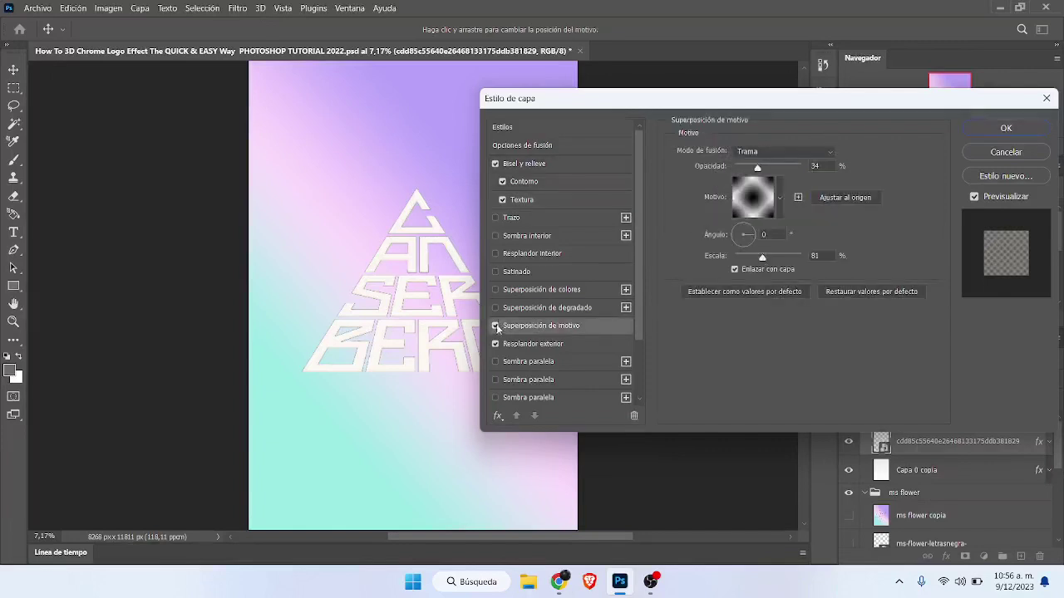
left_click(496, 325)
left_click(530, 345)
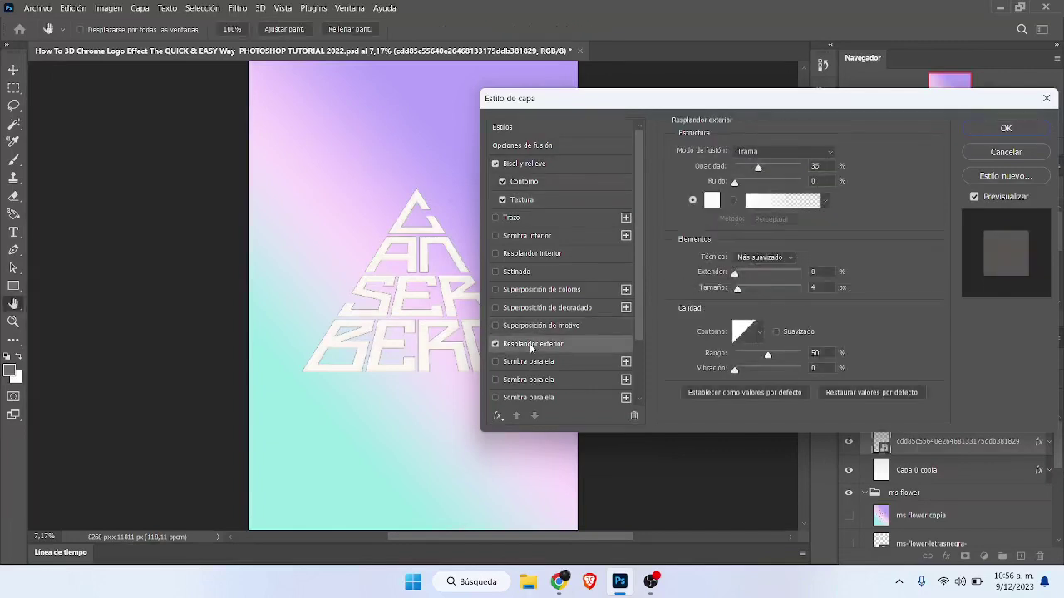
key("w")
left_click(1006, 128)
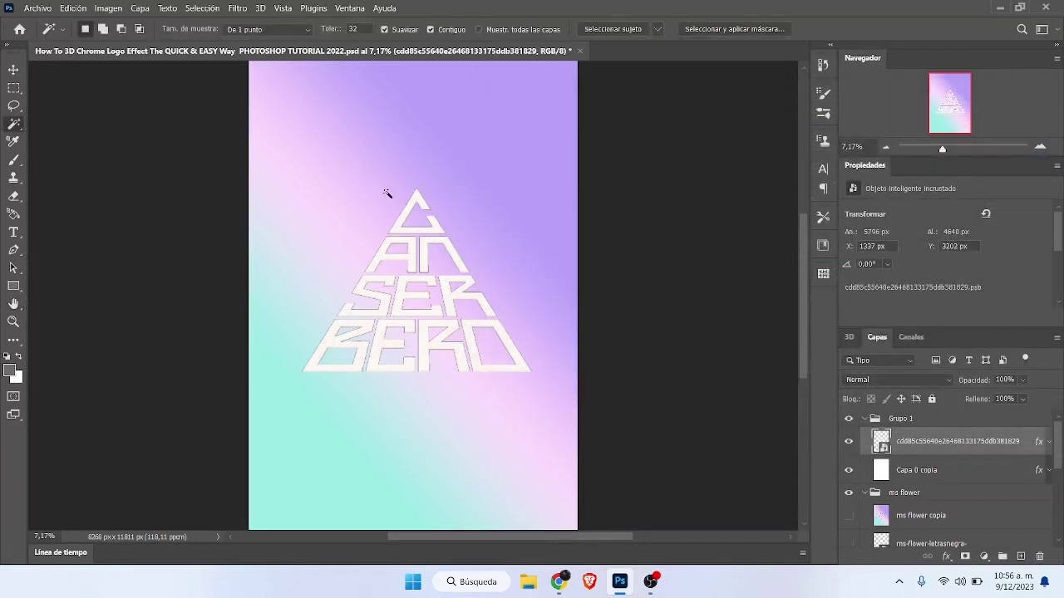
Change the gradient overlay of background layer Capa 0 copia to the light-gray to dark-teal preset from the Grays group and apply it
left_click(967, 468)
double_click(967, 468)
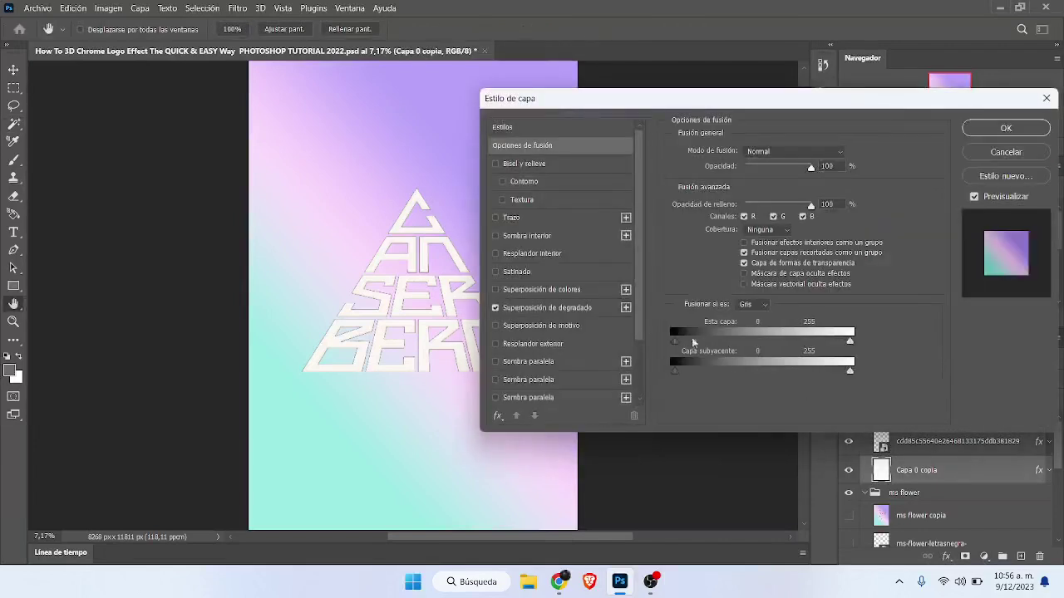
left_click(565, 309)
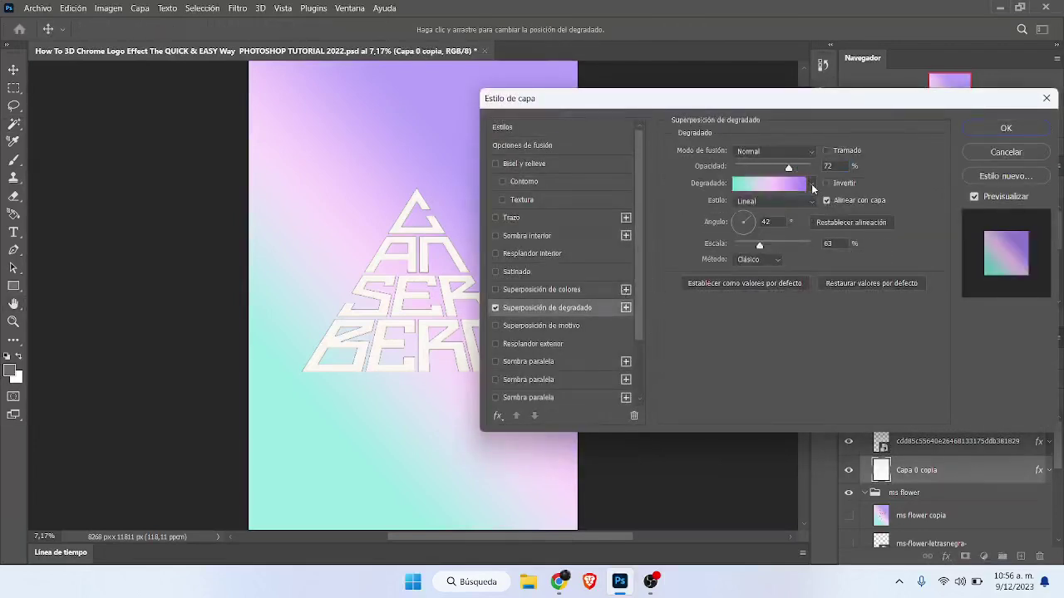
left_click(812, 184)
left_click(728, 245)
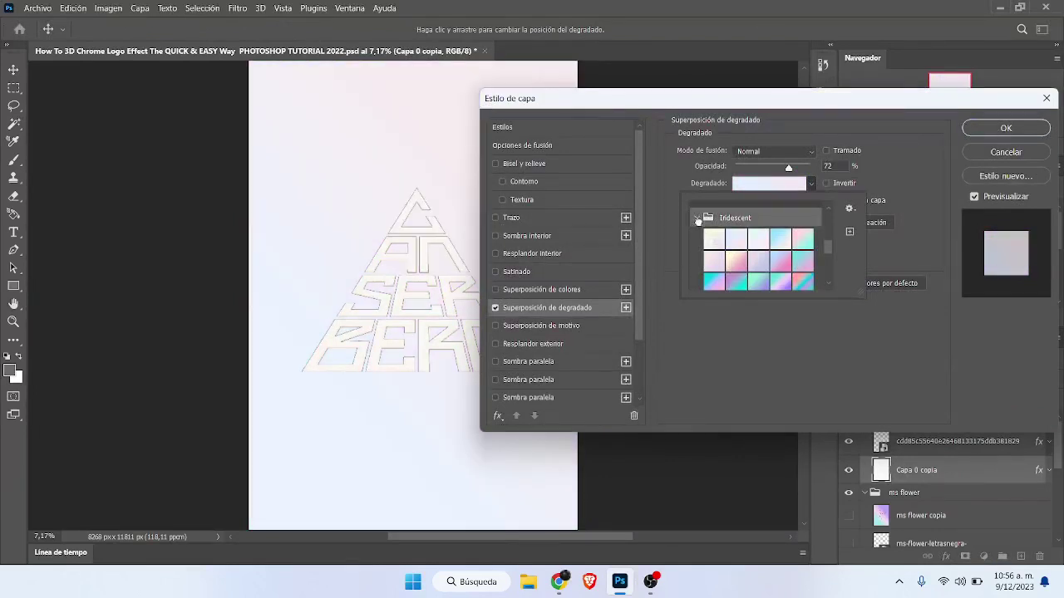
left_click(696, 217)
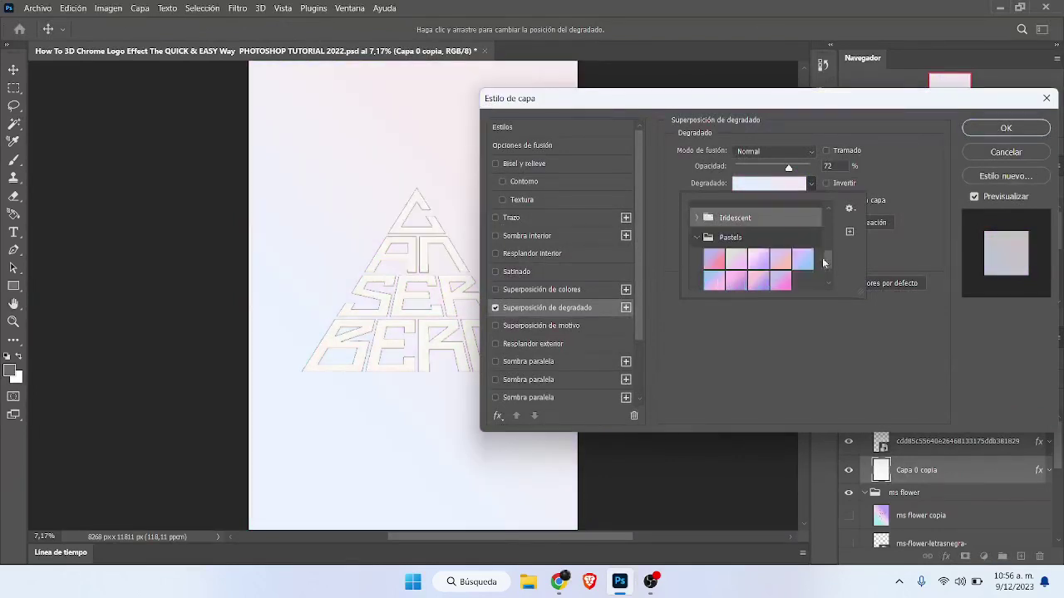
left_click_drag(828, 265, 828, 251)
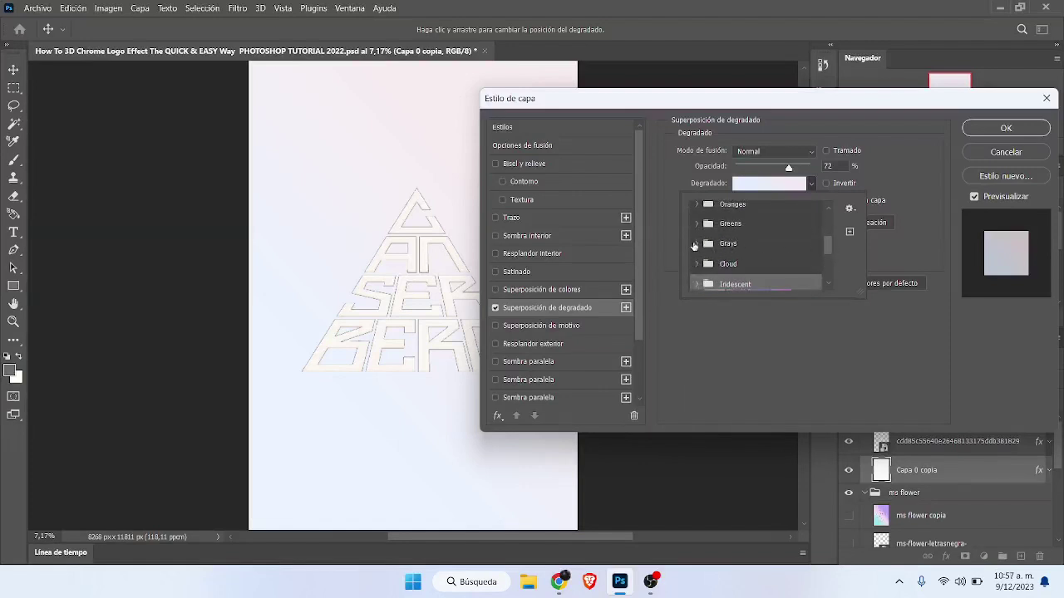
left_click(695, 246)
left_click(783, 285)
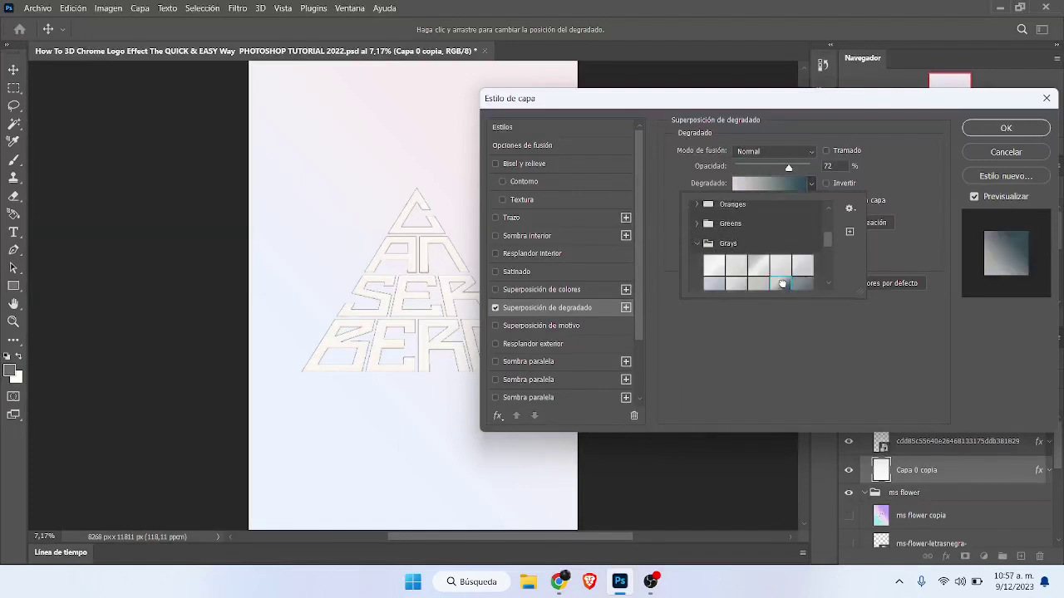
left_click(994, 133)
left_click(994, 133)
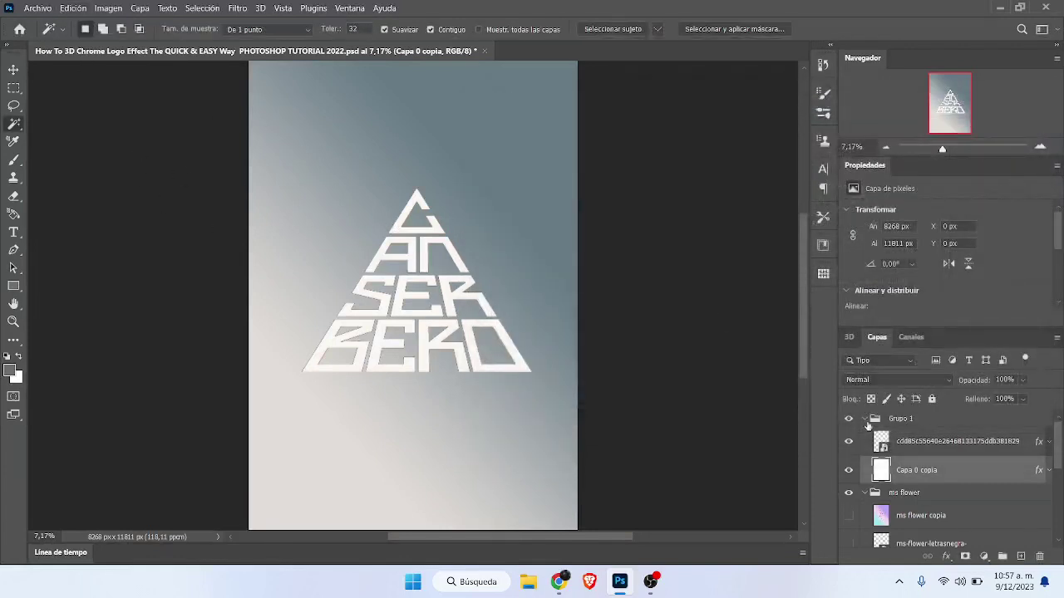
Duplicate Grupo 1, merge the copy into a single layer, and collapse the ms flower group
left_click(866, 420)
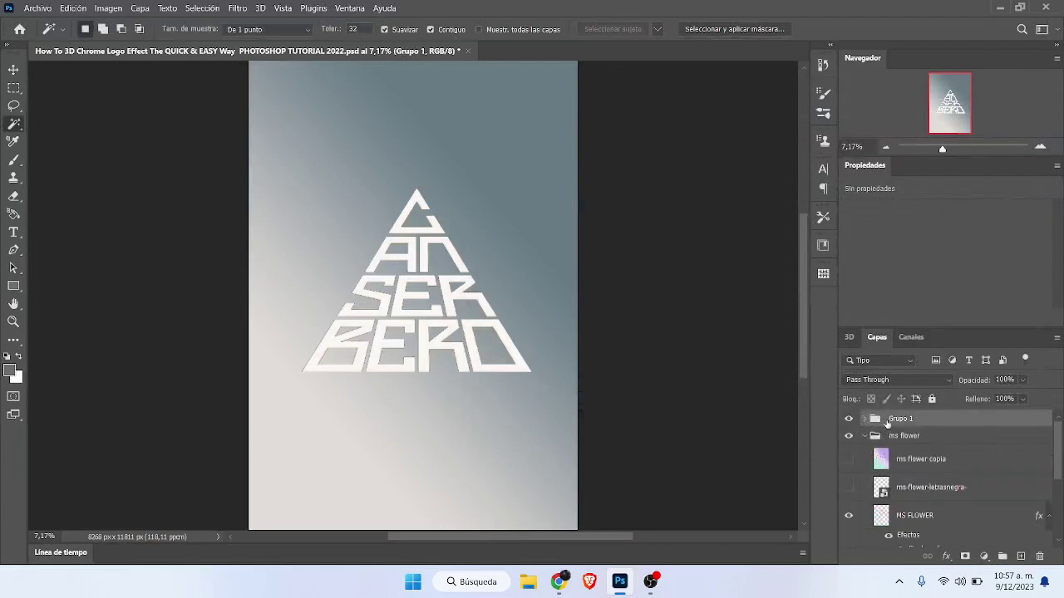
key("ctrl+j")
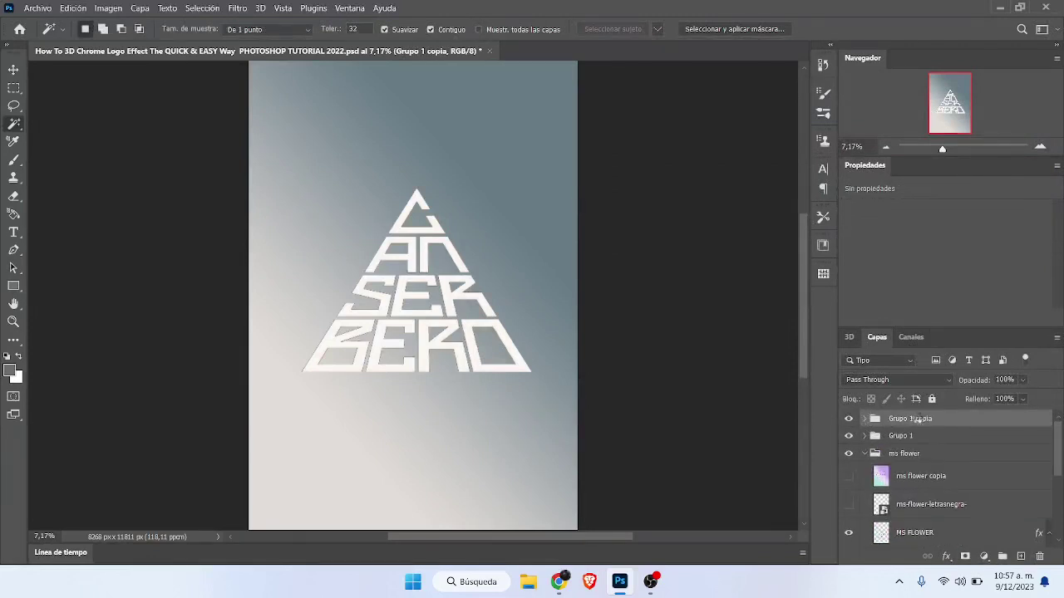
key("ctrl+e")
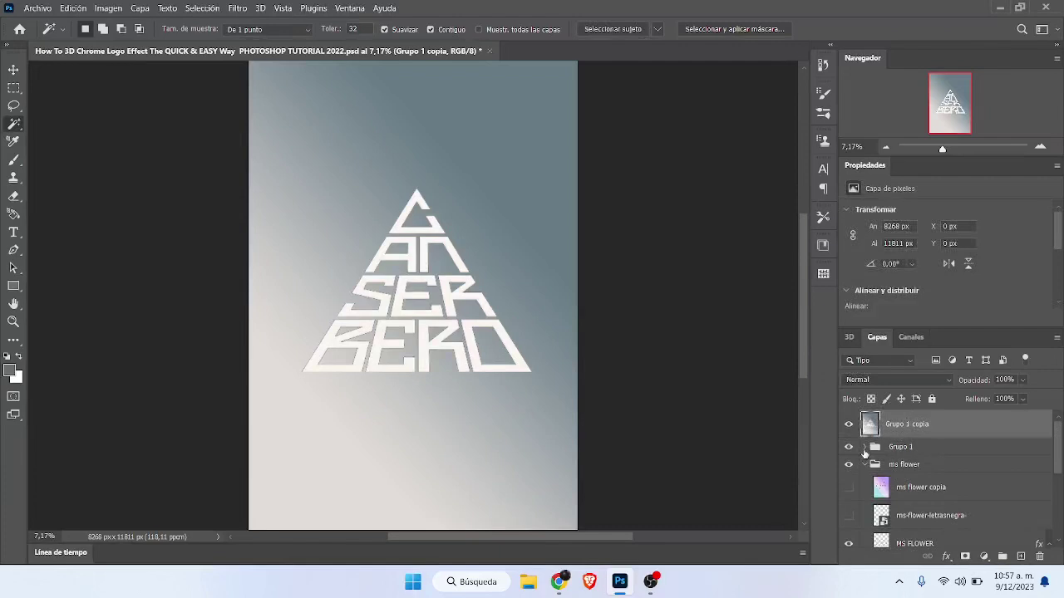
left_click(865, 464)
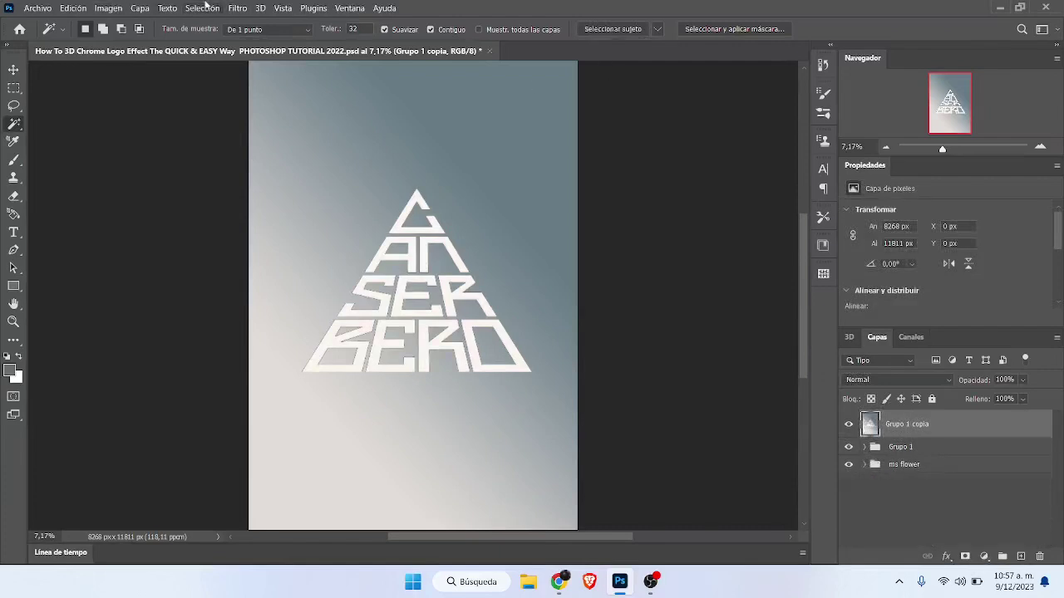
Apply the Add Noise filter to the merged Grupo 1 copia layer with uniform distribution and an increased amount
left_click(237, 8)
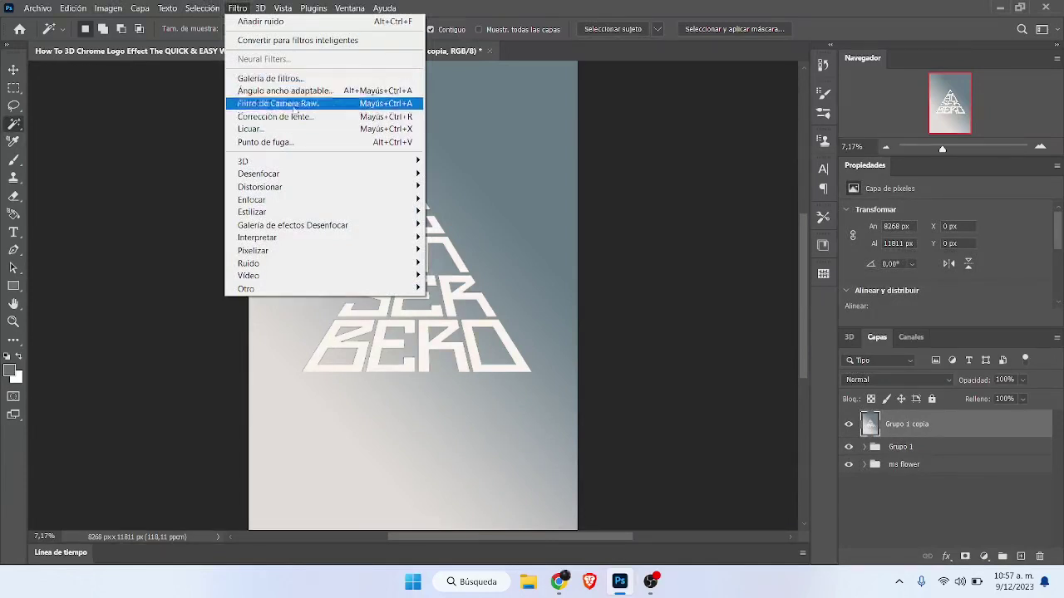
mouse_move(319, 263)
left_click(494, 266)
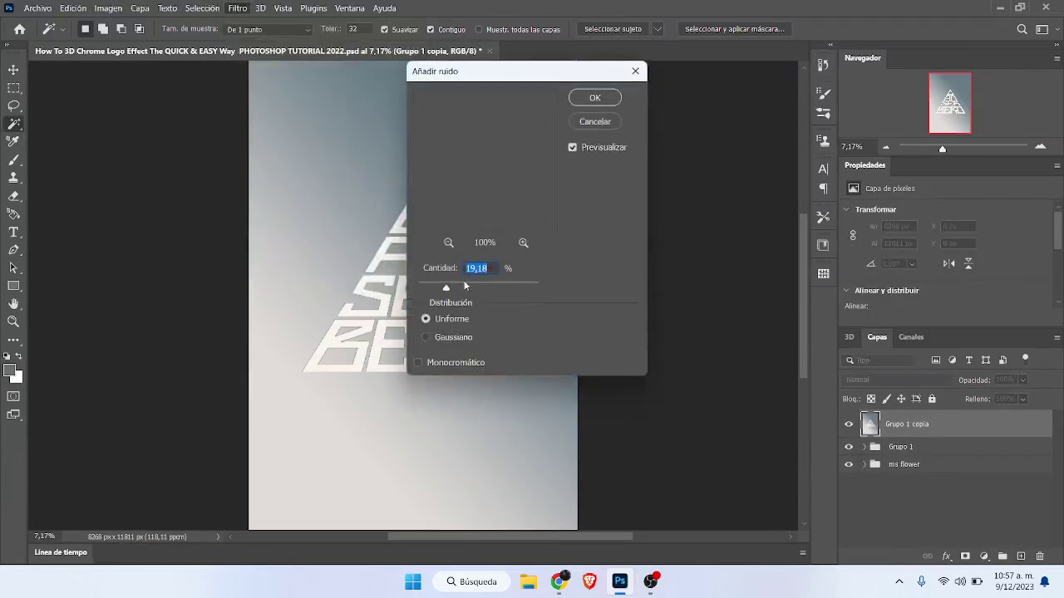
left_click(464, 286)
left_click(593, 101)
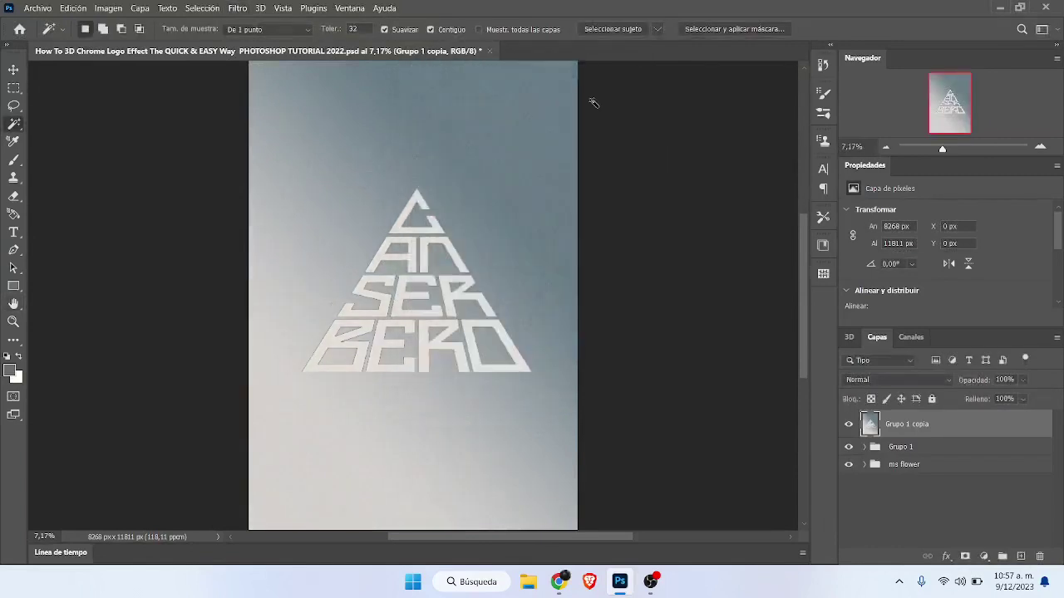
Export the CANSERBERO design for web as a high-quality JPEG at quality 60 and start saving it
left_click(38, 7)
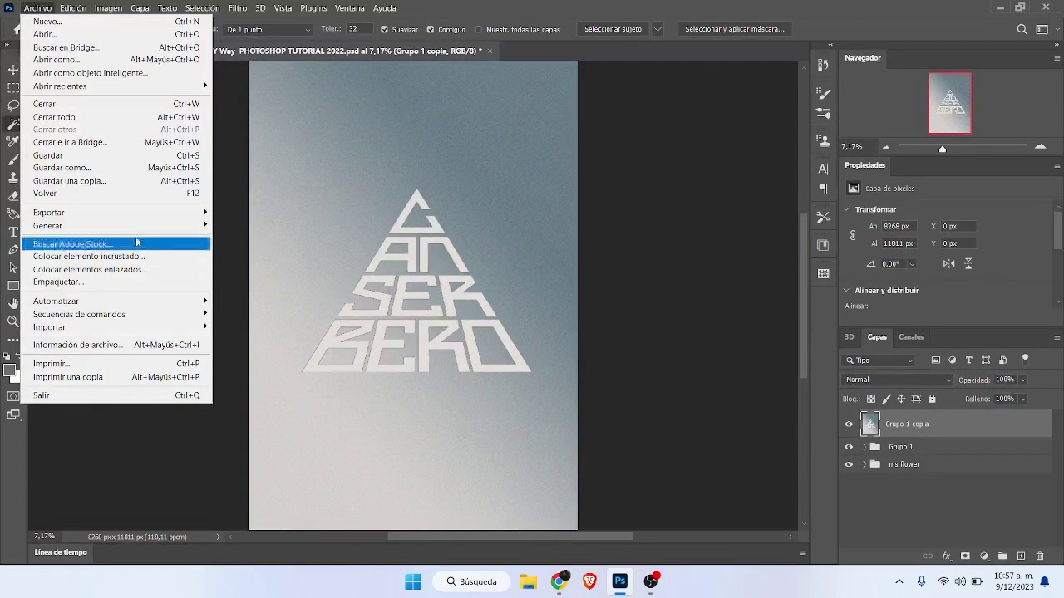
mouse_move(127, 218)
left_click(276, 264)
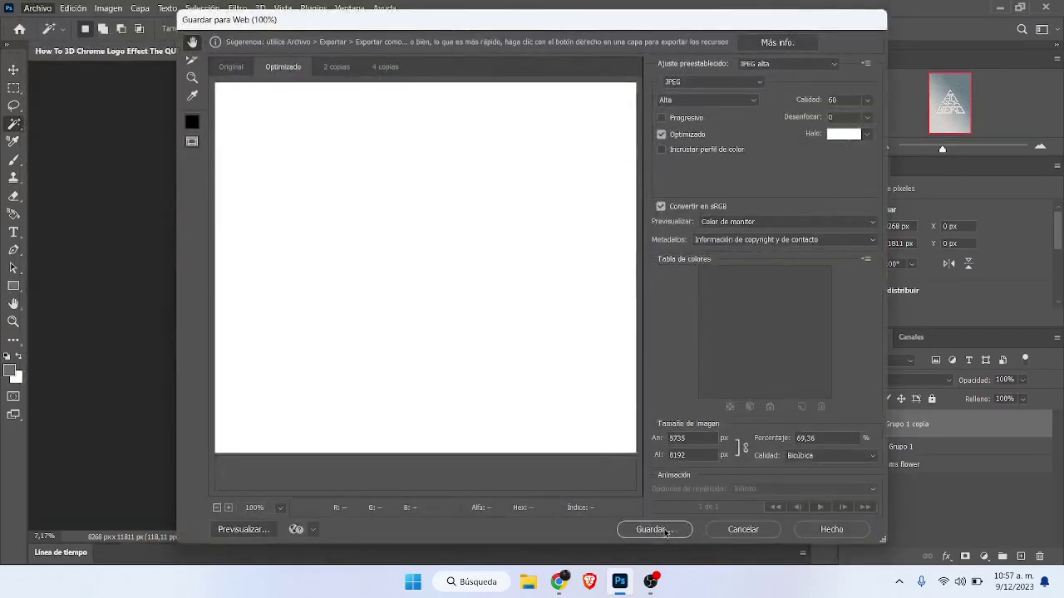
left_click(653, 529)
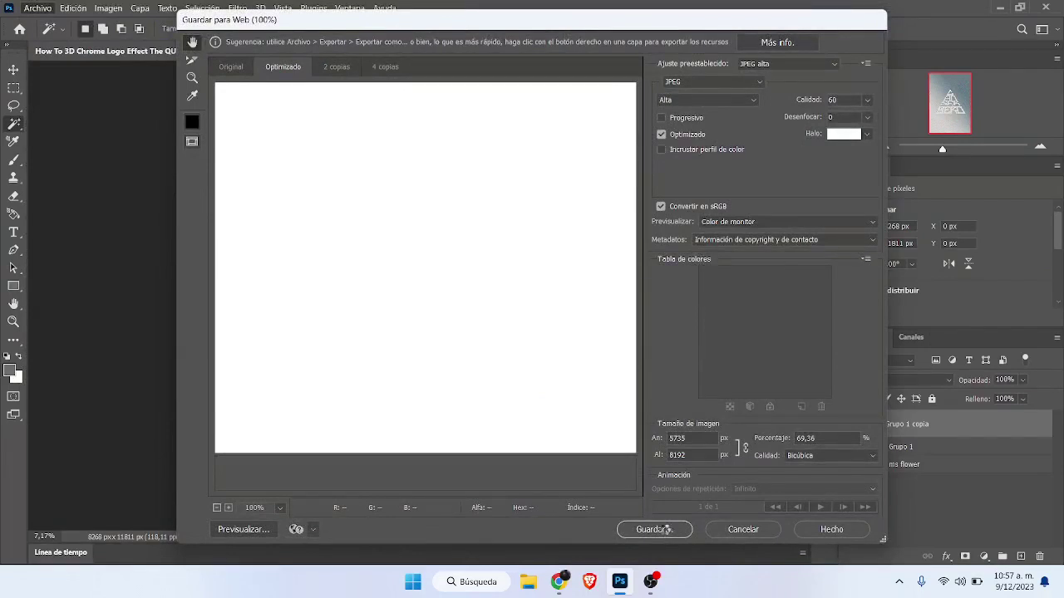